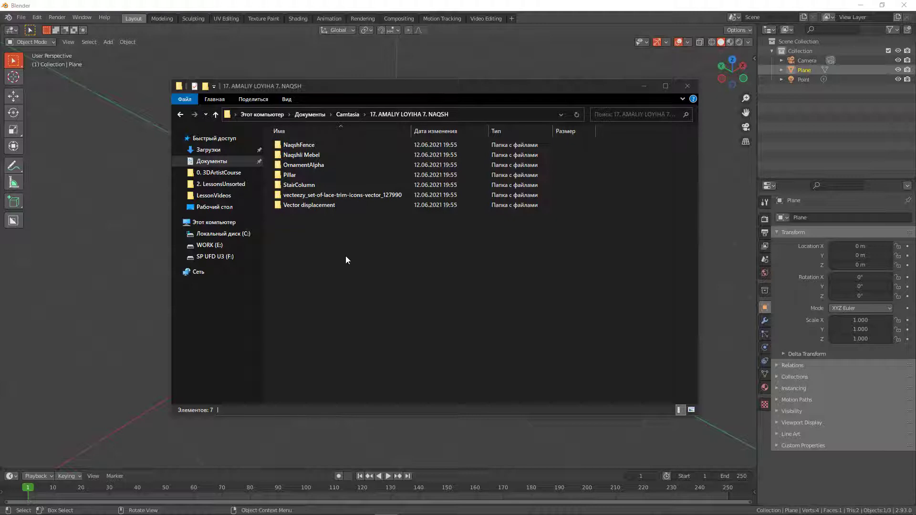
Open the NaqshFence folder and browse its wrought-iron fence and hanging signboard reference images up close
left_click(309, 148)
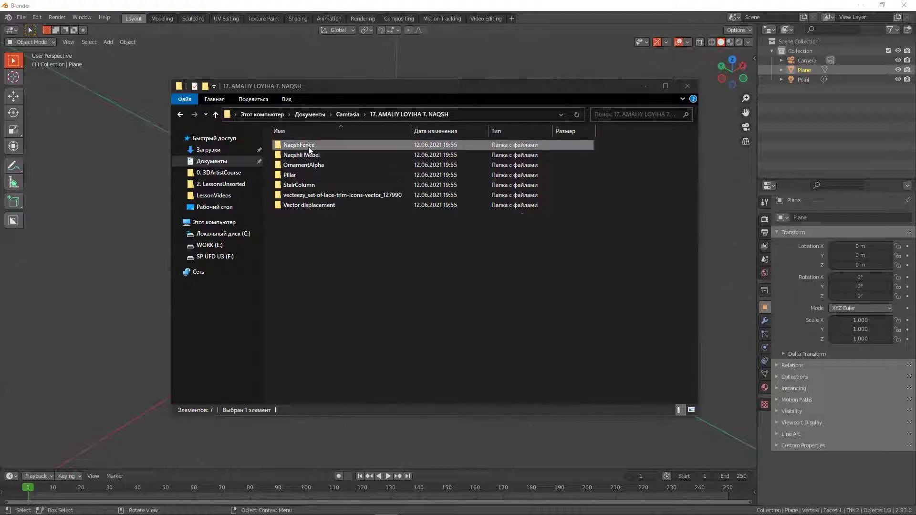
double_click(309, 149)
double_click(456, 162)
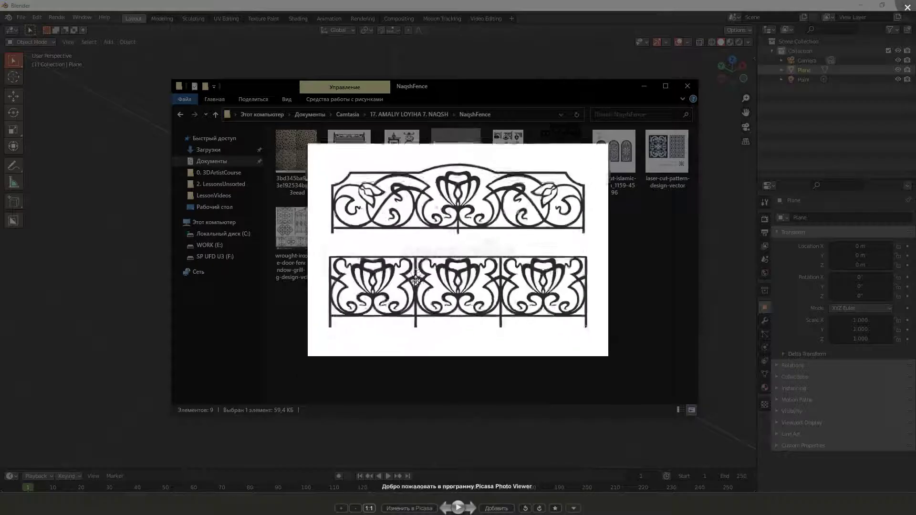
scroll(416, 280, "up", 2)
key("Right")
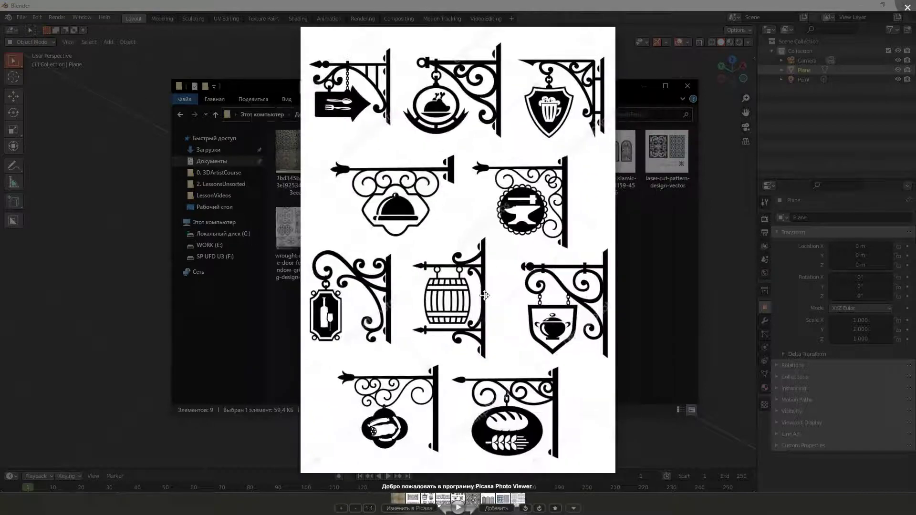
key("Right")
key("Right")
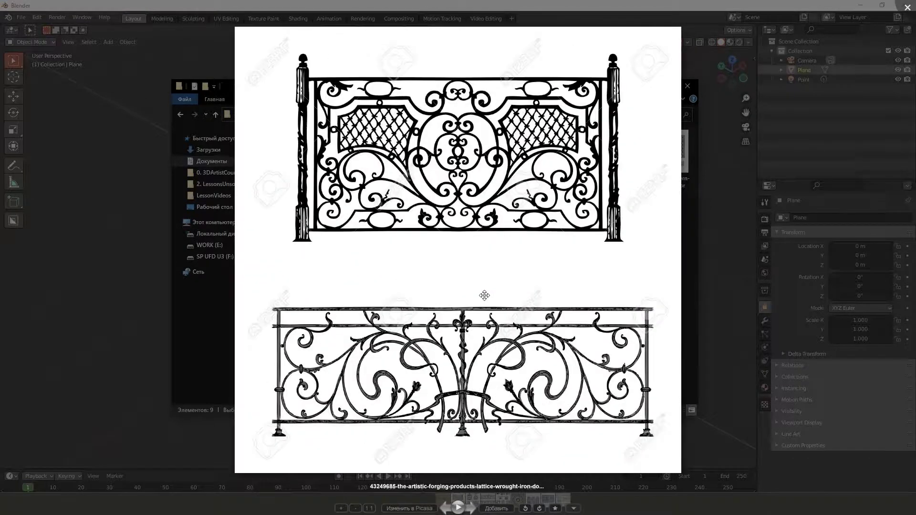
scroll(484, 295, "up", 3)
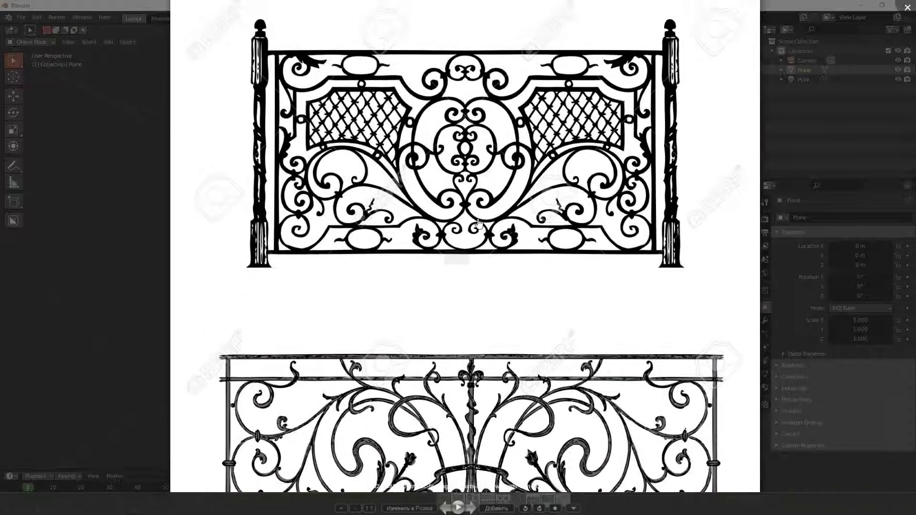
key("Right")
key("Right")
key("Right")
key("Right")
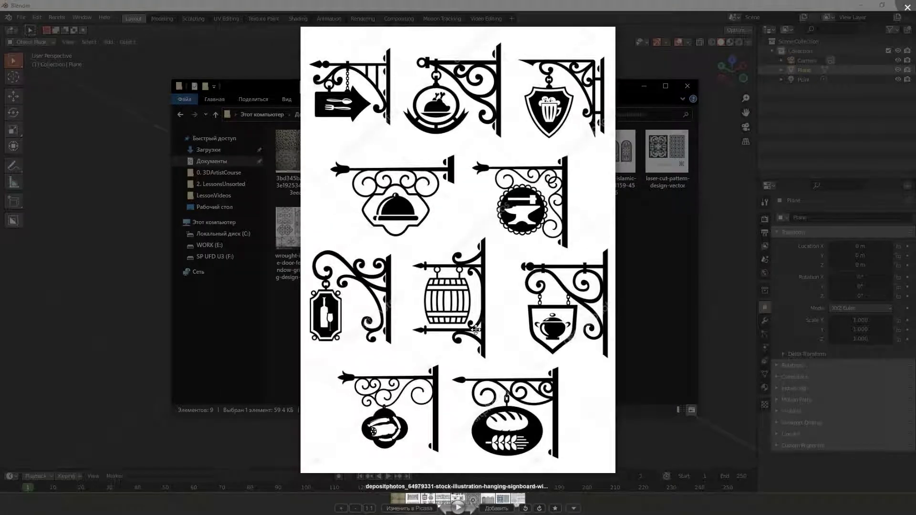
scroll(510, 393, "up", 1)
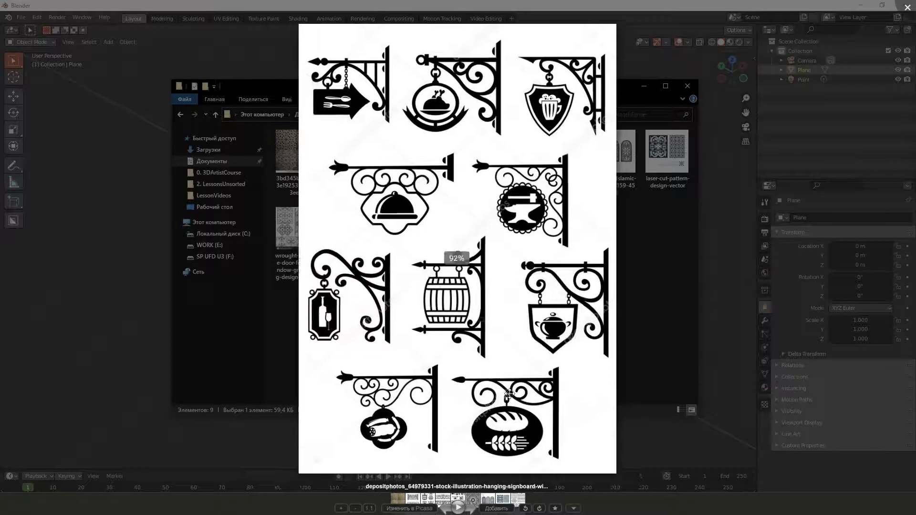
scroll(509, 393, "up", 2)
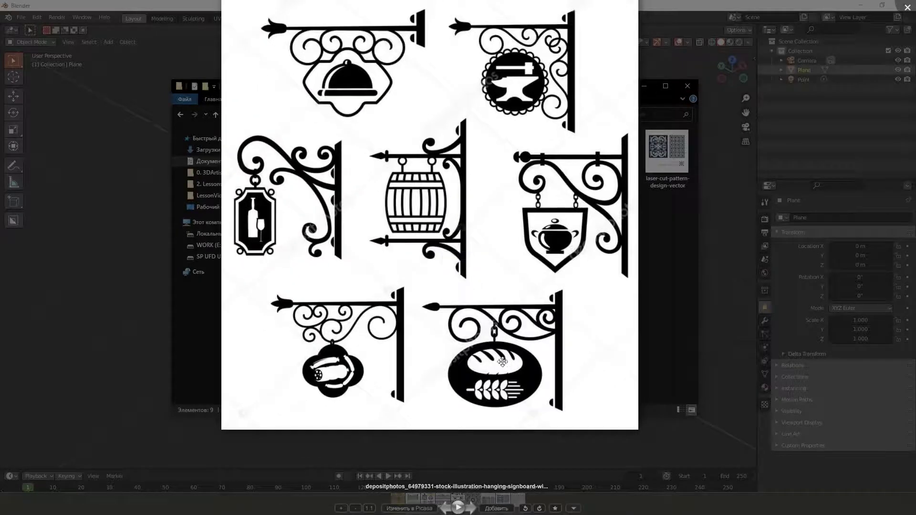
scroll(548, 360, "up", 1)
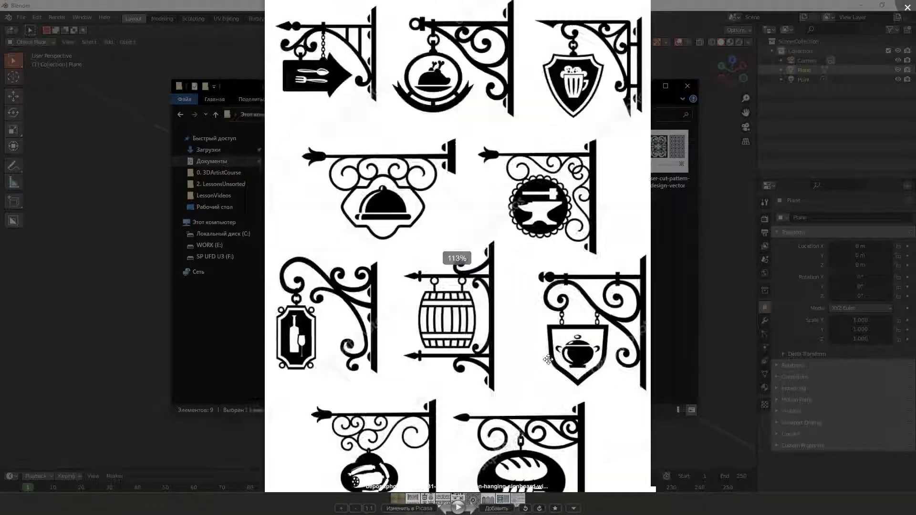
key("Escape")
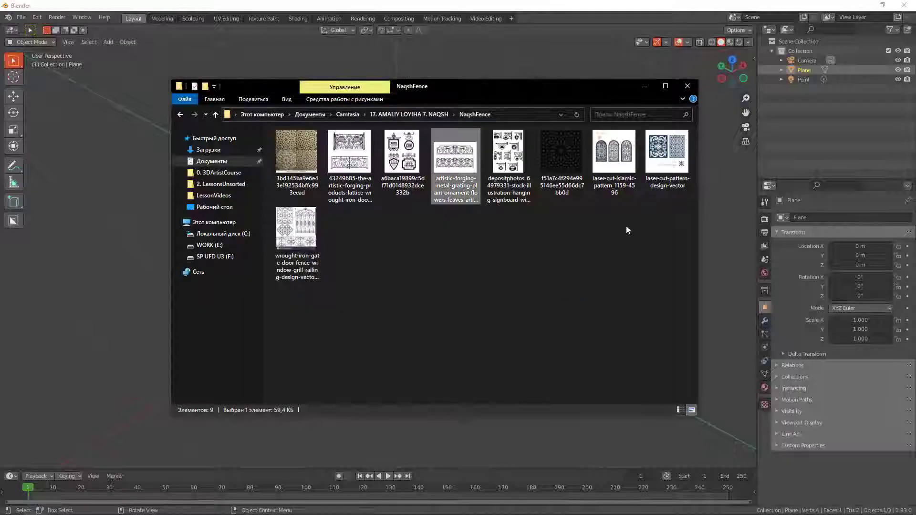
View the laser-cut Islamic arch pattern and the golden geometric lattice image, and return to the parent folder
double_click(600, 151)
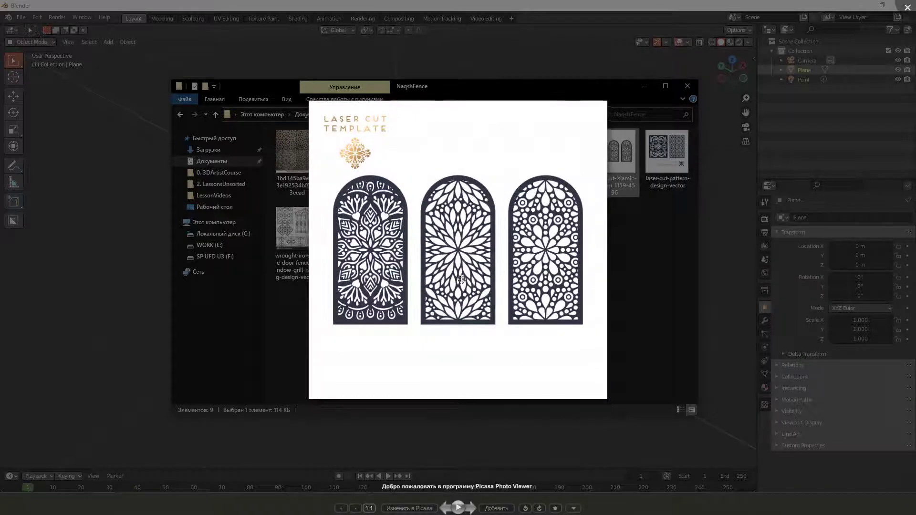
key("Escape")
double_click(296, 148)
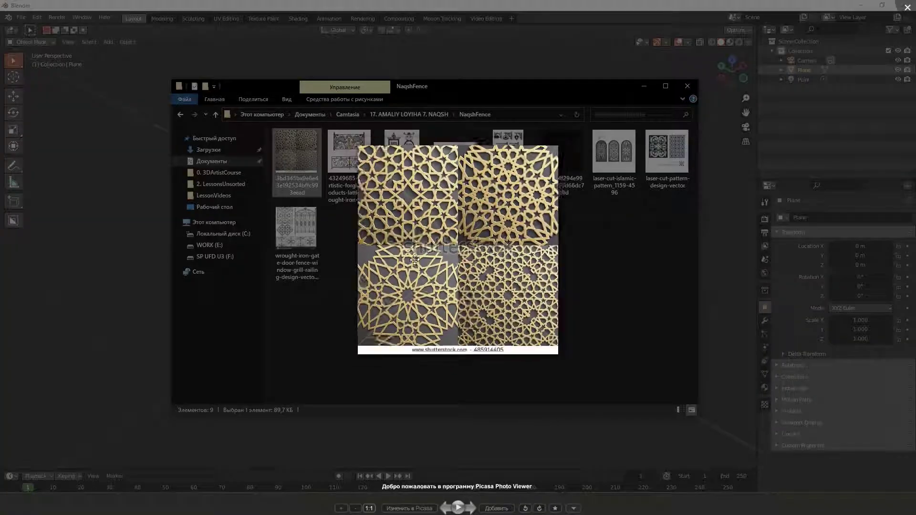
key("Escape")
left_click(215, 115)
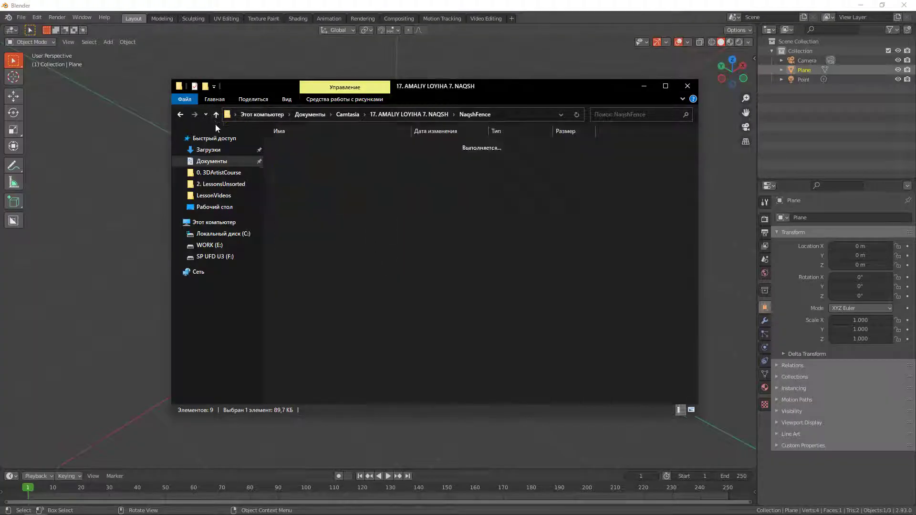
View the PrettyTable2 picture in the Naqshli Mebel folder and return to the parent folder
double_click(312, 158)
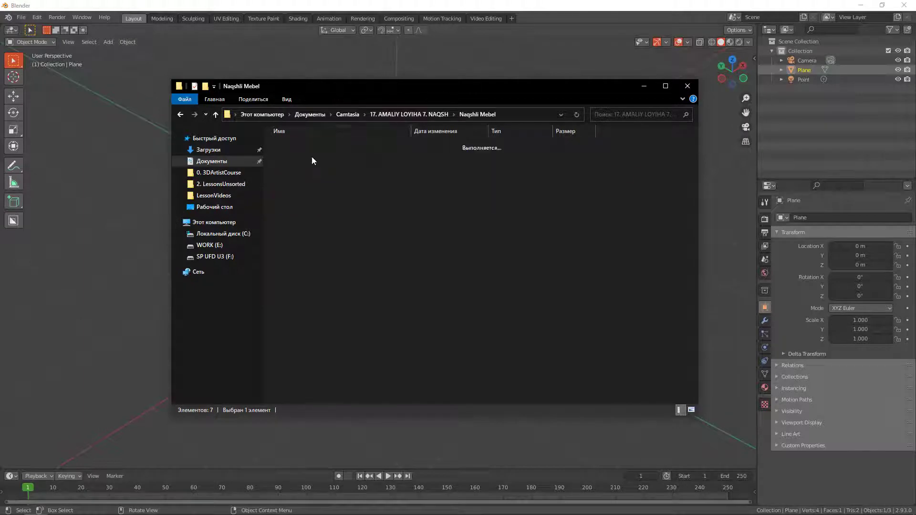
double_click(606, 170)
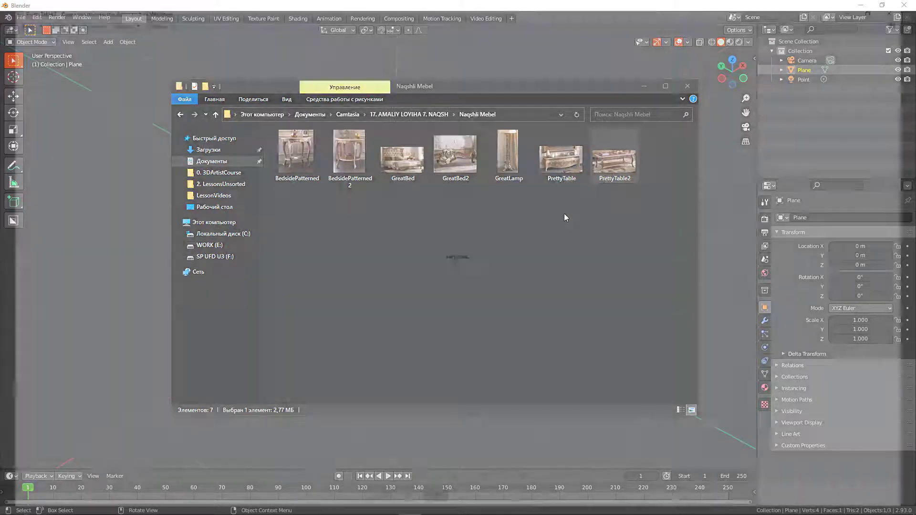
left_click(903, 5)
left_click(215, 115)
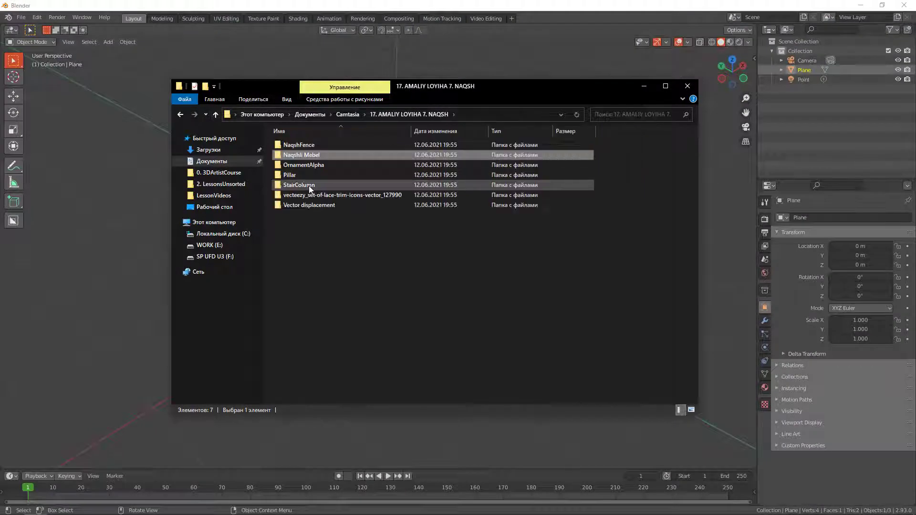
View the carved column capitals image in the Pillar folder and return to the parent folder
double_click(299, 175)
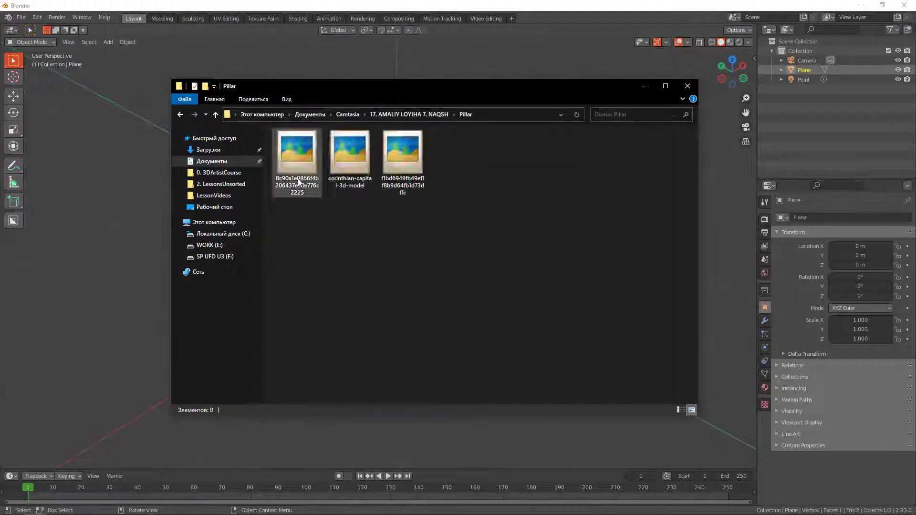
double_click(406, 167)
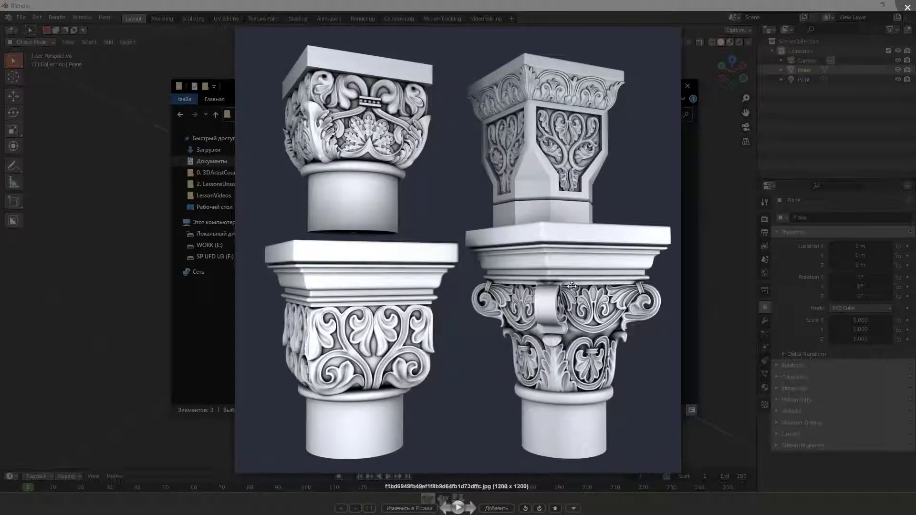
left_click(914, 5)
key("alt+Left")
View the third staircase photo in the StairColumn folder and return to the parent folder
double_click(305, 188)
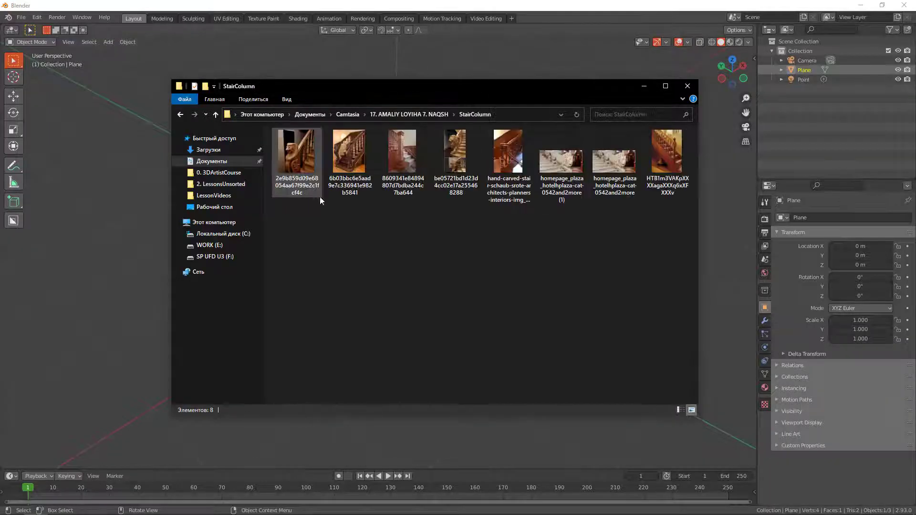
double_click(399, 147)
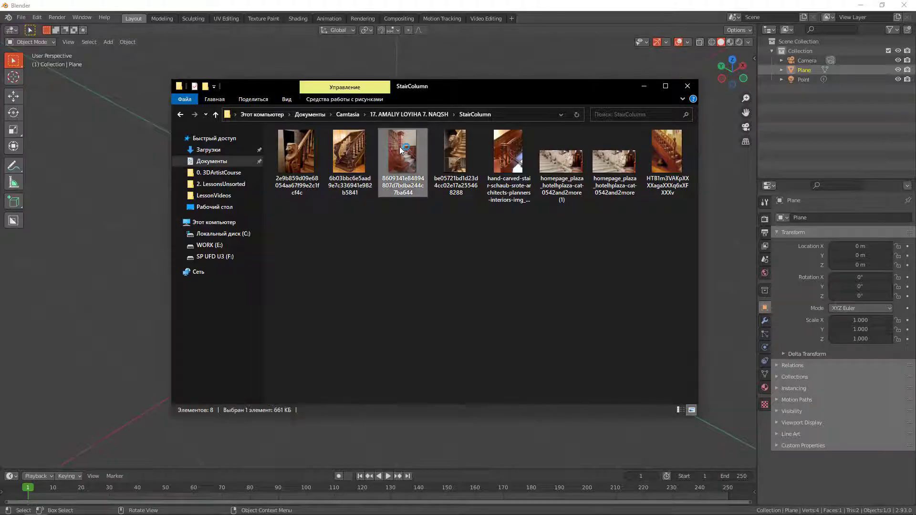
key("Escape")
key("alt+Left")
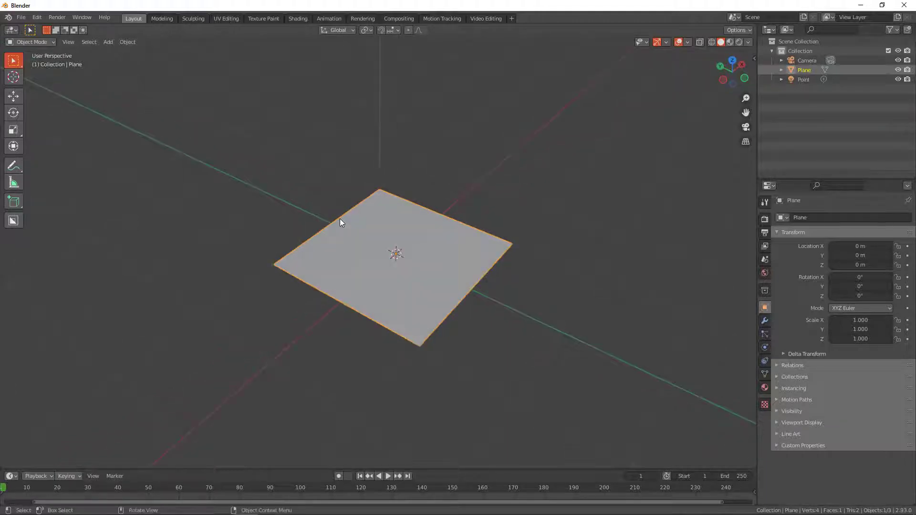
Delete the camera above the plane, working in front view
key("KP_7")
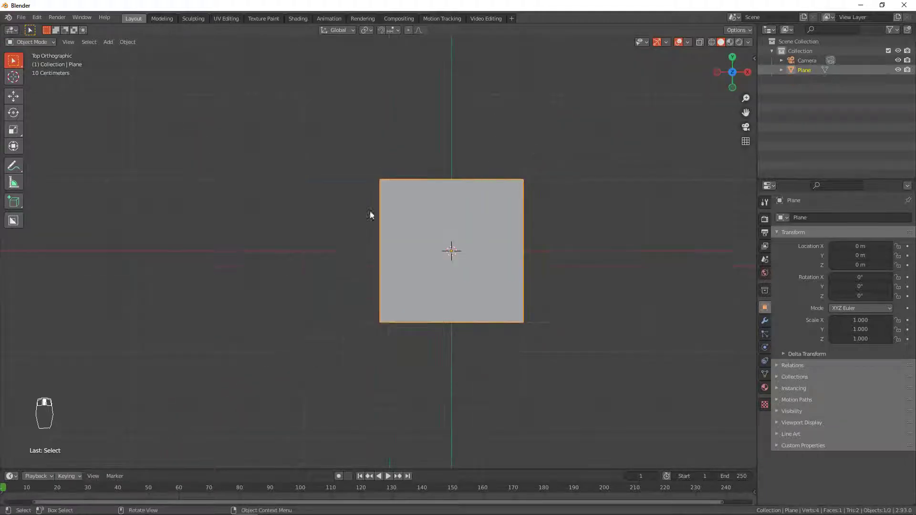
scroll(418, 221, "down", 1)
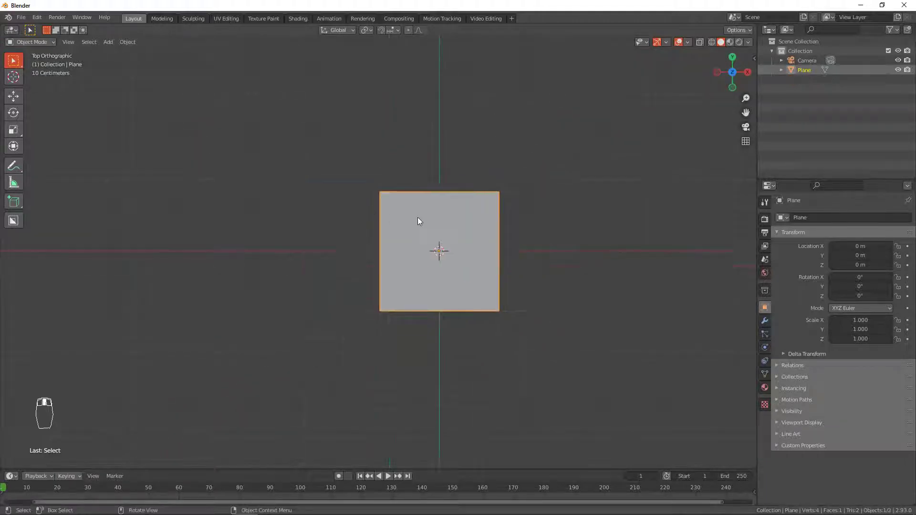
key("KP_1")
scroll(415, 221, "up", 2)
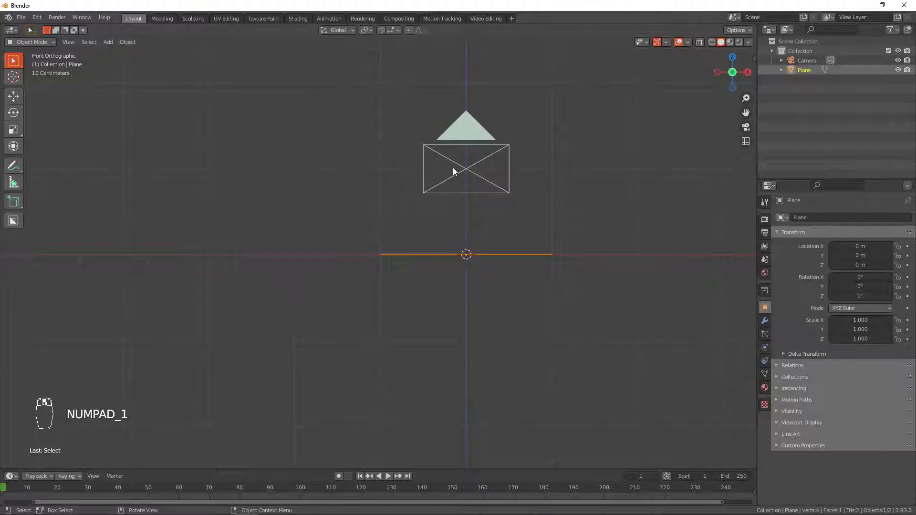
left_click(479, 174)
key("x")
left_click(480, 173)
Add a cube and scale its mesh to about 0.14 in X and Y, keeping its height, to form a narrow post
key("shift+a")
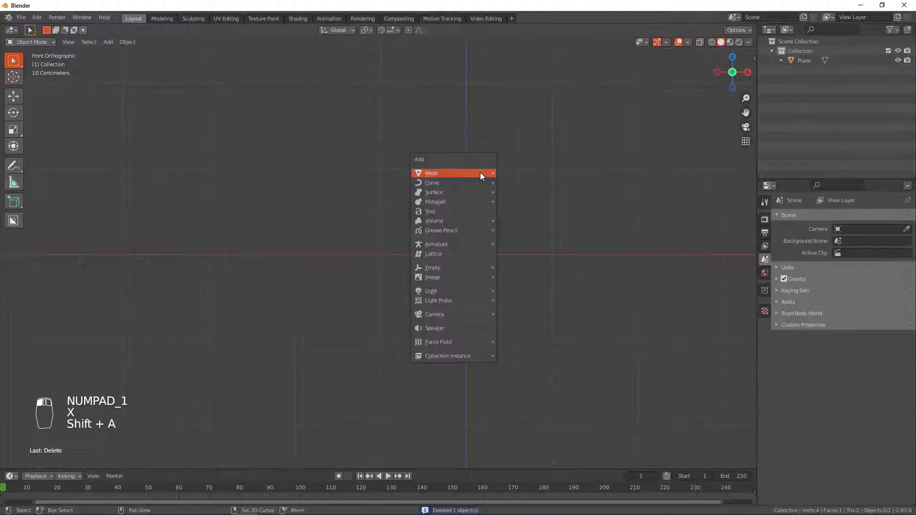
mouse_move(480, 173)
left_click(522, 182)
key("Tab")
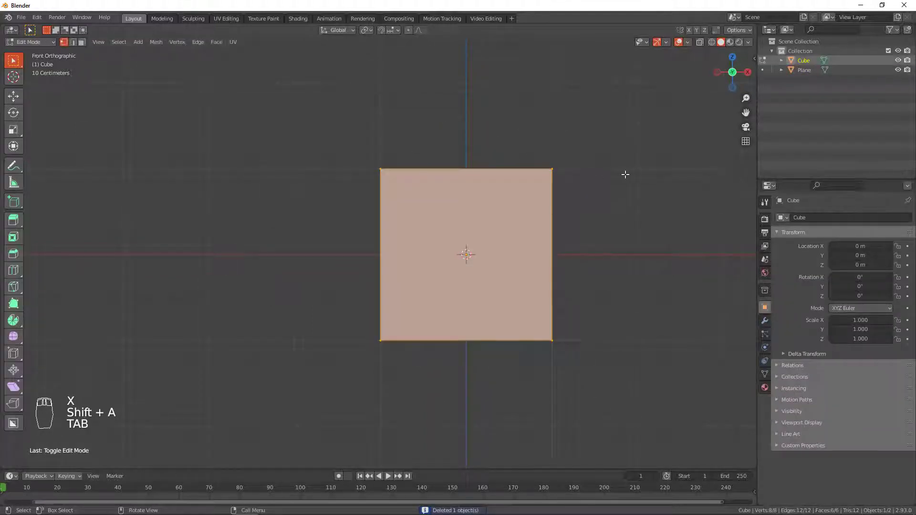
key("s")
key("shift+z")
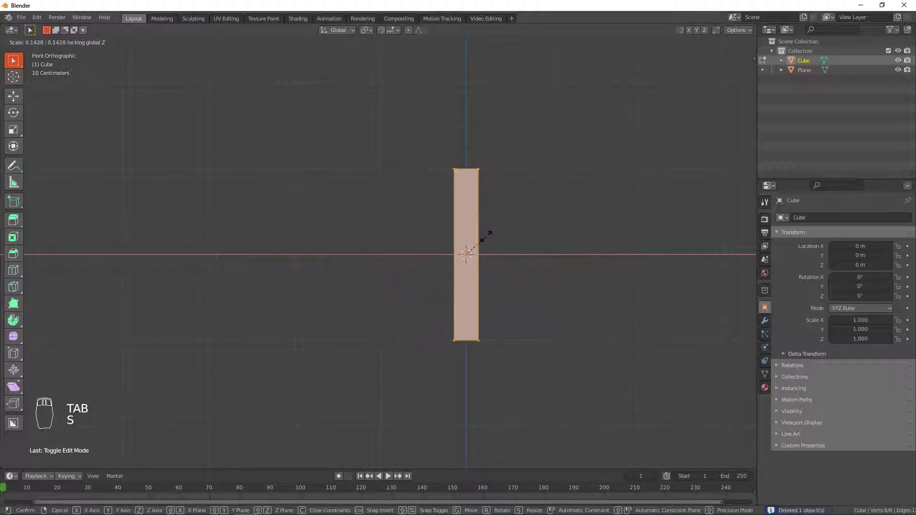
left_click(489, 236)
Move the post along the X axis to about -1.47 m, beside the plane
key("Tab")
key("g")
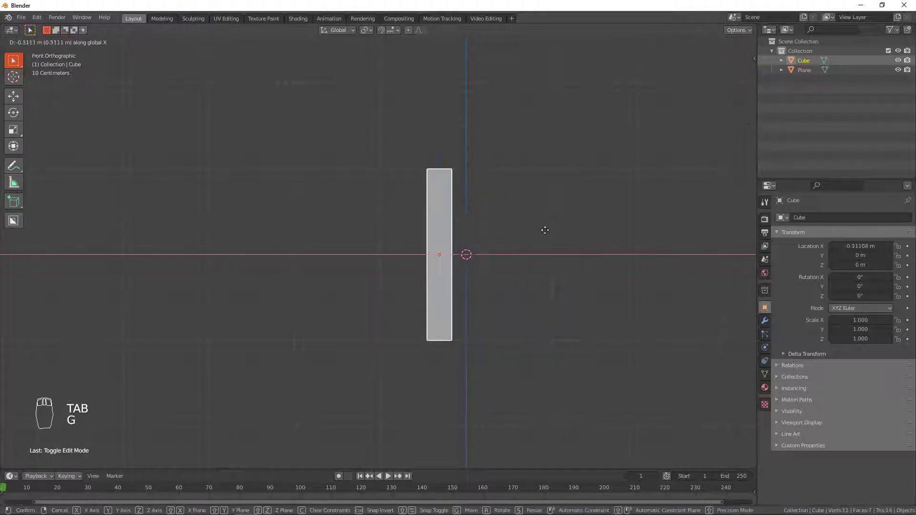
left_click(454, 257)
left_click(454, 256)
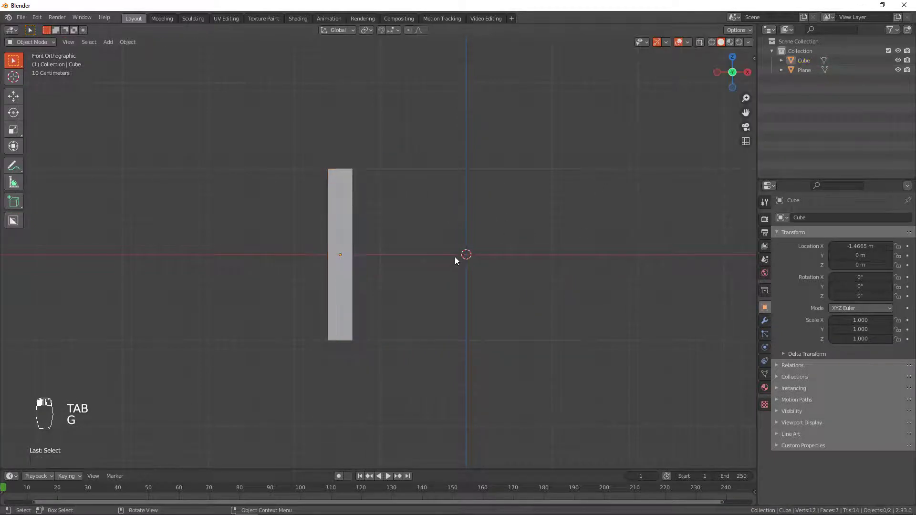
Switch the viewport to wireframe and rotate the plane 90° about the X axis so it stands upright
key("shift+z")
left_click_drag(440, 241, 482, 269)
left_click(435, 253)
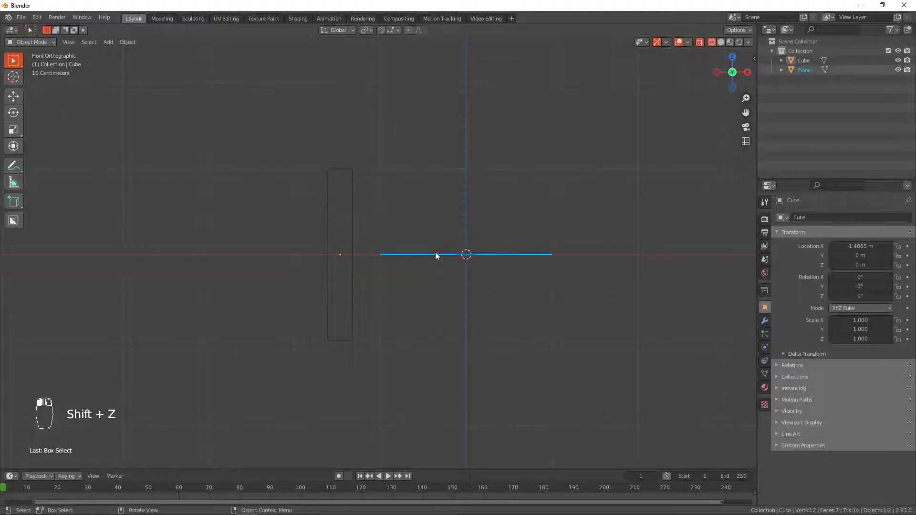
key("r")
key("x")
key("9")
key("0")
left_click(576, 254)
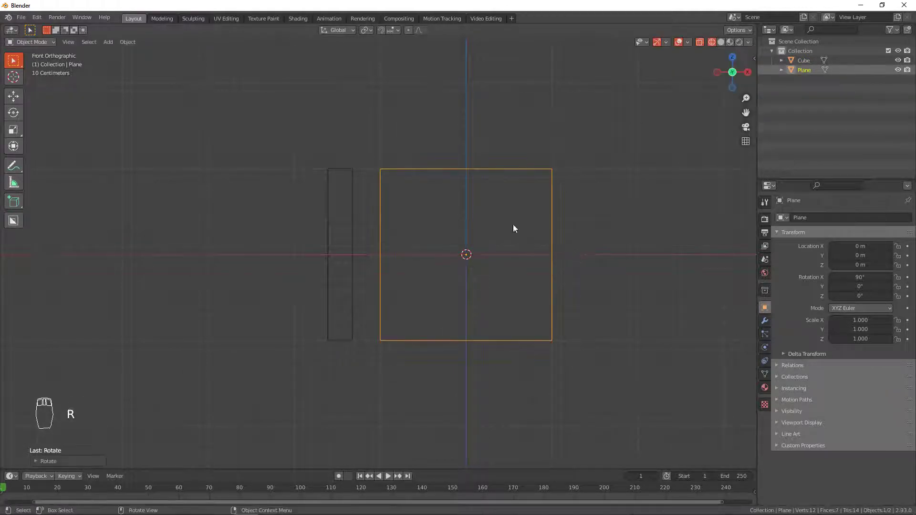
Extrude and scale the post's ends to make a taller pillar with a flared base and a wider capital block
left_click(341, 170)
key("Tab")
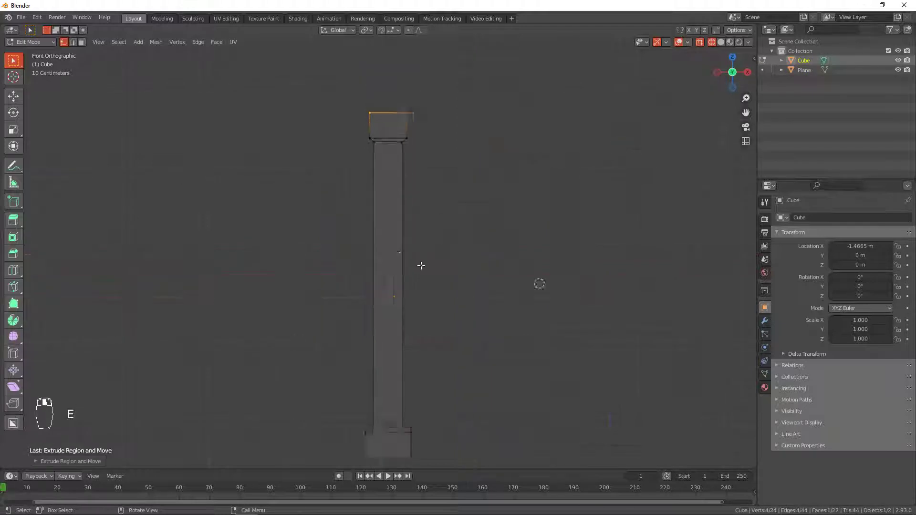
scroll(447, 291, "down", 2)
key("Tab")
scroll(413, 254, "up", 1)
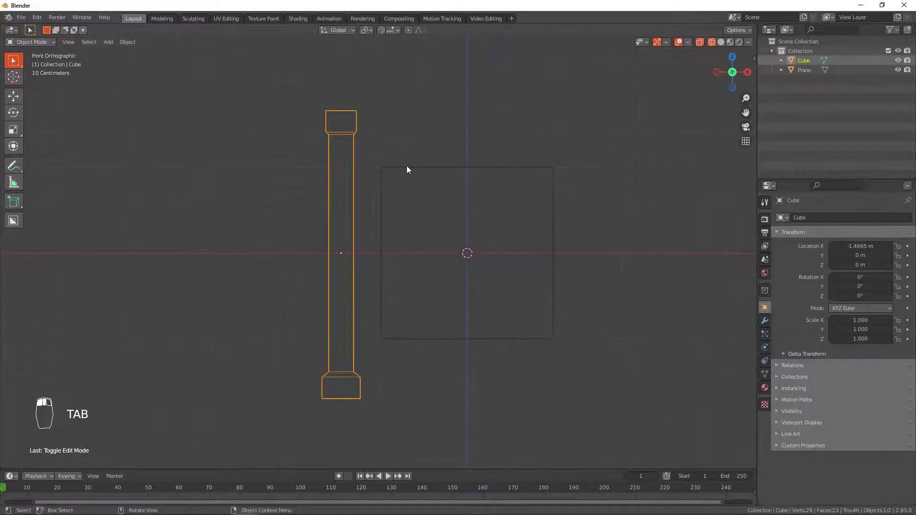
Select the upright plane and open its mesh for editing in face selection mode
left_click(485, 238)
scroll(484, 238, "up", 2)
middle_click_drag(485, 238, 381, 237, "shift")
scroll(382, 237, "down", 1)
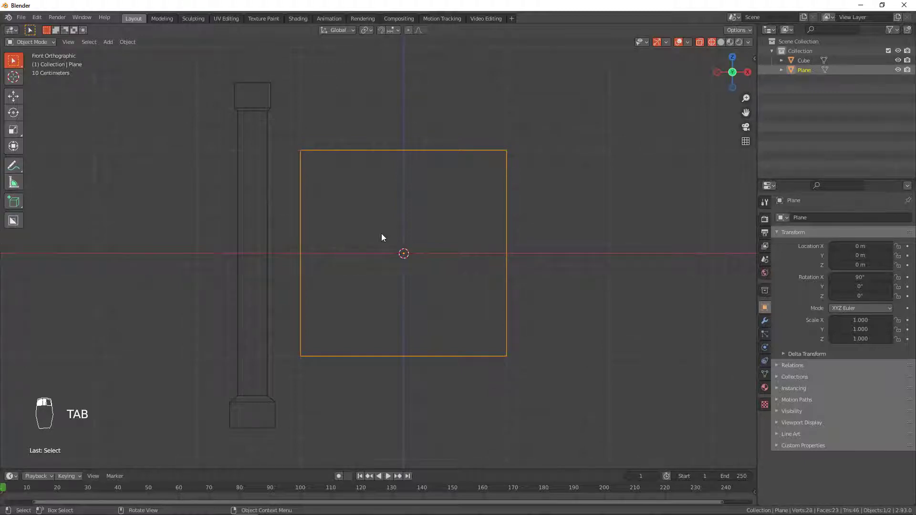
scroll(401, 248, "down", 2)
middle_click_drag(438, 203, 419, 231)
key("KP_1")
key("Tab")
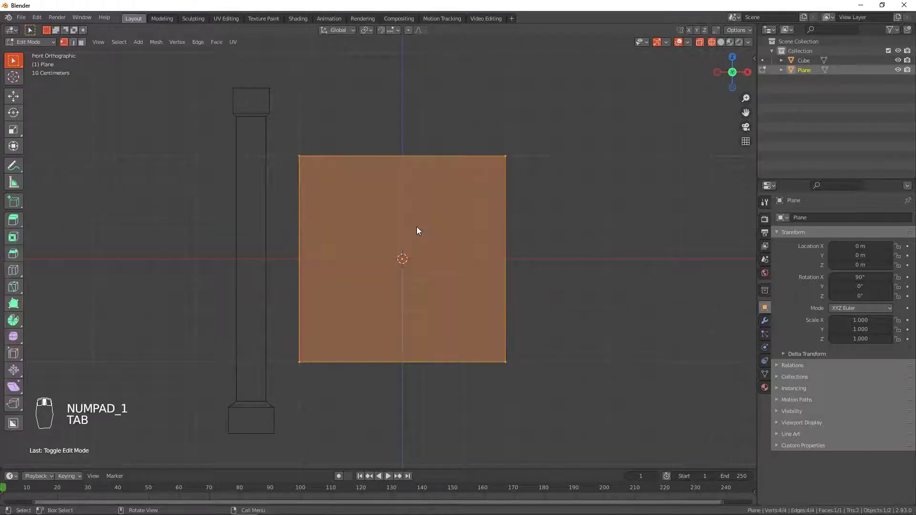
key("3")
middle_click_drag(414, 229, 424, 221, "shift")
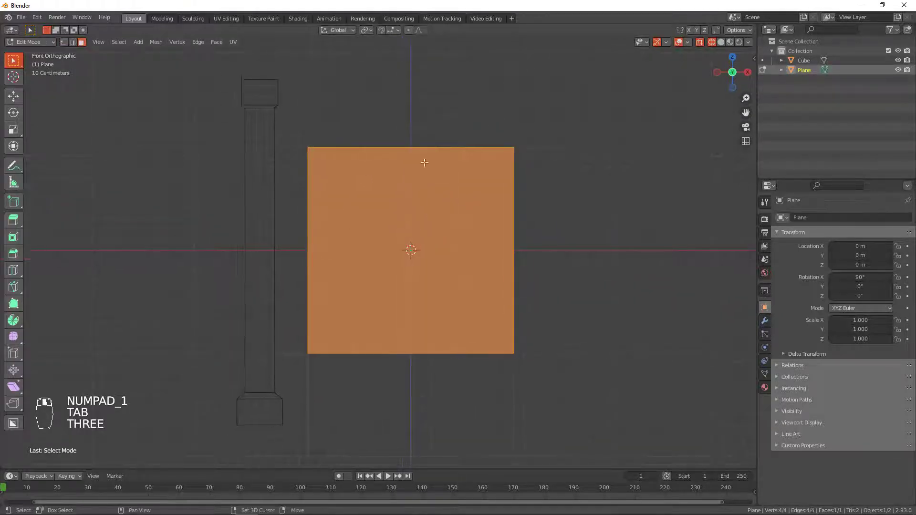
left_click(216, 42)
key("ctrl+f")
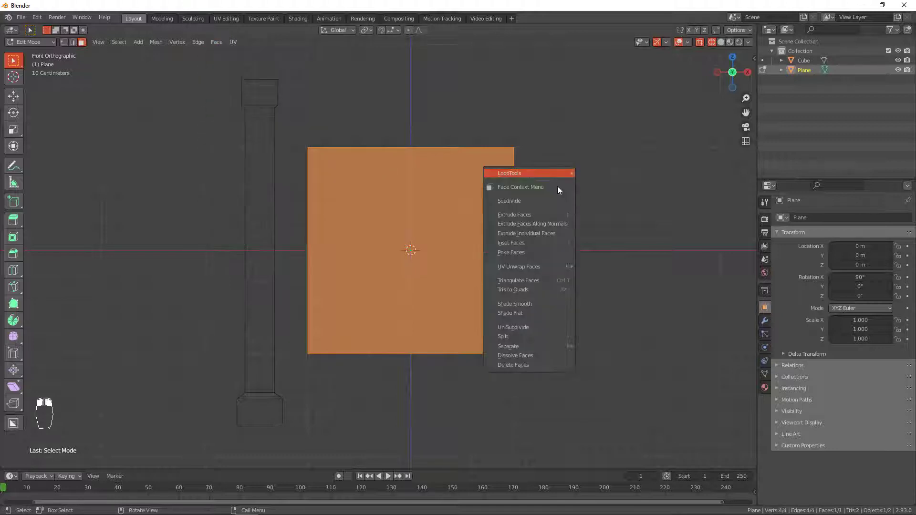
key("Escape")
key("ctrl+f")
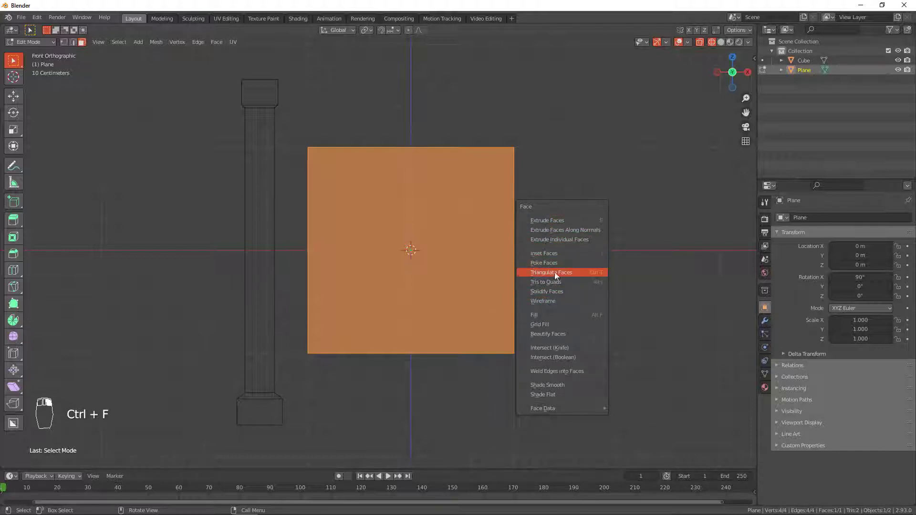
Subdivide the plane's face twice into a 4-by-4 grid and poke all the resulting faces
right_click(433, 182)
left_click(399, 196)
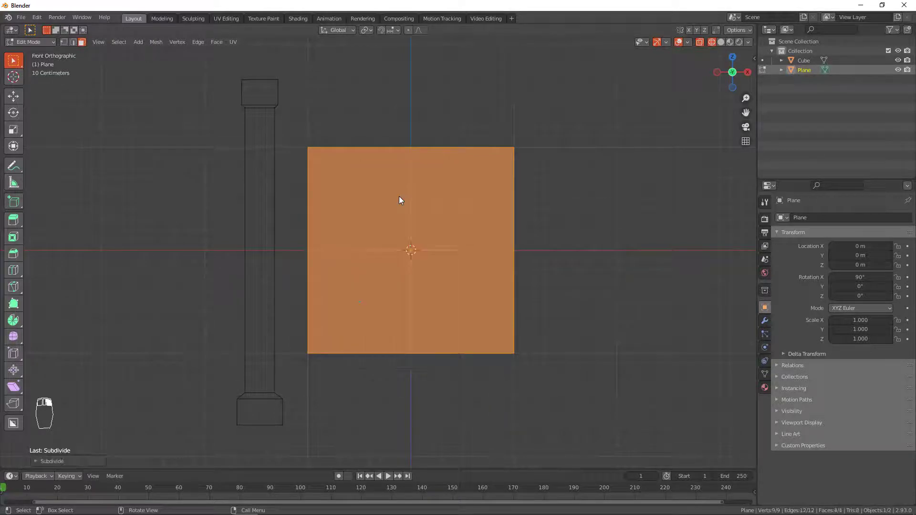
right_click(434, 193)
left_click(442, 188)
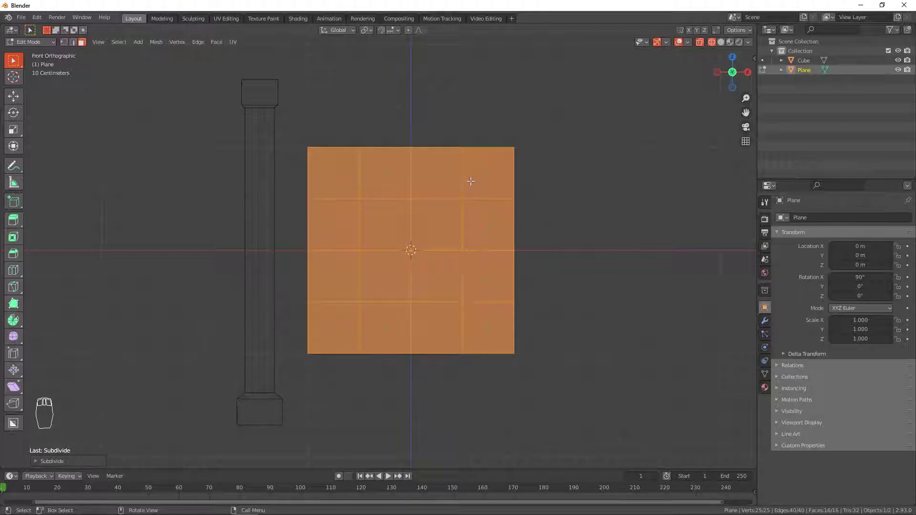
right_click(451, 195)
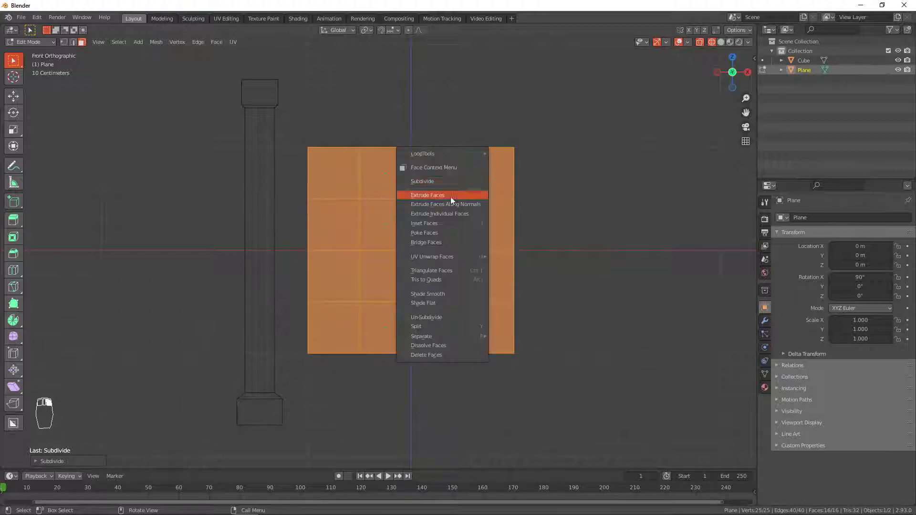
left_click(449, 233)
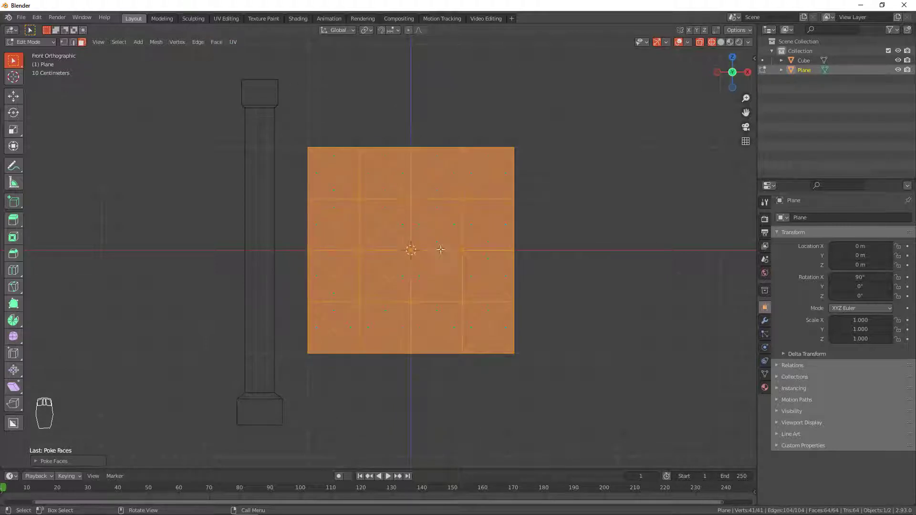
Select the nine interior grid vertices by similar Amount of Adjacent Faces and vertex-bevel them about 0.16 m into octagons
key("1")
left_click(461, 200)
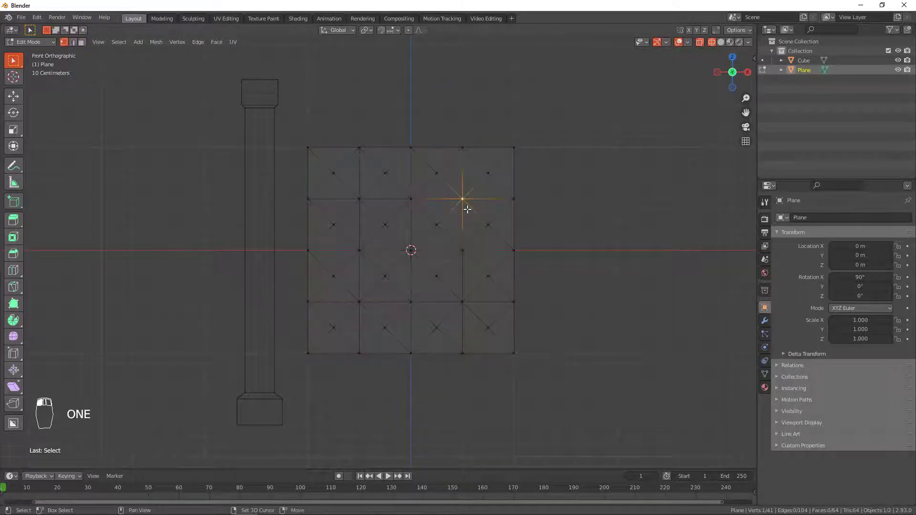
key("shift+g")
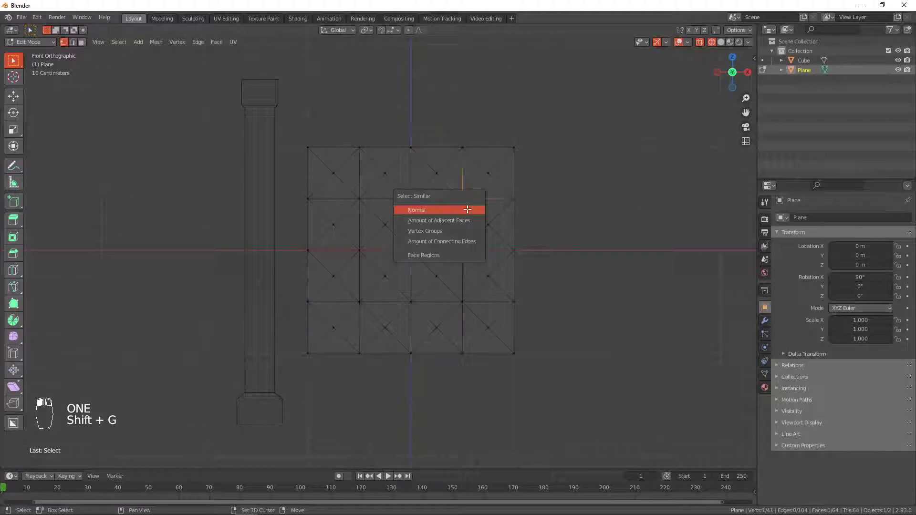
left_click(428, 221)
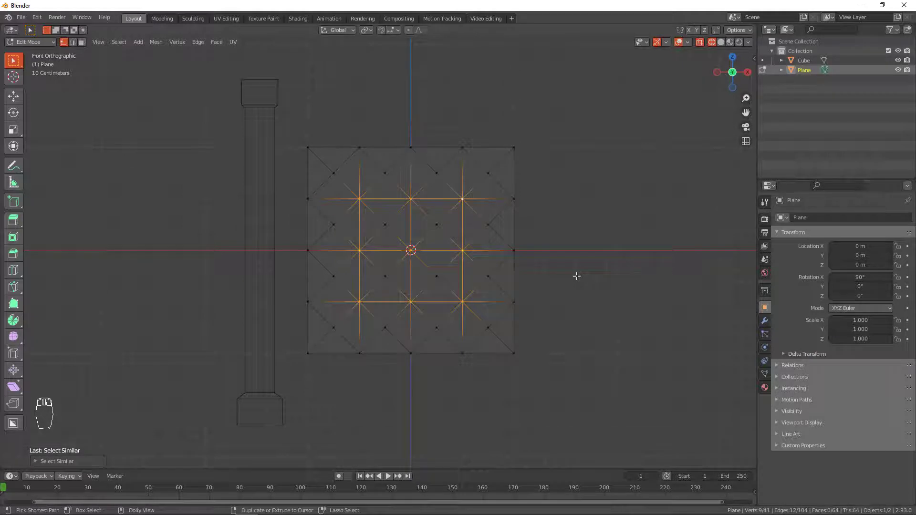
key("ctrl+shift+b")
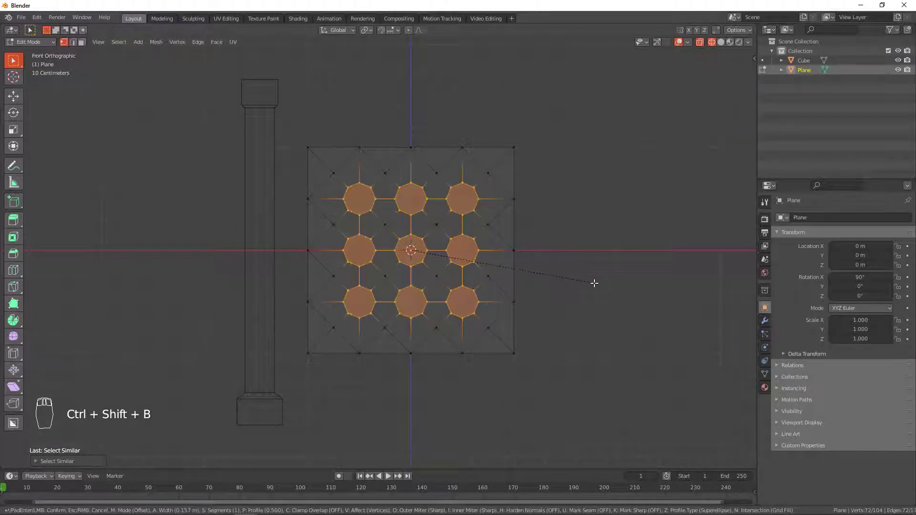
left_click(594, 283)
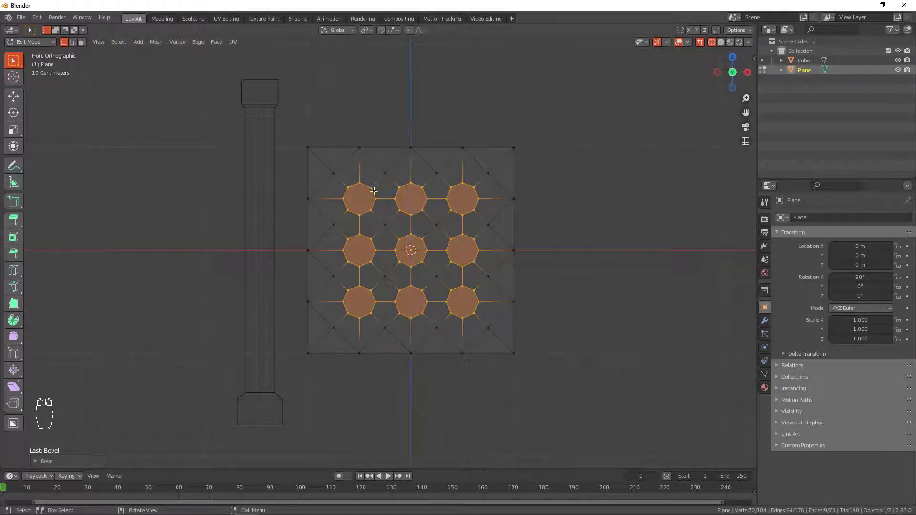
Inset all faces of the panel together by about 0.1 m to form a border frame
key("3")
key("a")
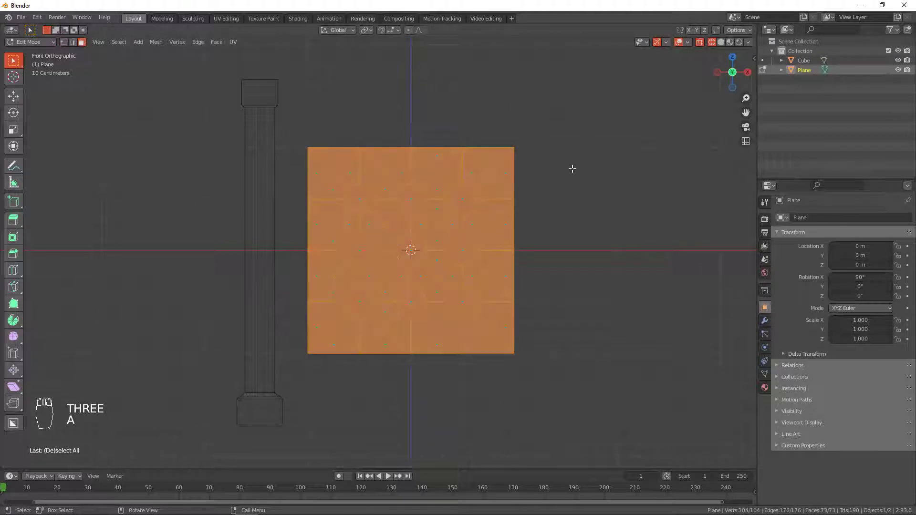
key("i")
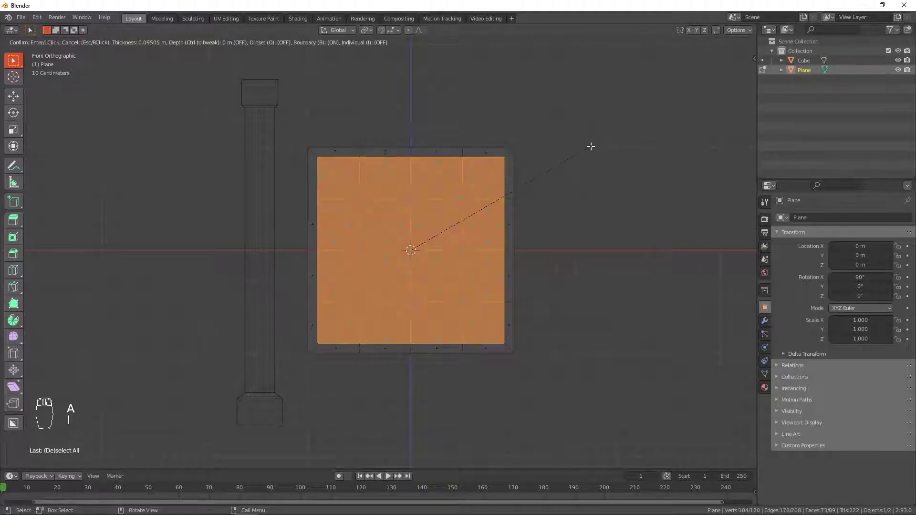
left_click(591, 149)
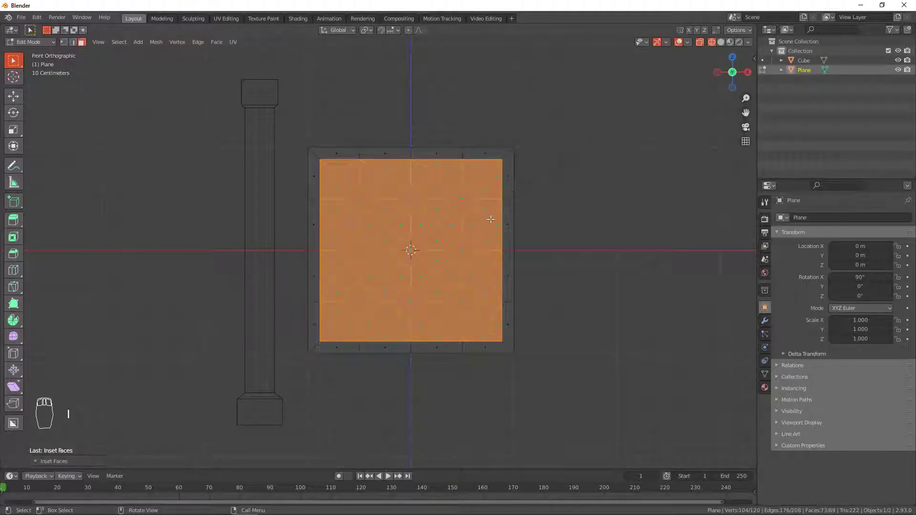
Leave mesh editing, switch the viewport to solid shading and add a Wireframe modifier to the panel
key("Tab")
key("z")
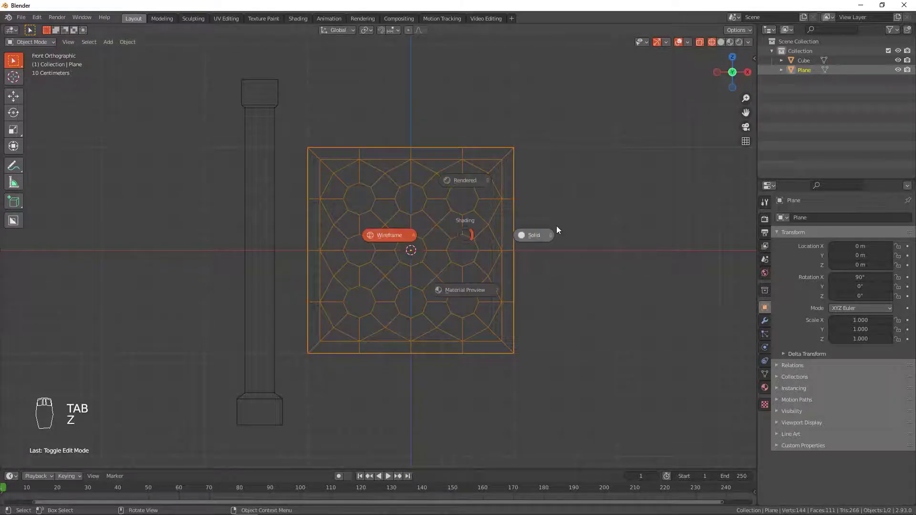
left_click(764, 321)
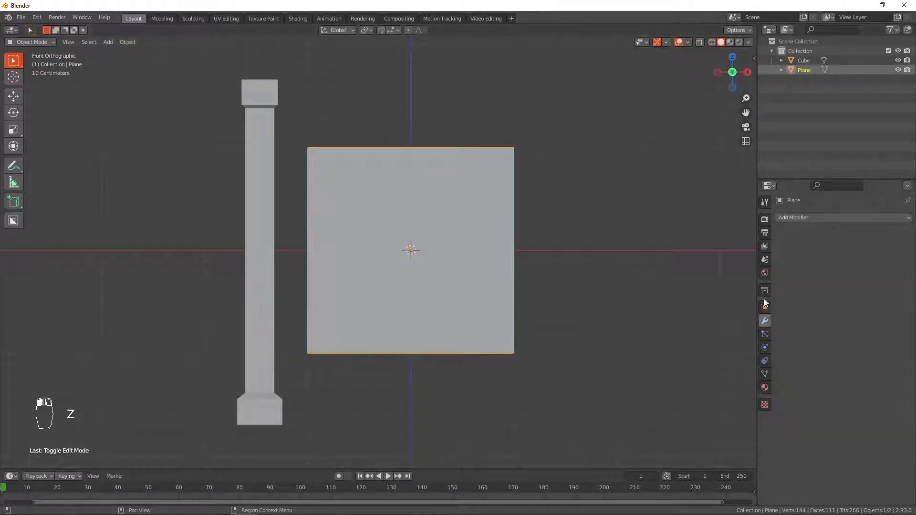
left_click(797, 217)
left_click(726, 431)
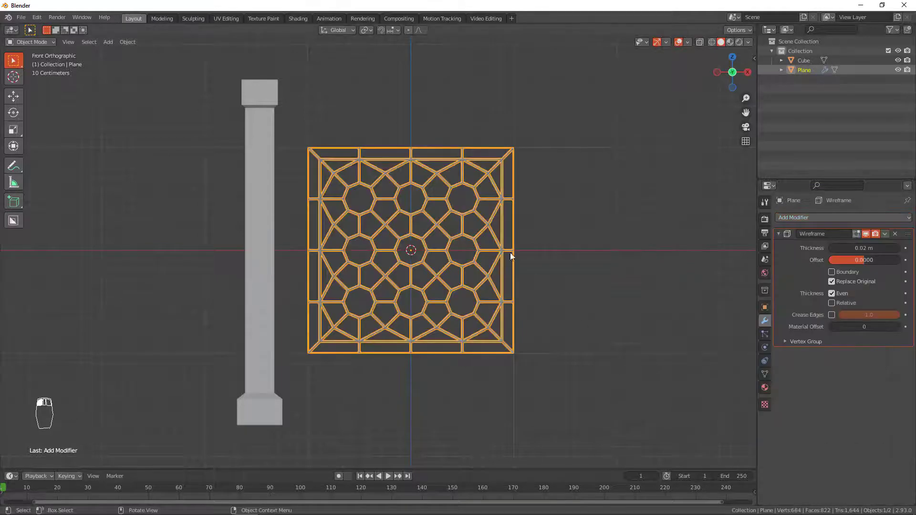
Enable Boundary on the panel's Wireframe modifier and set its thickness to 0.032 m
middle_click_drag(522, 253, 449, 241)
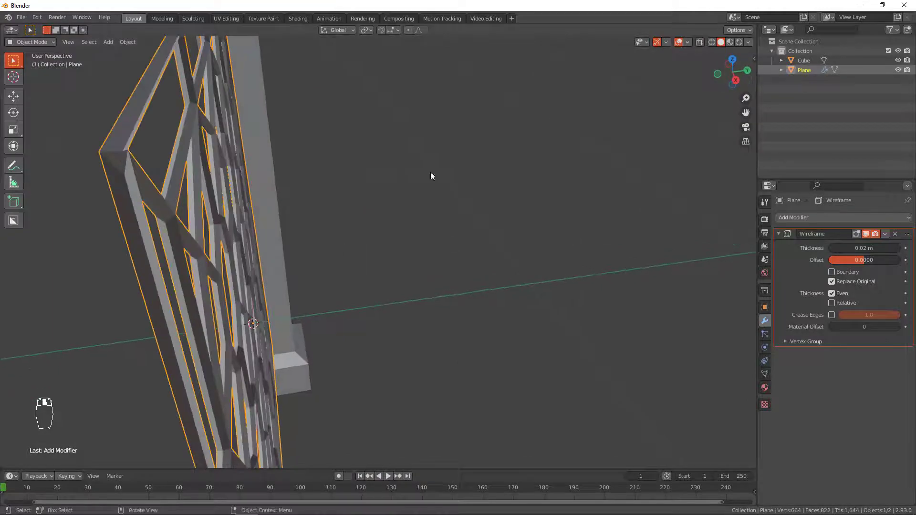
left_click(832, 271)
middle_click_drag(430, 210, 454, 232)
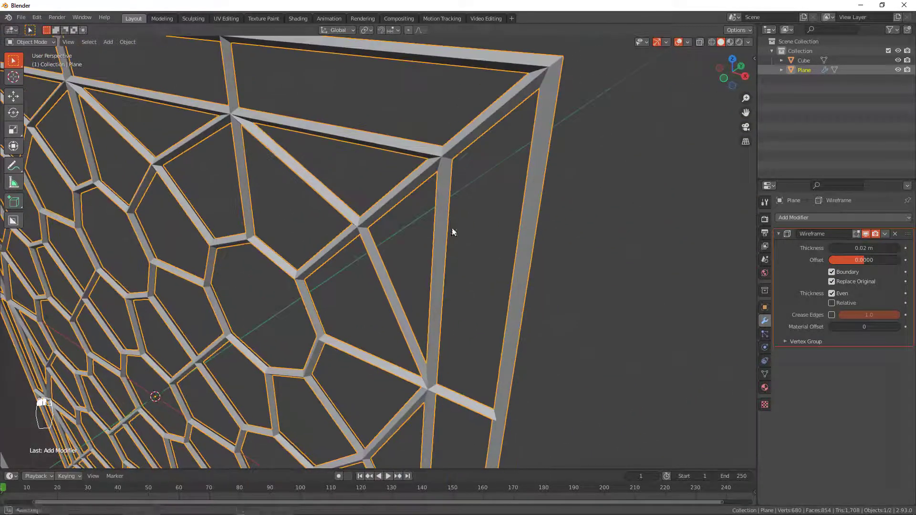
mouse_move(863, 248)
left_mouse_down()
mouse_move(891, 248)
mouse_move(863, 248)
left_mouse_up()
left_click(862, 248)
type("0")
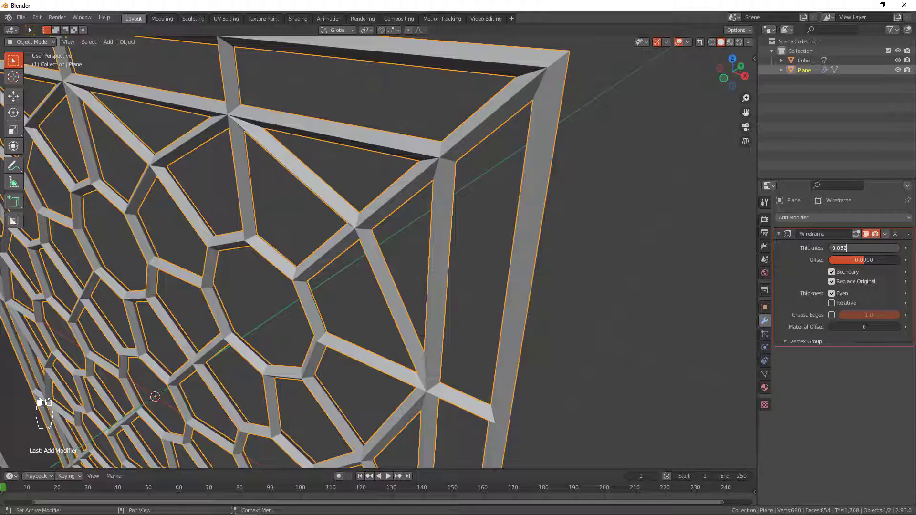
type(".032")
key("Return")
scroll(456, 293, "down", 5)
key("KP_1")
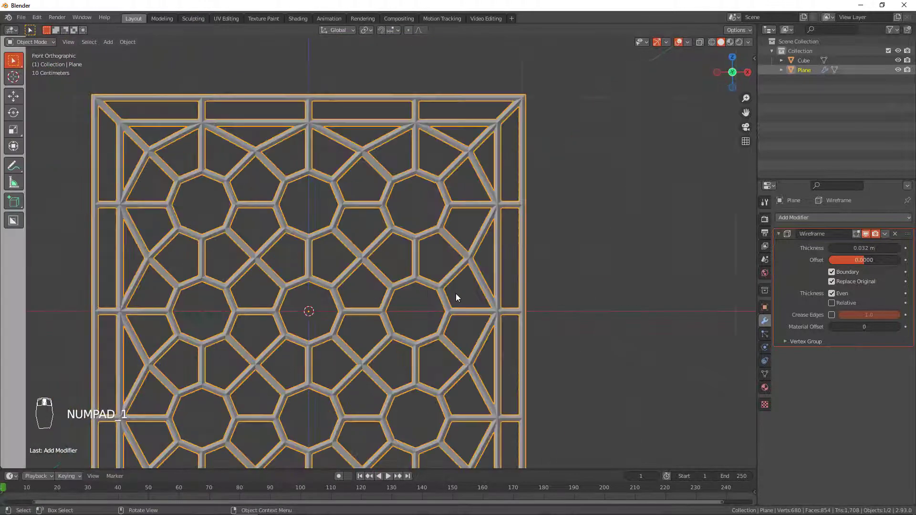
Edit the pillar's mesh and add two evenly spaced horizontal loop cuts around its shaft
scroll(456, 293, "down", 4)
scroll(305, 255, "up", 5)
middle_click_drag(409, 215, 256, 204)
left_click(239, 184)
key("Tab")
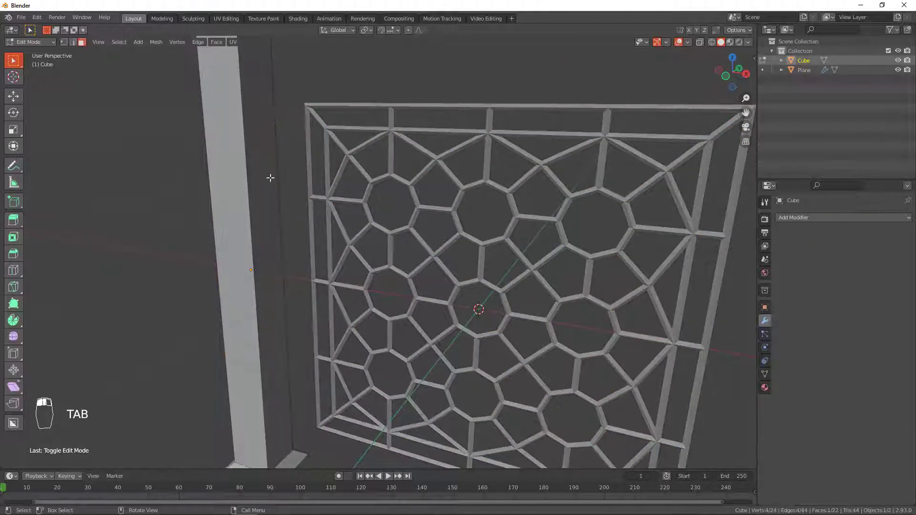
key("KP_1")
scroll(305, 164, "down", 1)
key("ctrl+r")
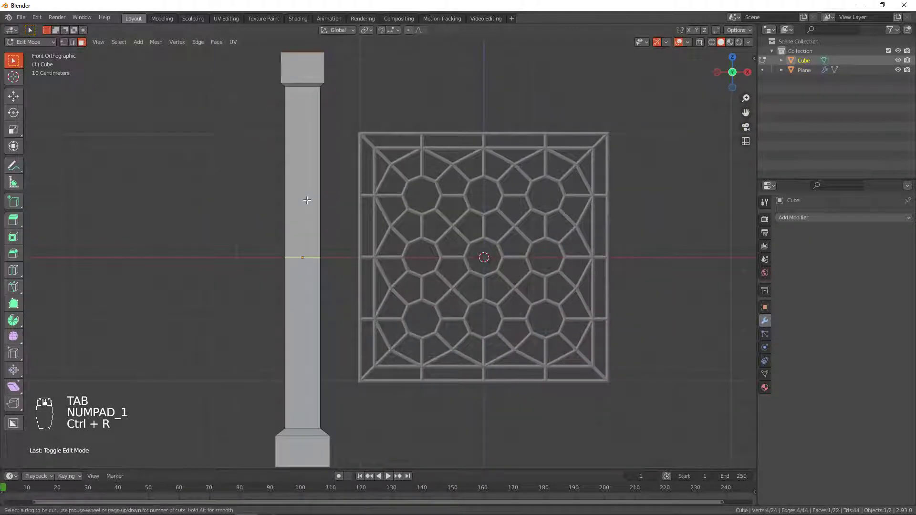
scroll(306, 200, "up", 1)
left_click(307, 199)
right_click(307, 198)
Scale the two cuts along Z to line up with the panel's outer octagon rows and bevel them into narrow bands
key("s")
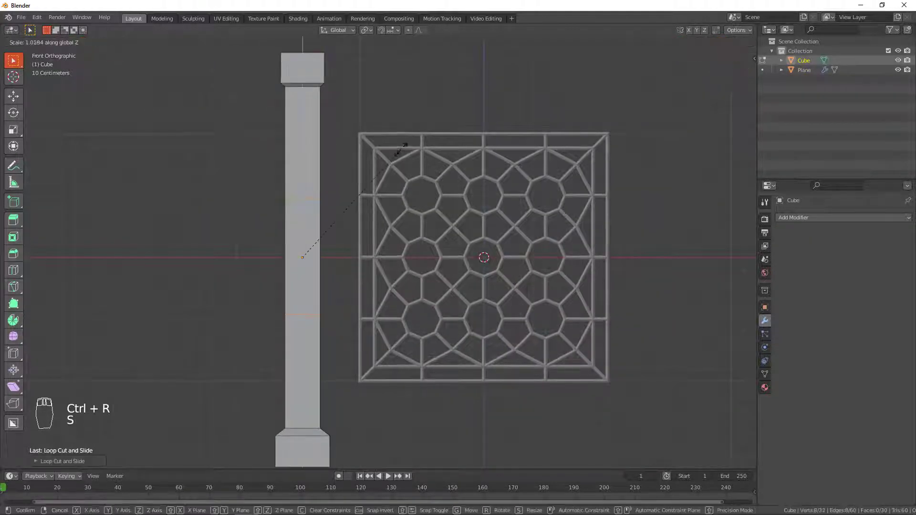
left_click(402, 150)
key("ctrl+b")
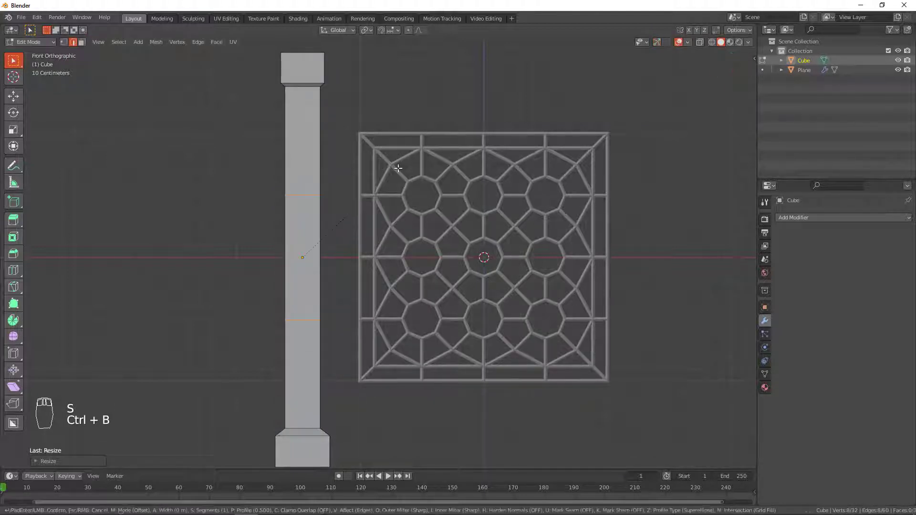
left_click(381, 202)
Add two vertical loop cuts down the pillar's panel-facing side and scale them closer together along Y
middle_click_drag(381, 202, 313, 215)
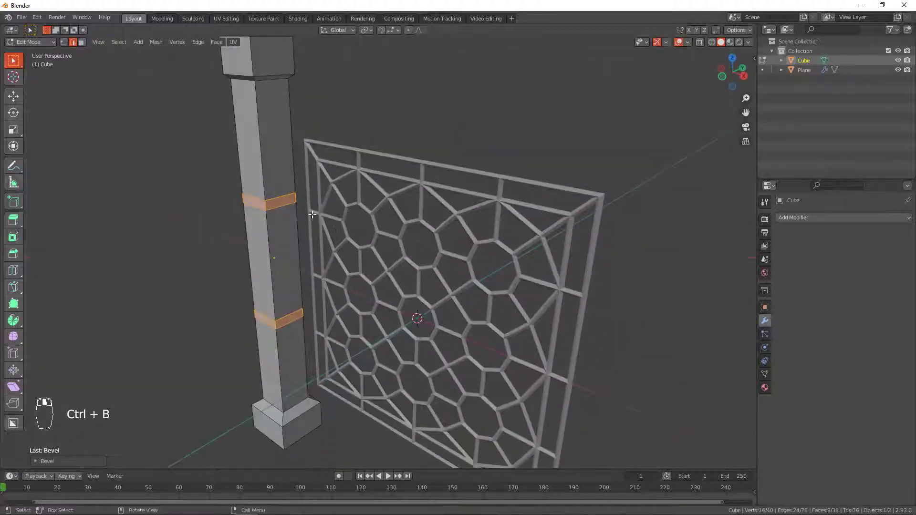
key("ctrl+r")
scroll(263, 65, "up", 1)
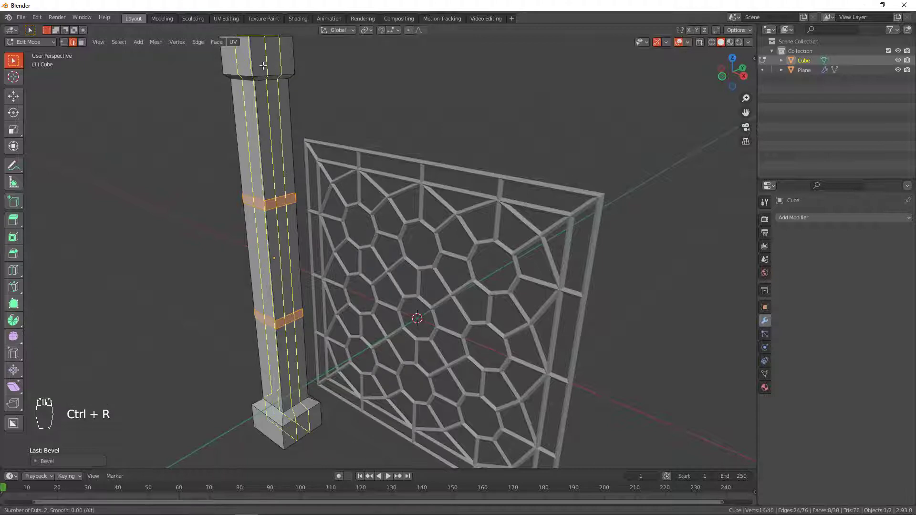
left_click(263, 66)
right_click(263, 66)
middle_click_drag(317, 184, 350, 189)
scroll(351, 189, "up", 3)
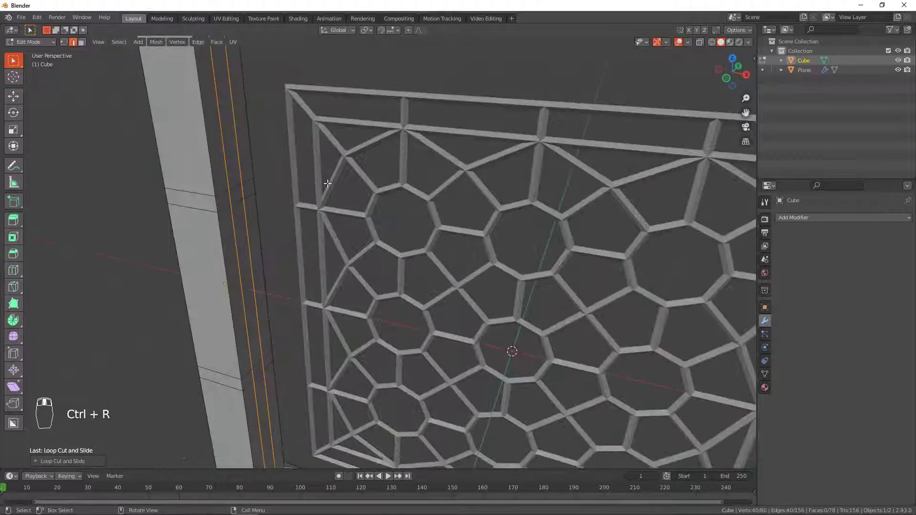
middle_click_drag(435, 162, 420, 180)
key("s")
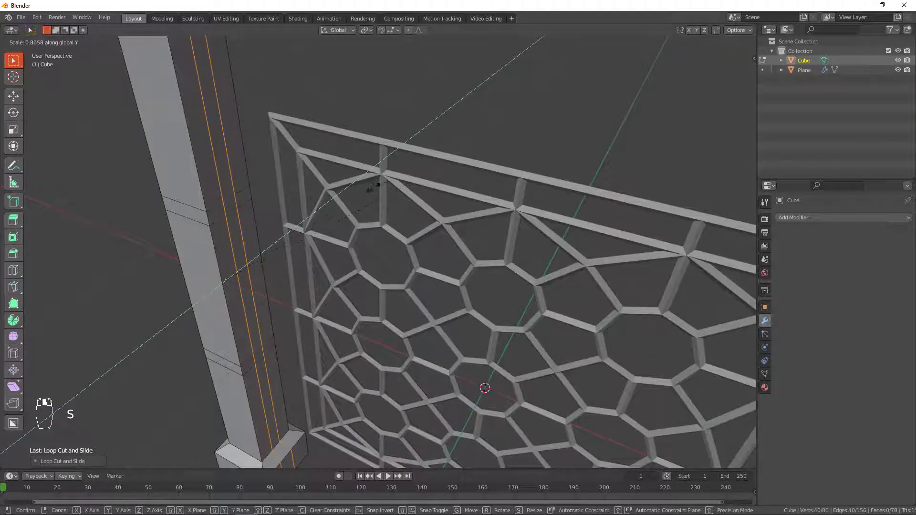
left_click(351, 202)
Select the two small faces between the cuts on the pillar's panel-facing side and extrude them about 0.31 m to meet the panel
key("3")
left_click(233, 203)
middle_click_drag(233, 203, 263, 304)
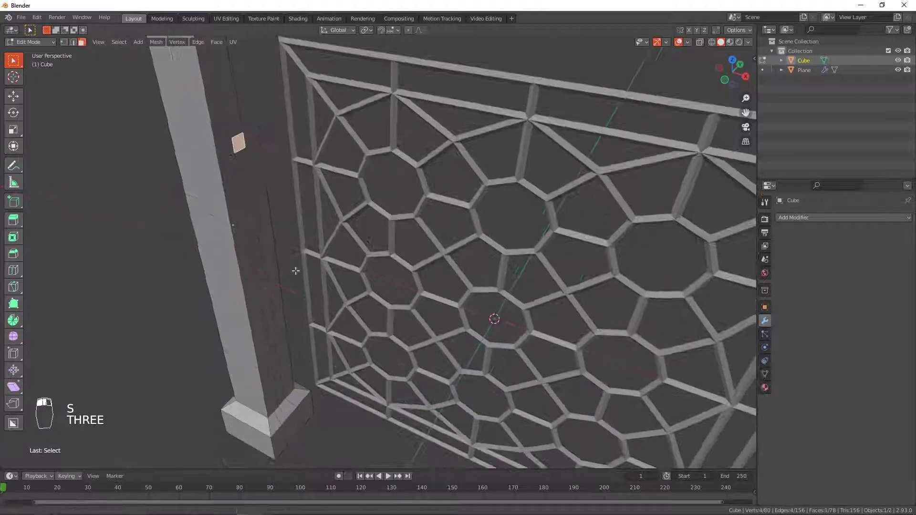
left_click(264, 306, "shift")
key("KP_1")
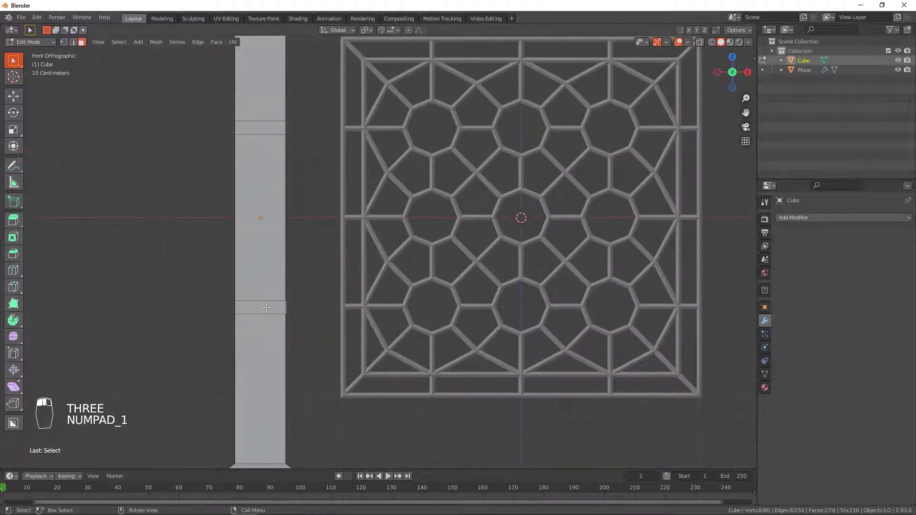
scroll(292, 301, "down", 3)
key("e")
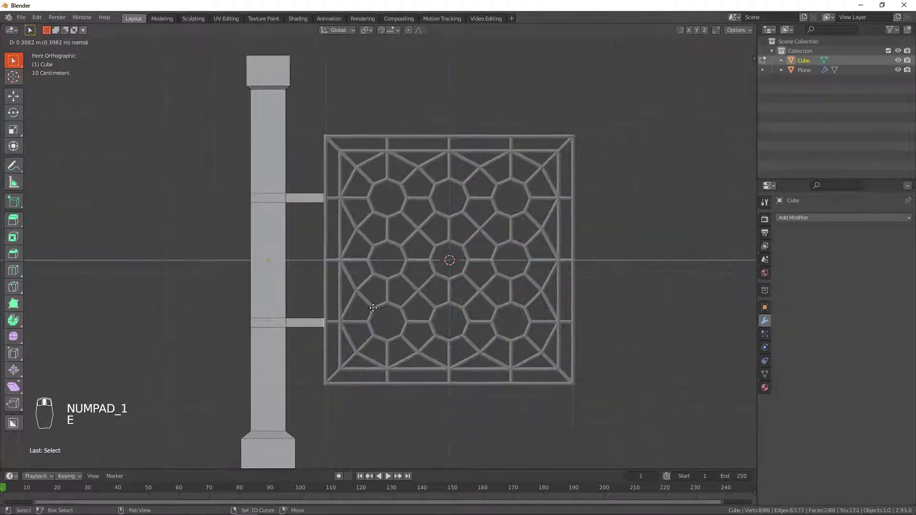
left_click(384, 297)
middle_click_drag(384, 297, 375, 245)
scroll(333, 295, "up", 4)
scroll(341, 253, "down", 4)
key("Tab")
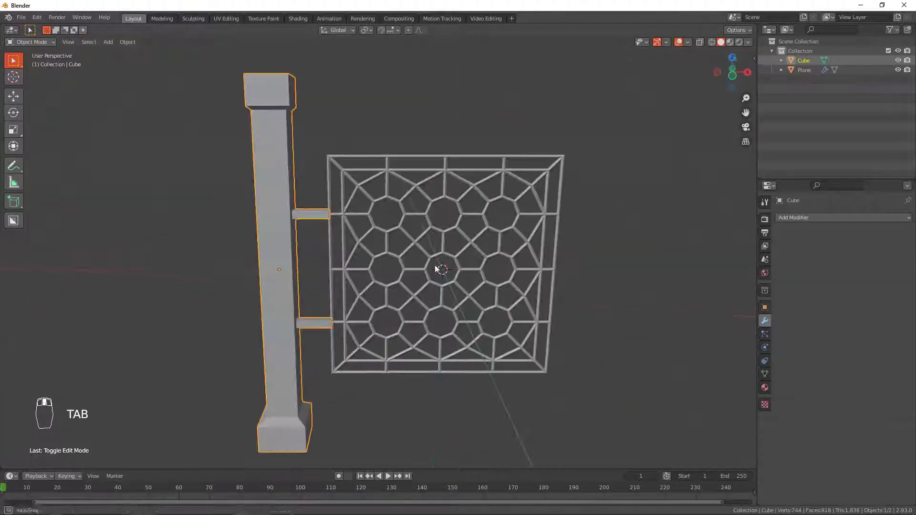
Edit the pillar's mesh from the front view and add two evenly spaced vertical loop cuts through its front and back faces
left_click(635, 328)
key("KP_1")
scroll(568, 289, "down", 3)
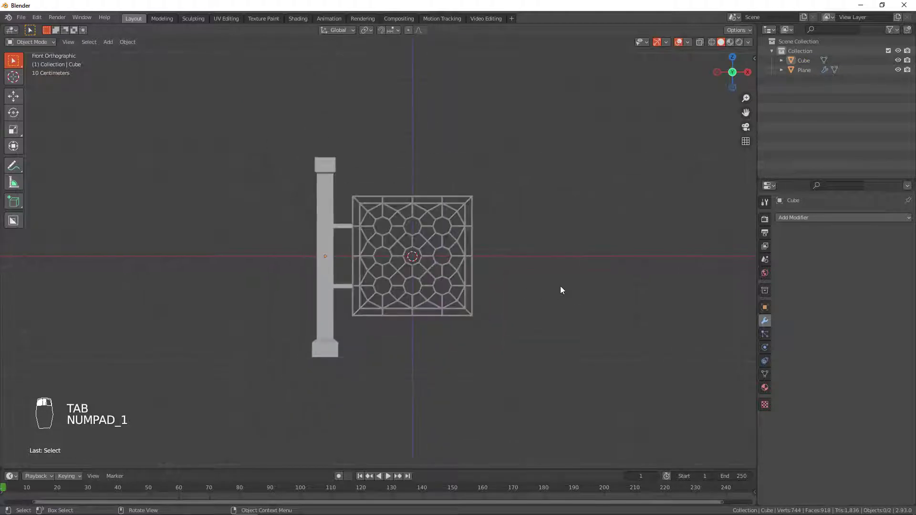
middle_click_drag(512, 288, 396, 291, "shift")
scroll(357, 266, "up", 3)
middle_click_drag(358, 266, 509, 252, "shift")
scroll(241, 260, "up", 2)
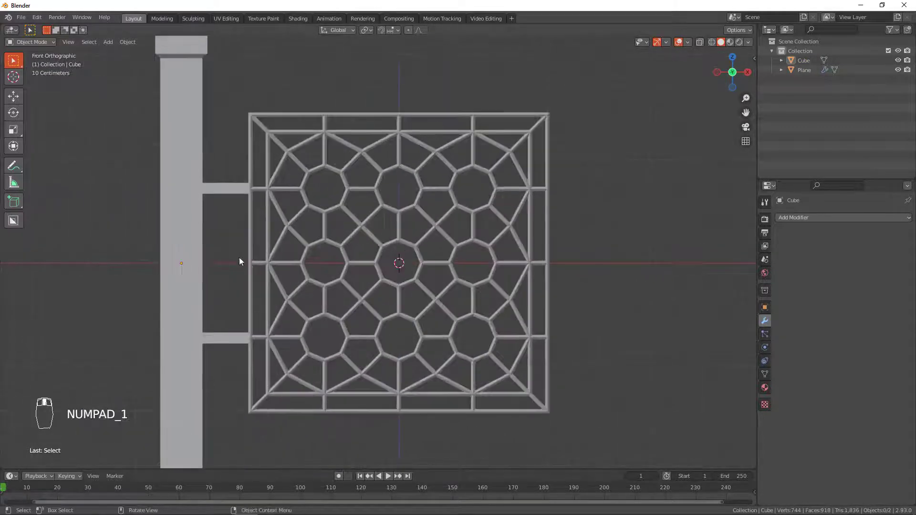
middle_click_drag(242, 259, 292, 212, "shift")
left_click(303, 210)
key("Tab")
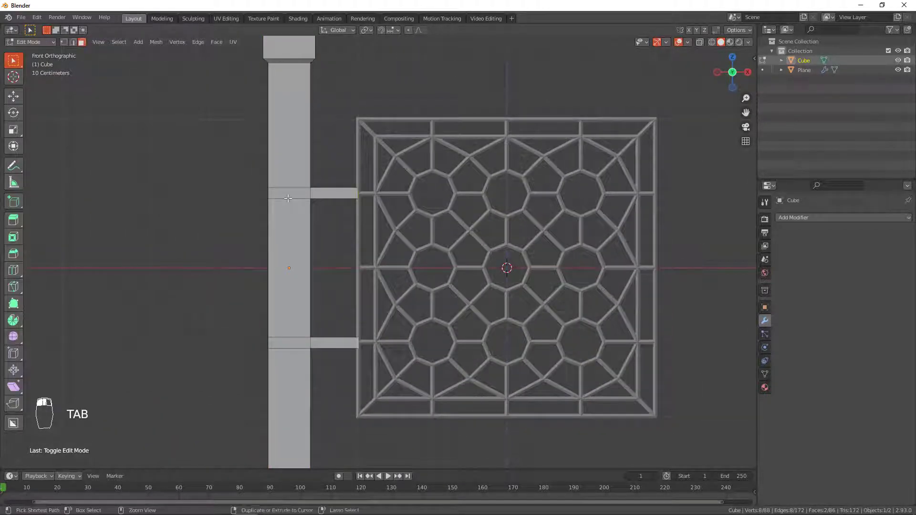
key("ctrl+r")
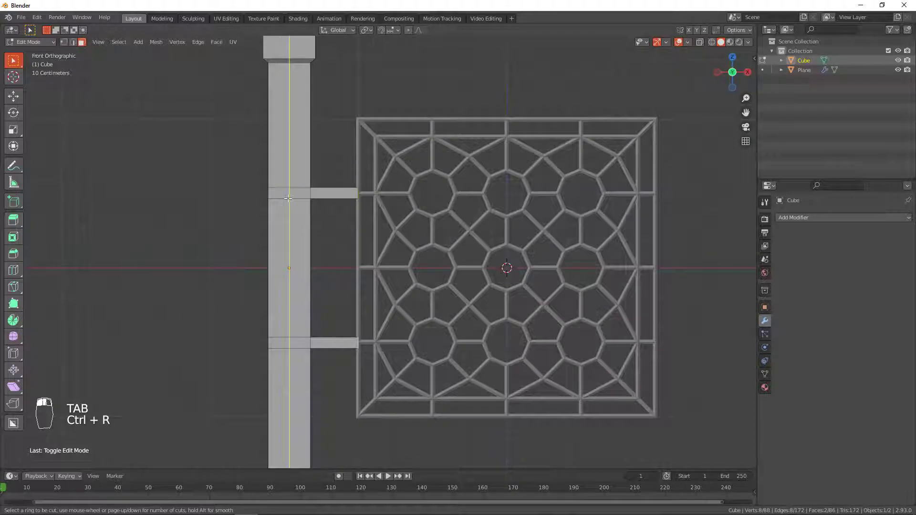
scroll(288, 198, "up", 1)
left_click(288, 198)
right_click(288, 198)
middle_click_drag(313, 223, 376, 255)
key("3")
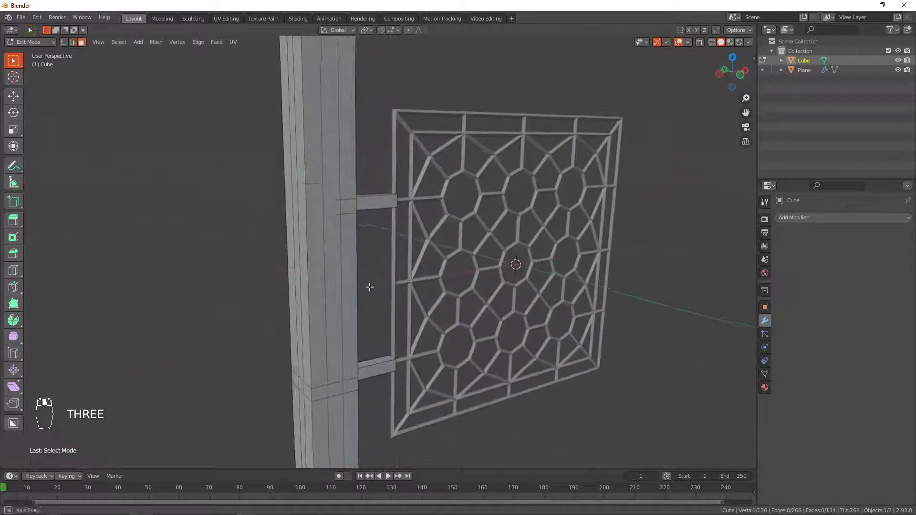
middle_click_drag(370, 288, 396, 287)
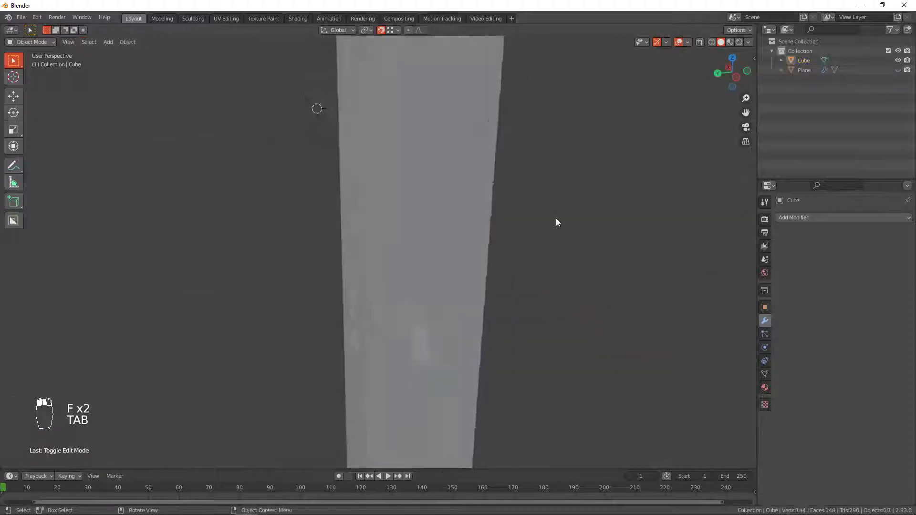
Unhide the lattice panel beside the slotted pillar and clear the selection
middle_click_drag(556, 220, 433, 275)
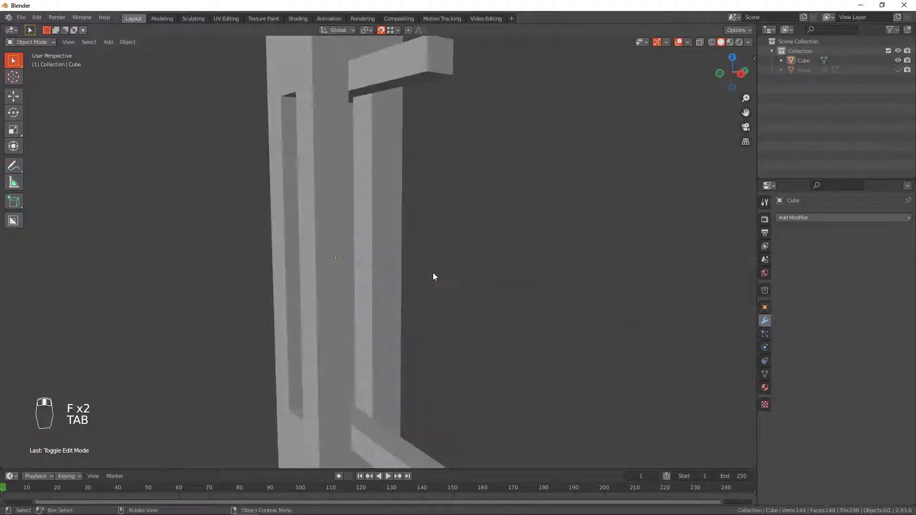
scroll(444, 278, "down", 3)
key("alt+h")
scroll(481, 257, "down", 4)
left_click(285, 279)
middle_click_drag(334, 286, 350, 288)
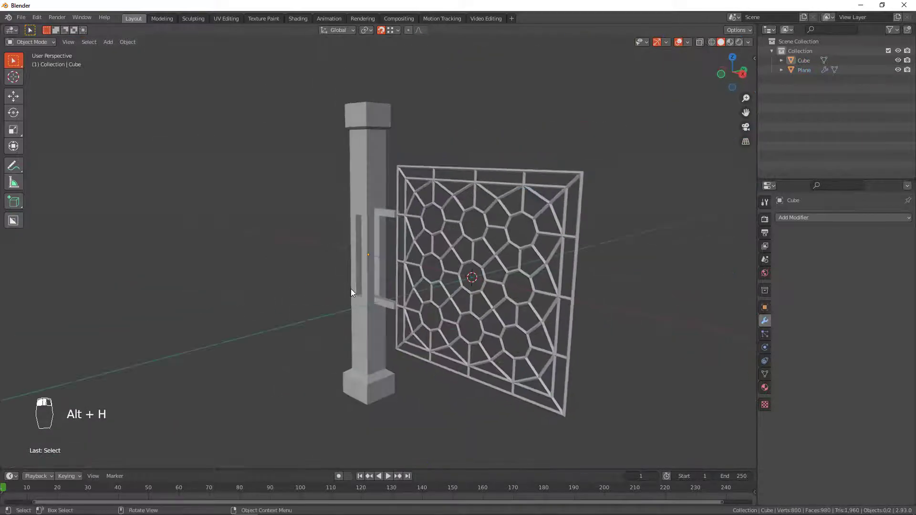
Duplicate the lattice panel in front view and place the copy about 2.15 m along X from the original
key("KP_1")
scroll(445, 262, "up", 3)
scroll(397, 213, "down", 3, "ctrl")
left_click(413, 226)
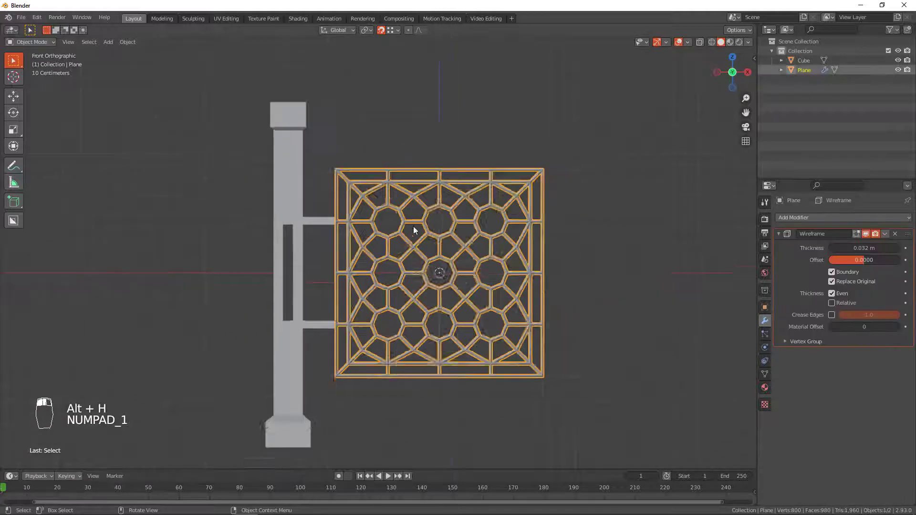
scroll(413, 227, "down", 2)
middle_click_drag(428, 269, 332, 256, "shift")
scroll(395, 296, "up", 2)
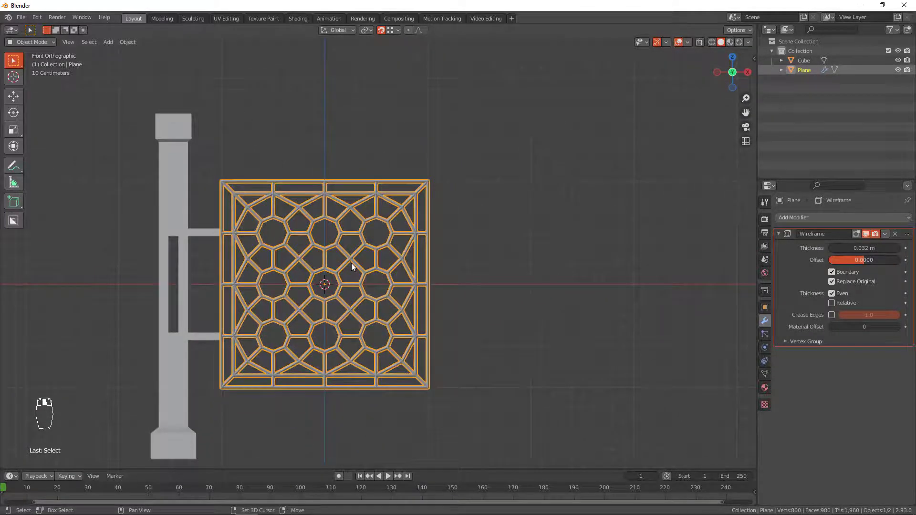
key("shift+d")
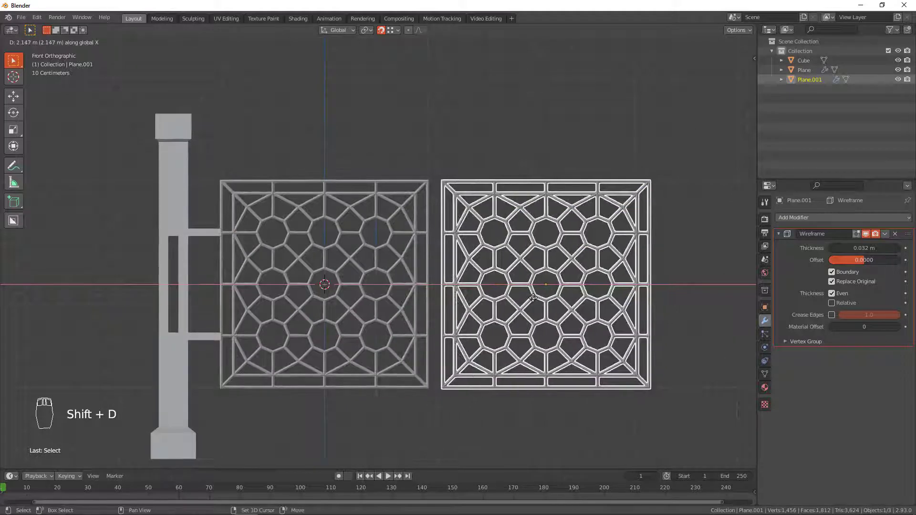
left_click(531, 301)
Edit the duplicated panel's mesh and reduce its whole pattern to a single square face with Limited Dissolve
middle_click_drag(610, 302, 529, 277, "shift")
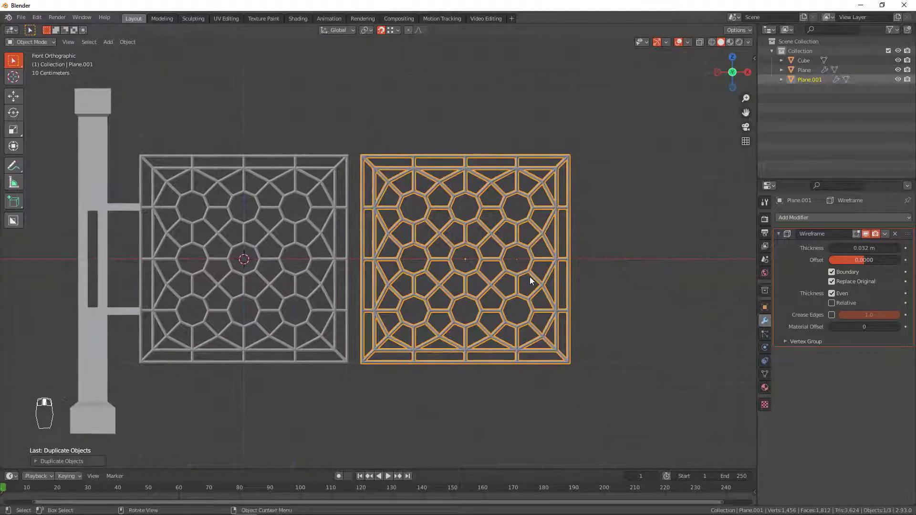
key("Tab")
key("a")
key("a")
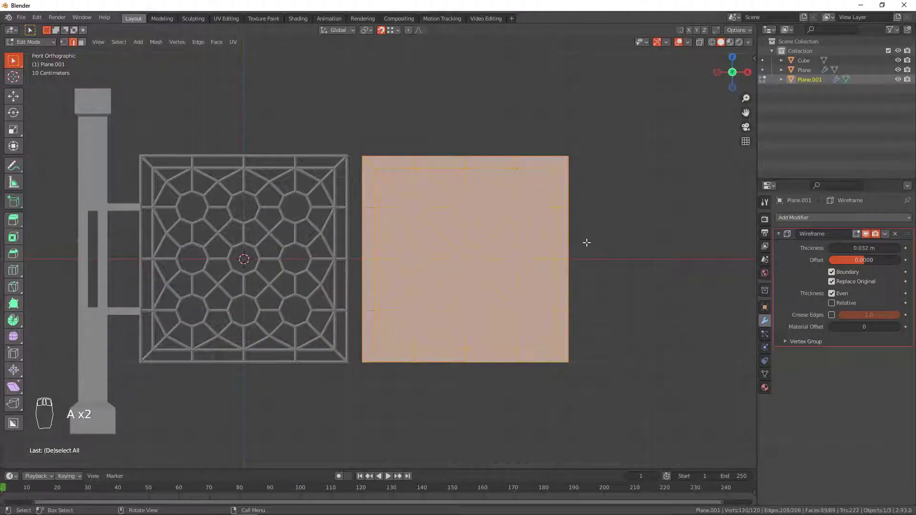
key("x")
left_click(556, 333)
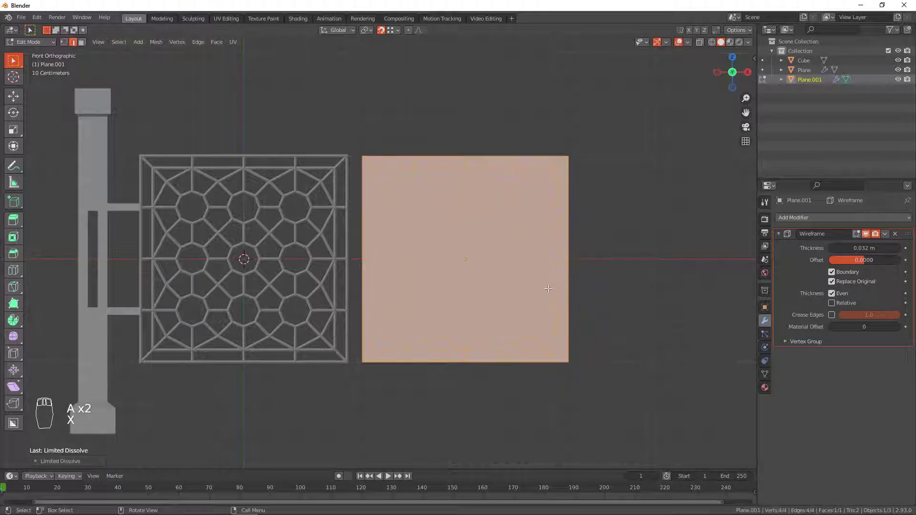
Subdivide the second panel's square once into four faces and apply Poke Faces to all of them
middle_click_drag(467, 269, 424, 279, "shift")
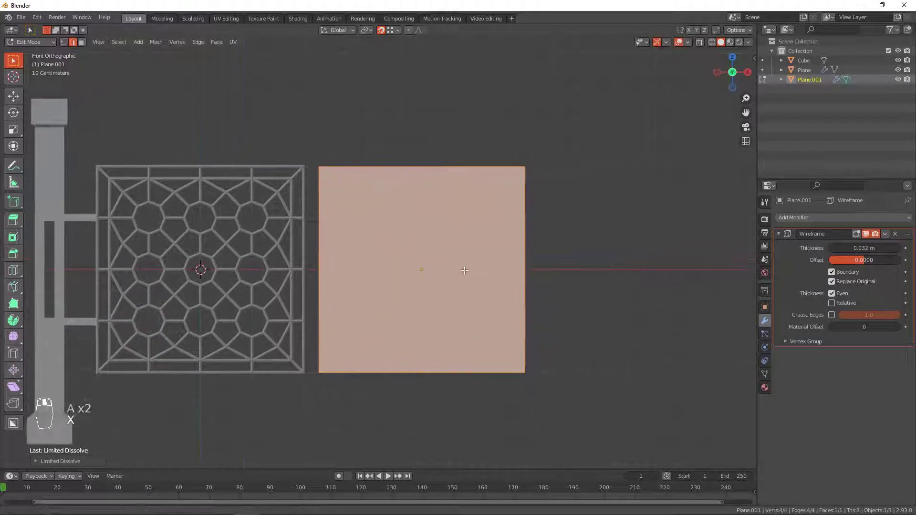
right_click(426, 221)
left_click(419, 225)
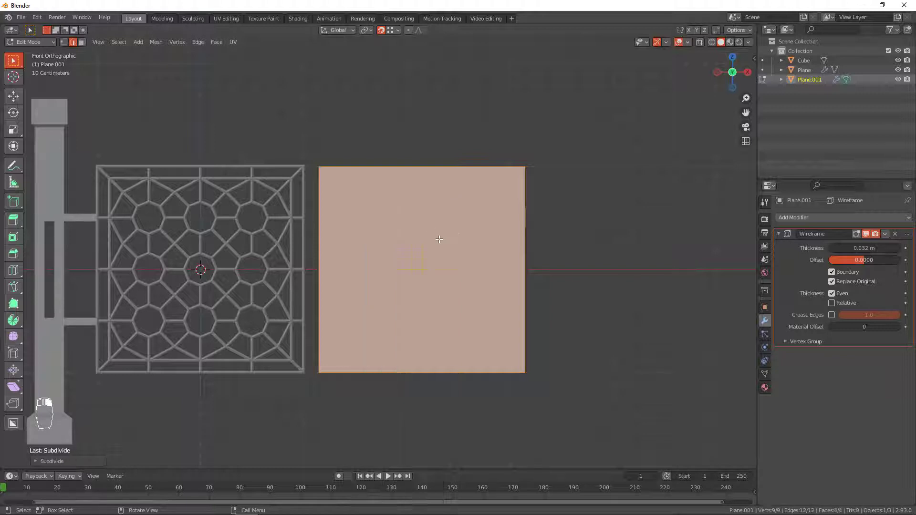
key("3")
right_click(465, 240)
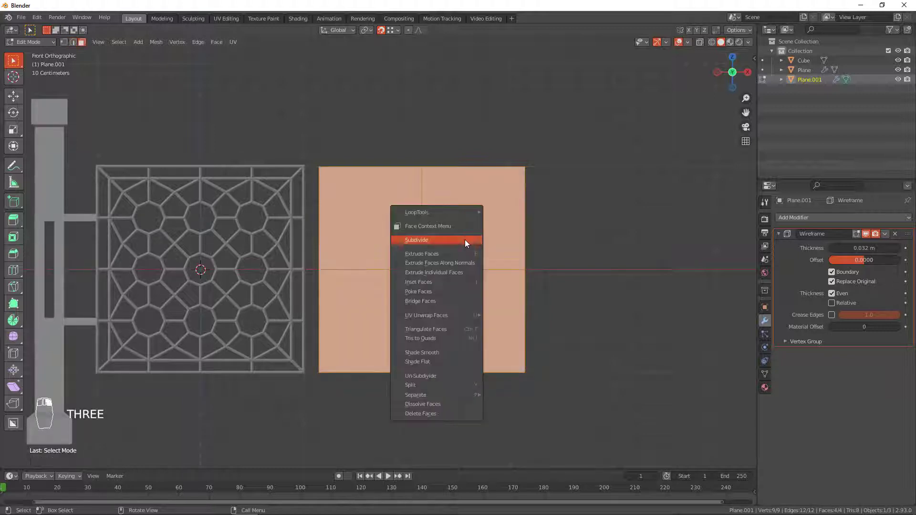
right_click(431, 219)
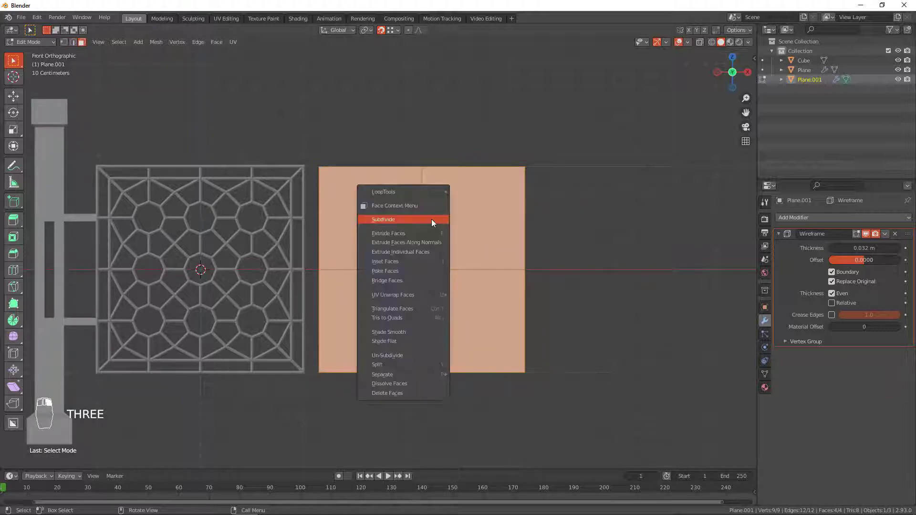
left_click(400, 270)
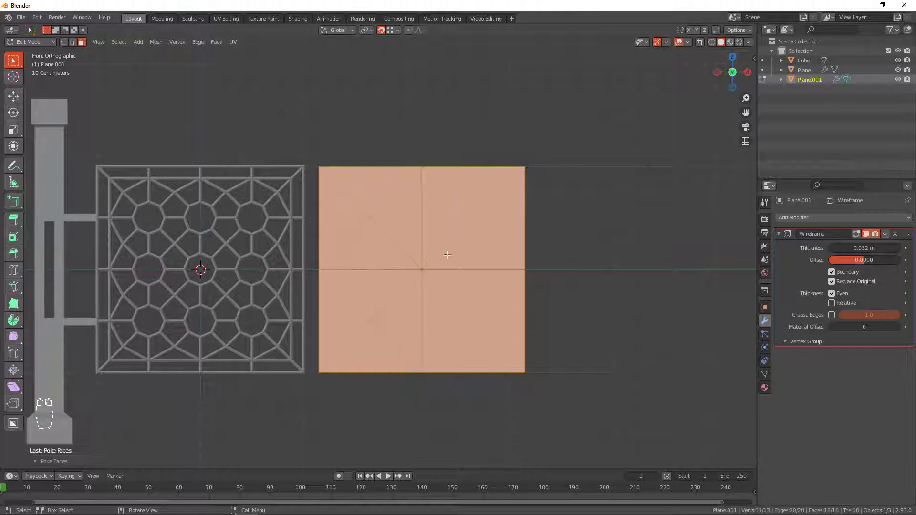
Select the centre vertices of the four poked quadrants and vertex-bevel them into squares with a width of about 0.36 m
key("1")
left_click(474, 231)
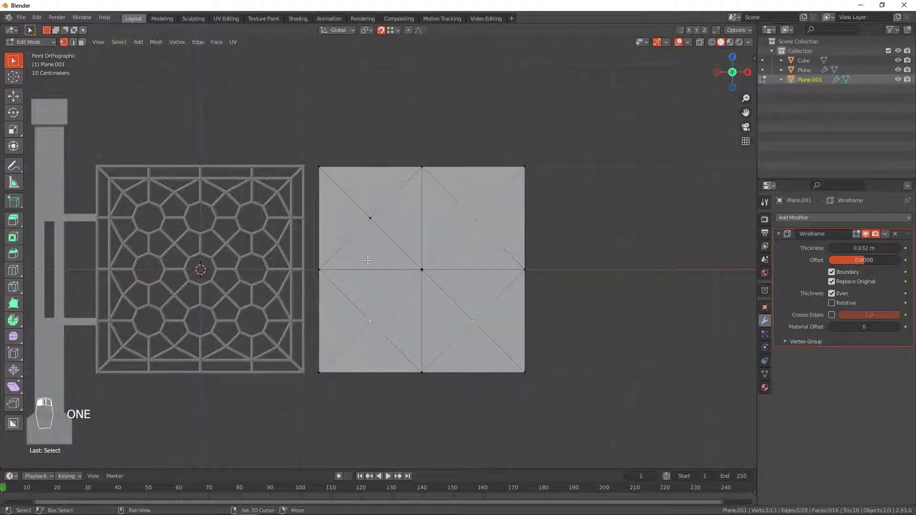
key("ctrl+shift+b")
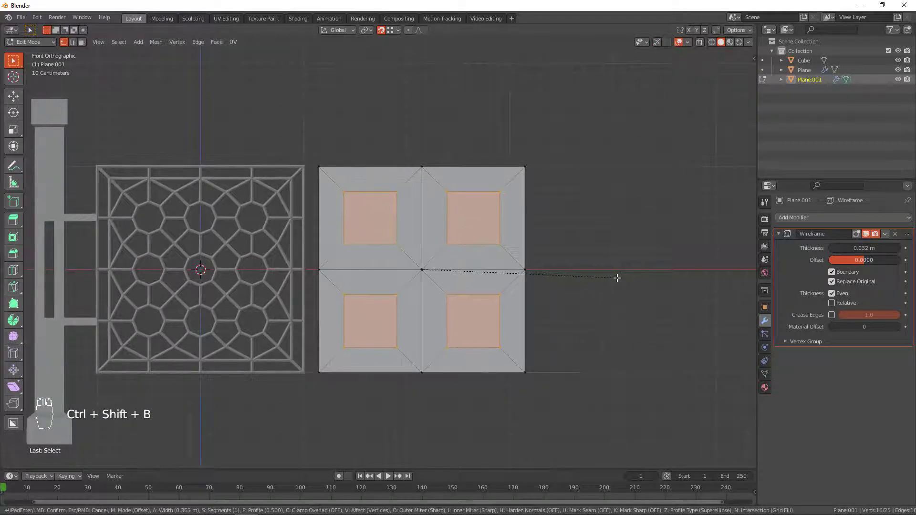
left_click(618, 277)
Apply Poke Faces to the four bevelled squares and subdivide them once to finish the second panel's pattern
key("3")
right_click(474, 225)
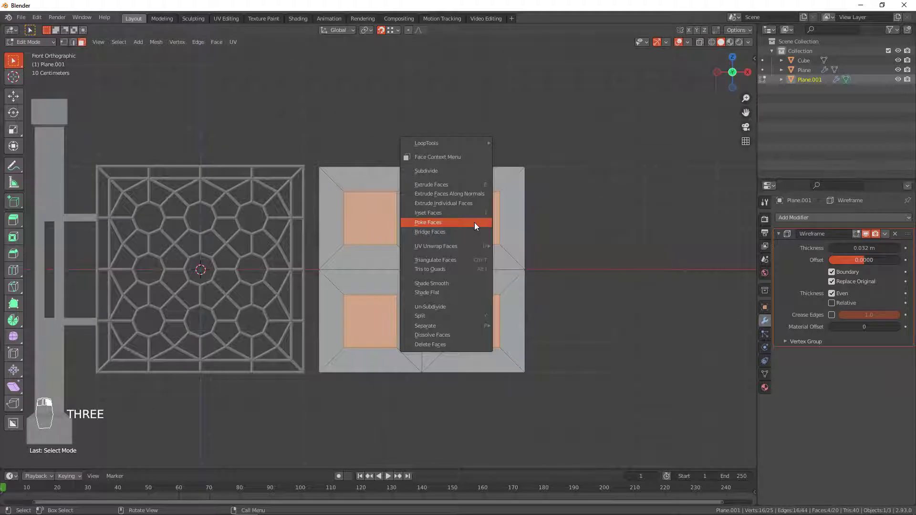
left_click(474, 223)
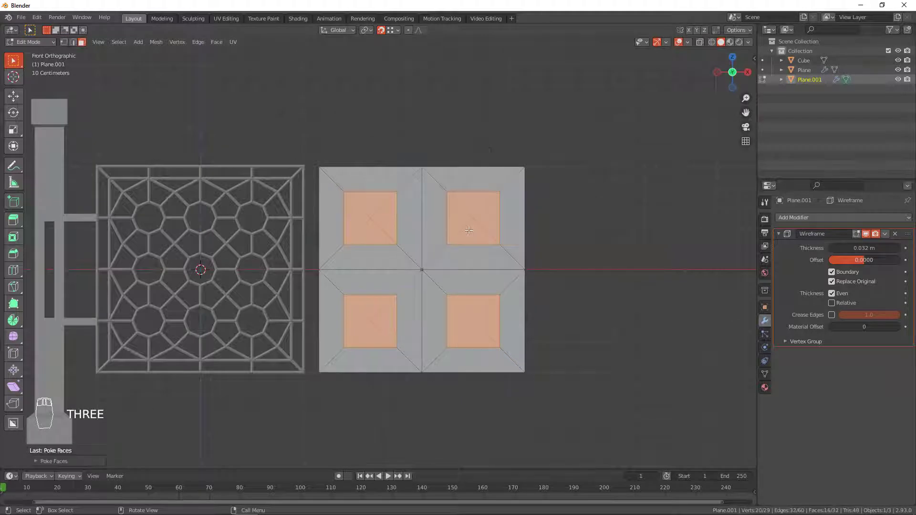
key("1")
right_click(476, 222)
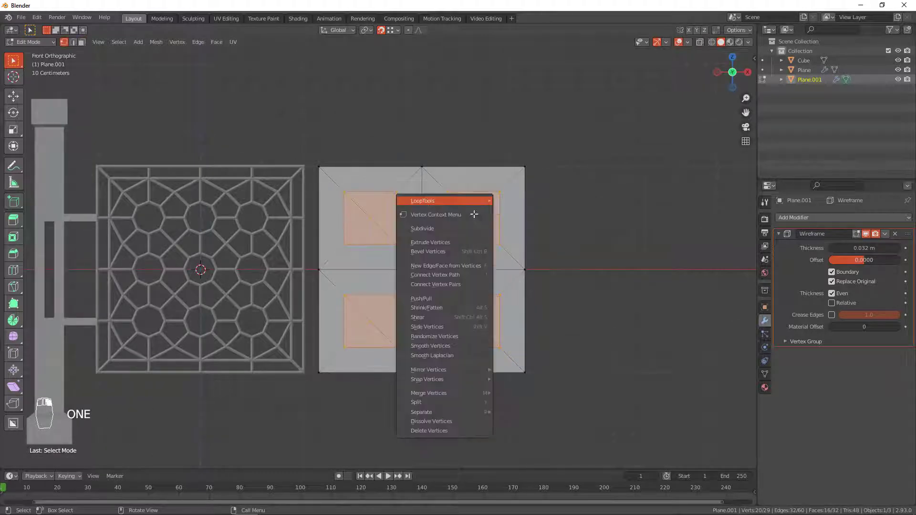
left_click(450, 228)
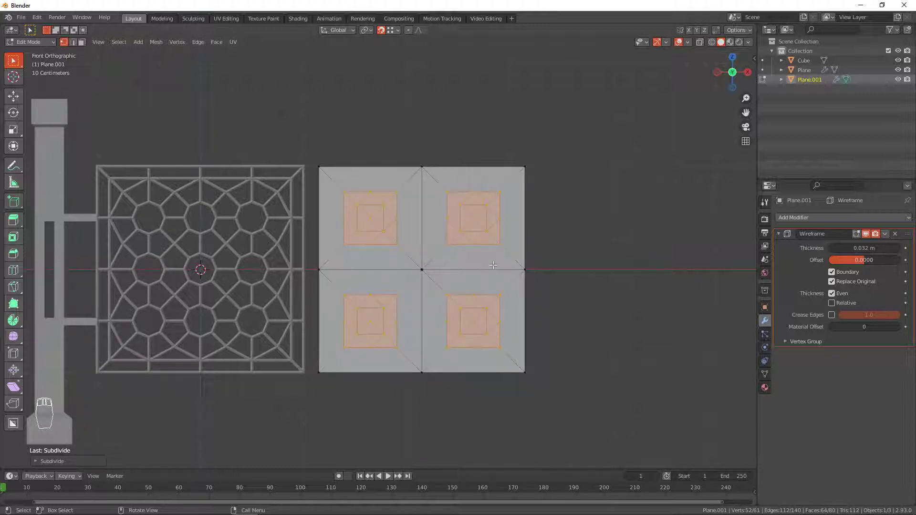
key("Tab")
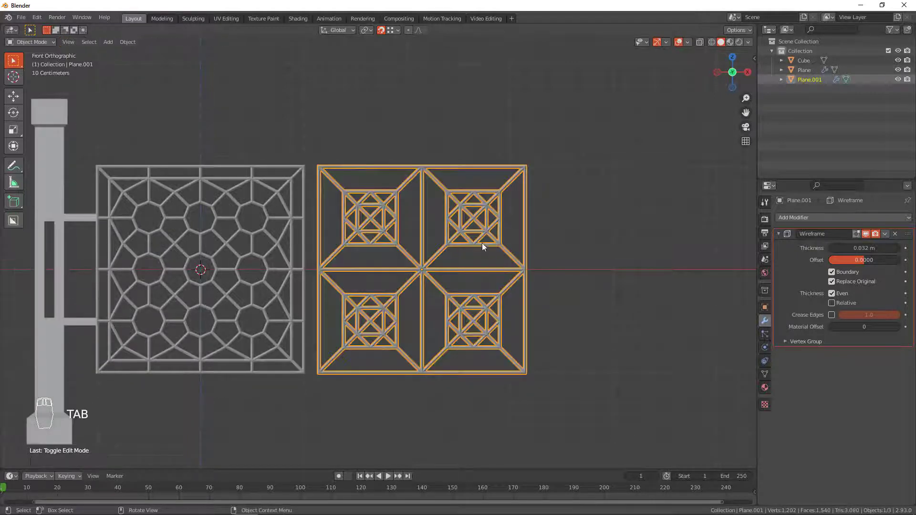
left_click(588, 256)
Duplicate the second panel and place the copy about 2.1 m further along X as a third panel
middle_click_drag(539, 295, 482, 286, "shift")
left_click(471, 266)
scroll(472, 268, "down", 3)
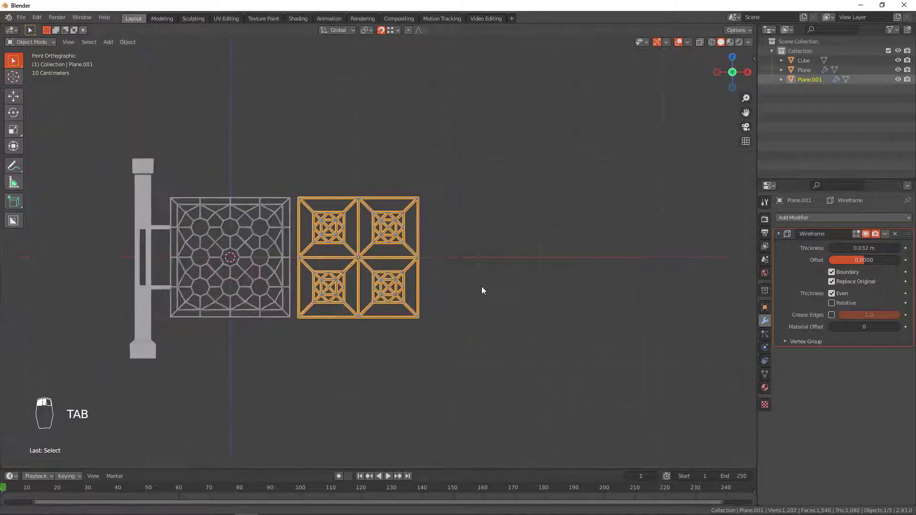
key("shift+d")
key("x")
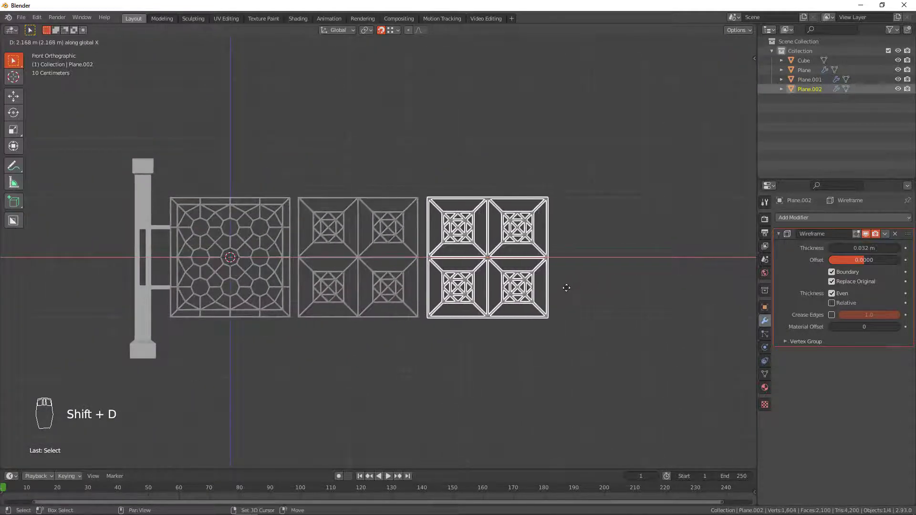
left_click(550, 292)
Edit the third panel's mesh and strip its copied pattern back to one square face with Limited Dissolve
scroll(554, 346, "up", 3)
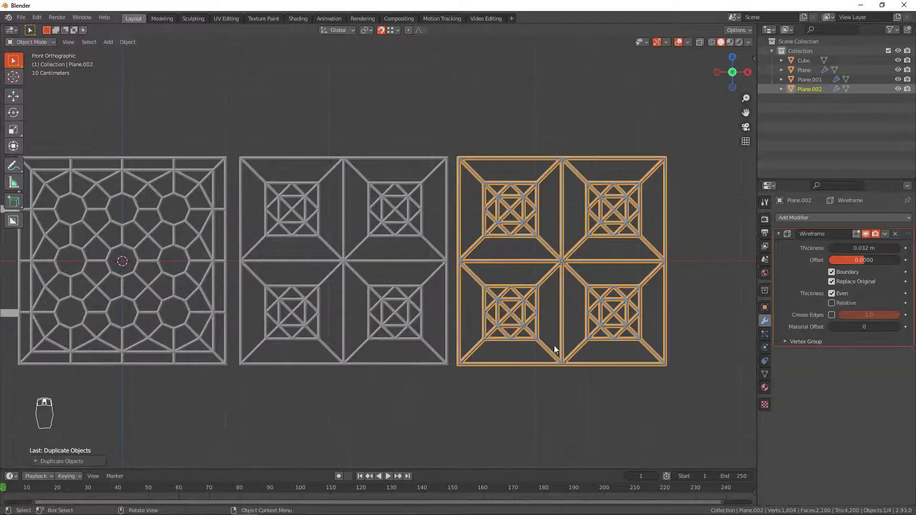
left_click(587, 408)
middle_click_drag(586, 314, 520, 327, "shift")
left_click(495, 285)
key("Tab")
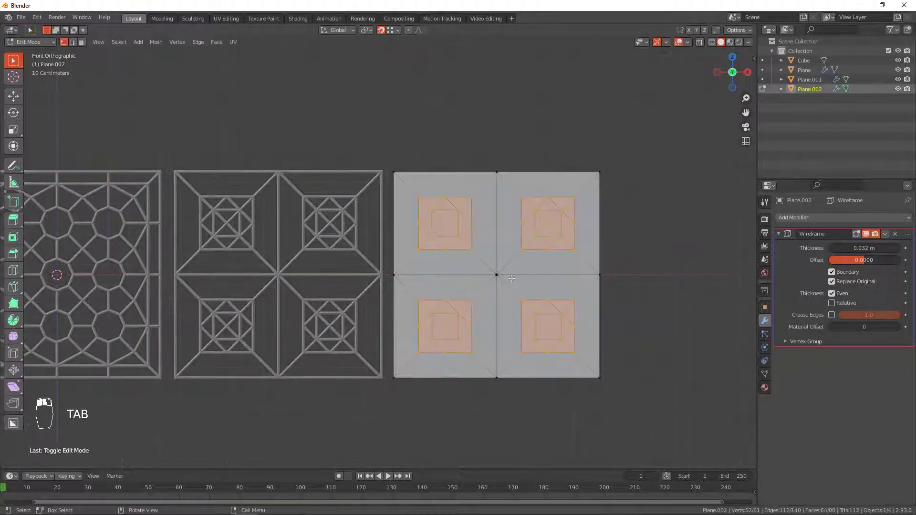
key("a")
key("a")
key("x")
left_click(580, 251)
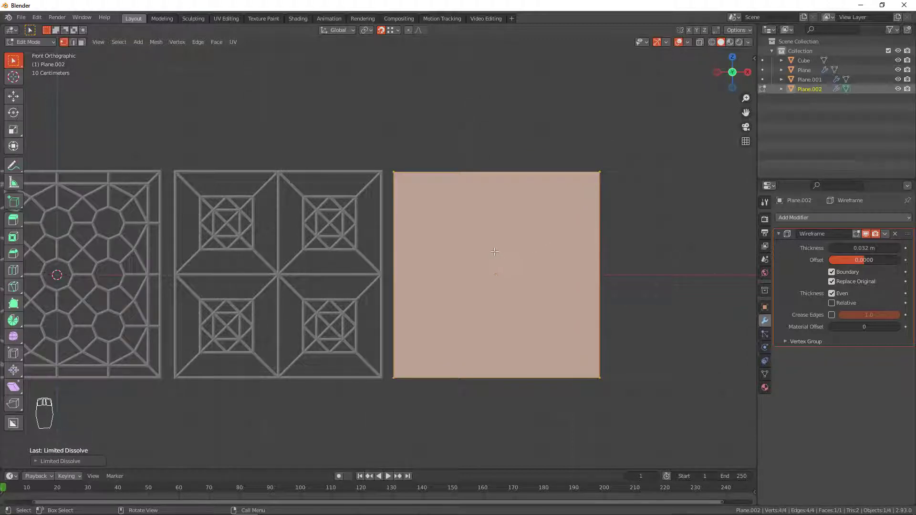
Inset the third panel's square face by a narrow border, then divide it with two vertical and two horizontal loop cuts
key("i")
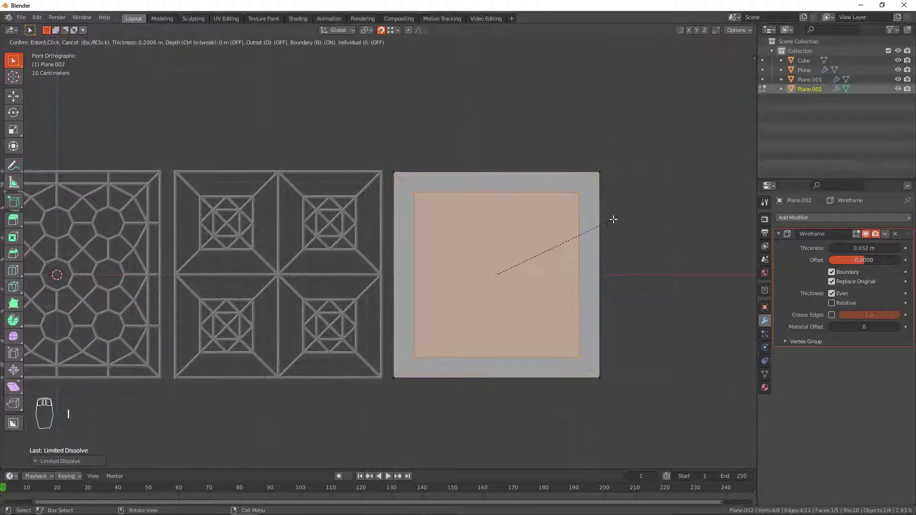
left_click(622, 218)
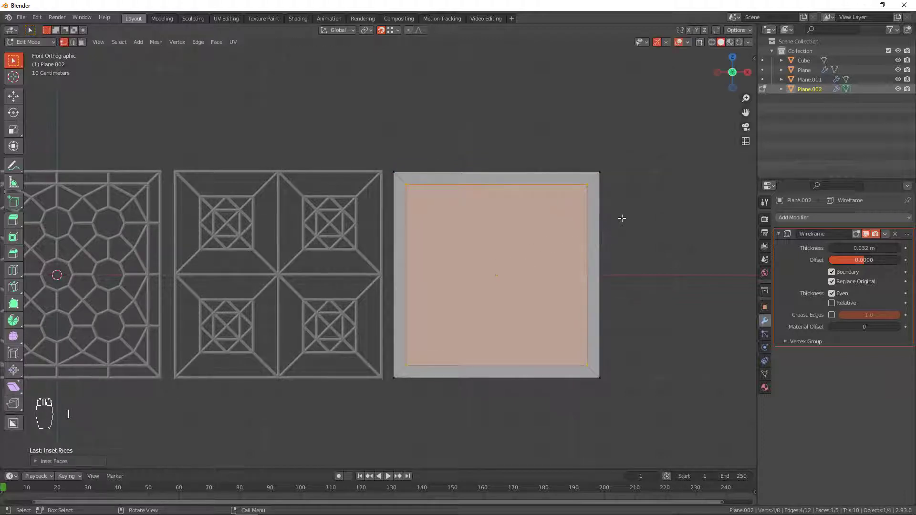
key("ctrl+r")
scroll(542, 252, "up", 1)
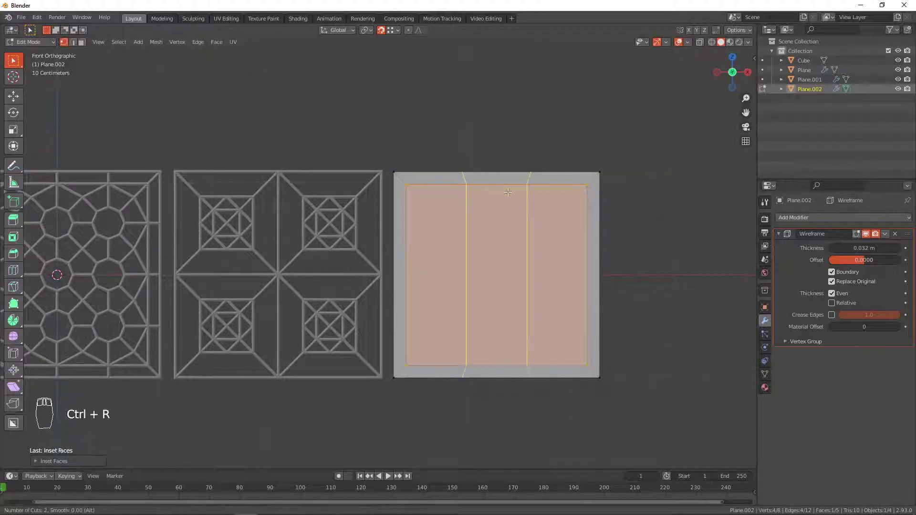
left_click(542, 252)
right_click(542, 251)
key("ctrl+r")
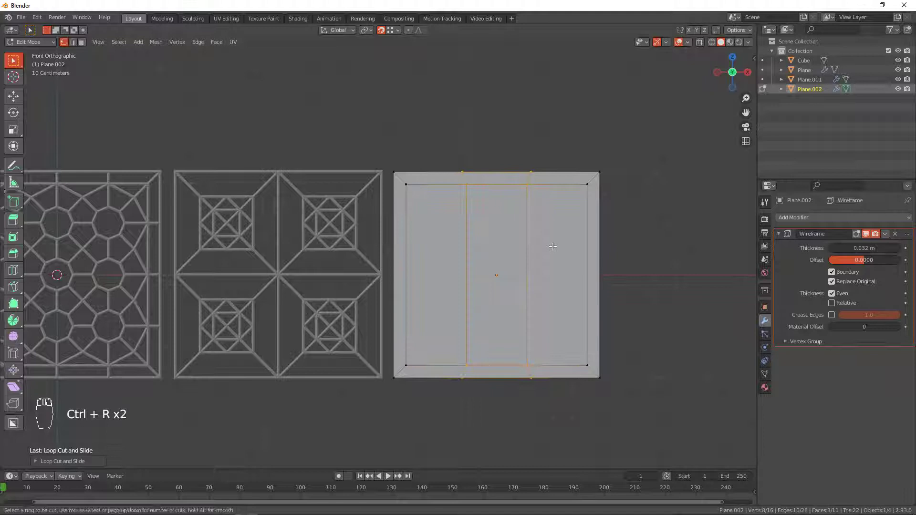
scroll(526, 265, "up", 1)
left_click(526, 265)
right_click(527, 264)
Select the nine faces inside the third panel's border and apply Poke Faces to them
key("3")
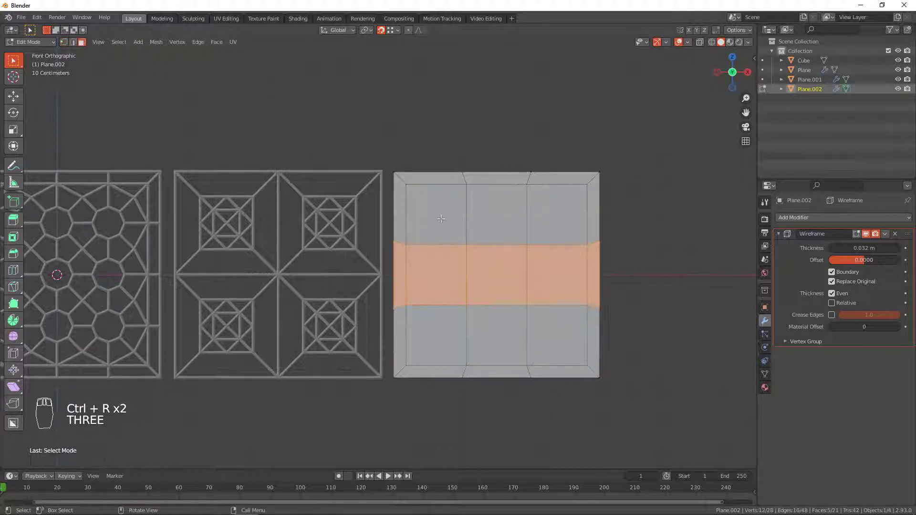
left_click_drag(441, 219, 550, 329)
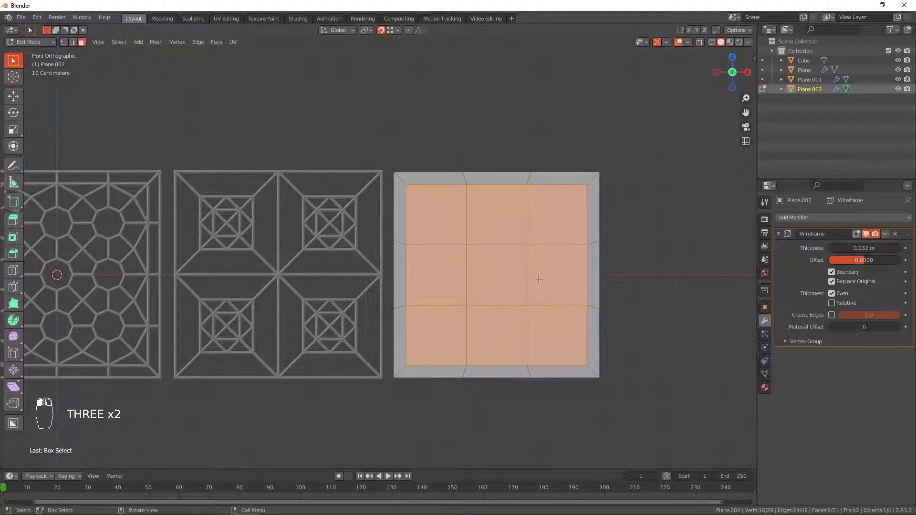
right_click(517, 236)
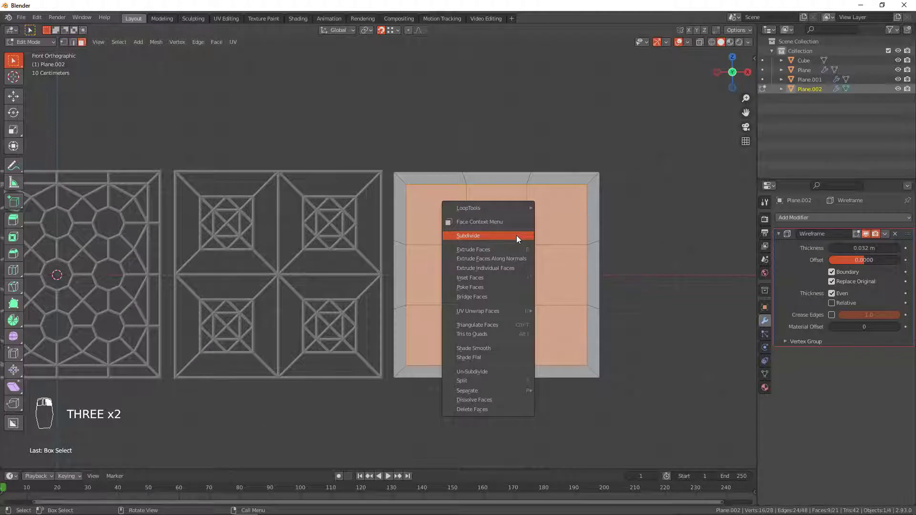
left_click(483, 287)
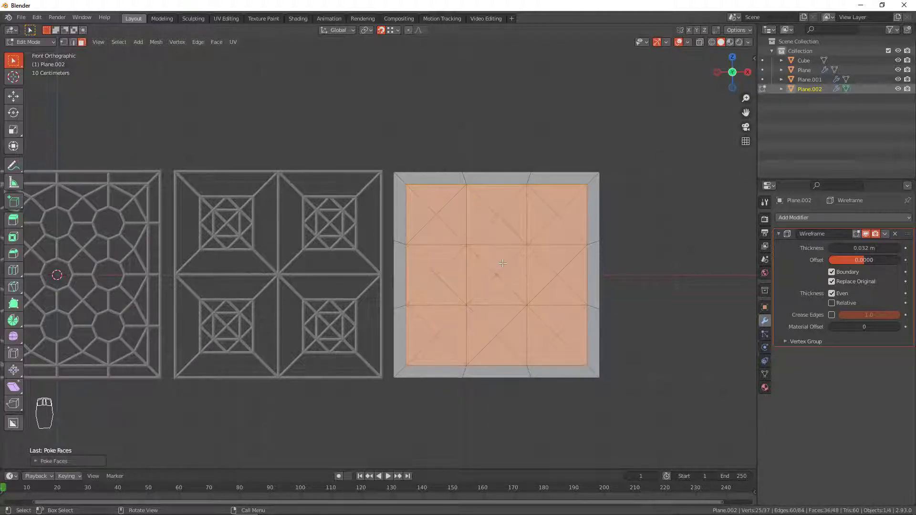
Convert the poked faces with Tris to Quads and apply Poke Faces to the result again
right_click(517, 240)
left_click(484, 283)
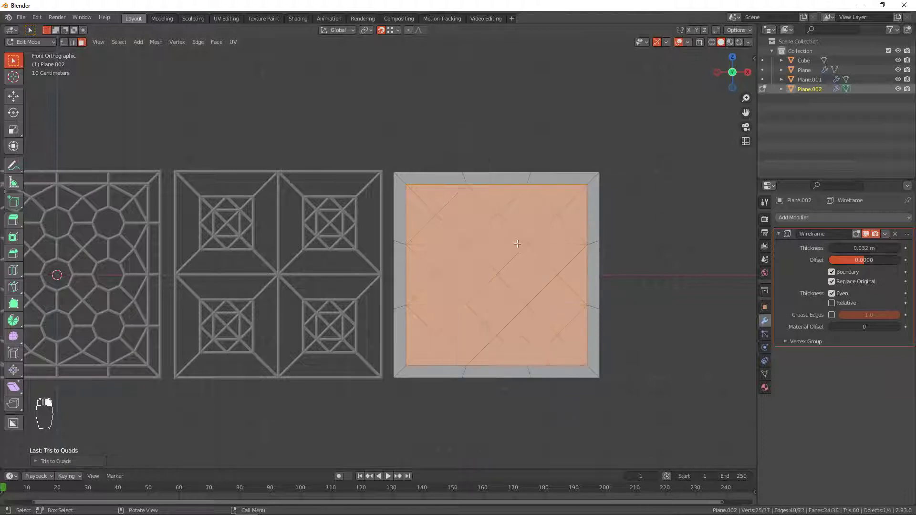
right_click(514, 243)
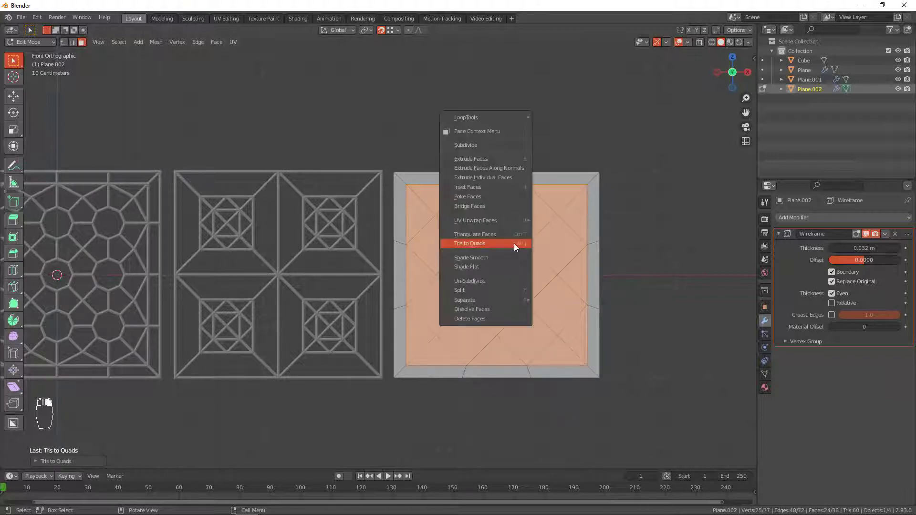
left_click(492, 200)
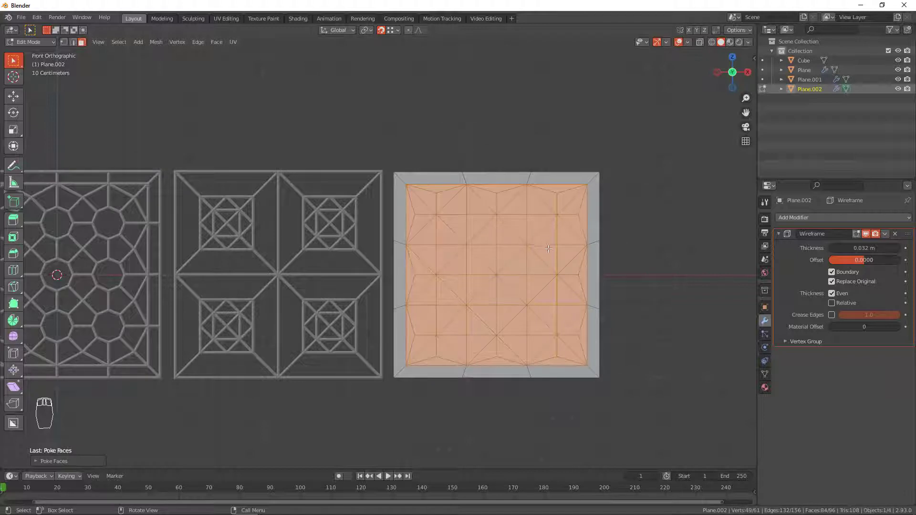
In wireframe shading, select all vertices strictly inside the third panel's inner border and scale them slightly inward
key("1")
key("shift+z")
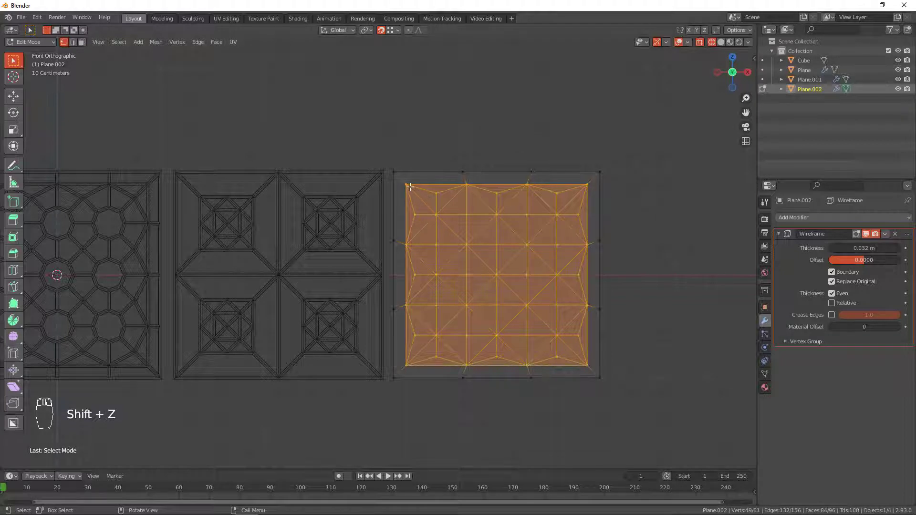
left_click_drag(409, 186, 587, 361)
key("s")
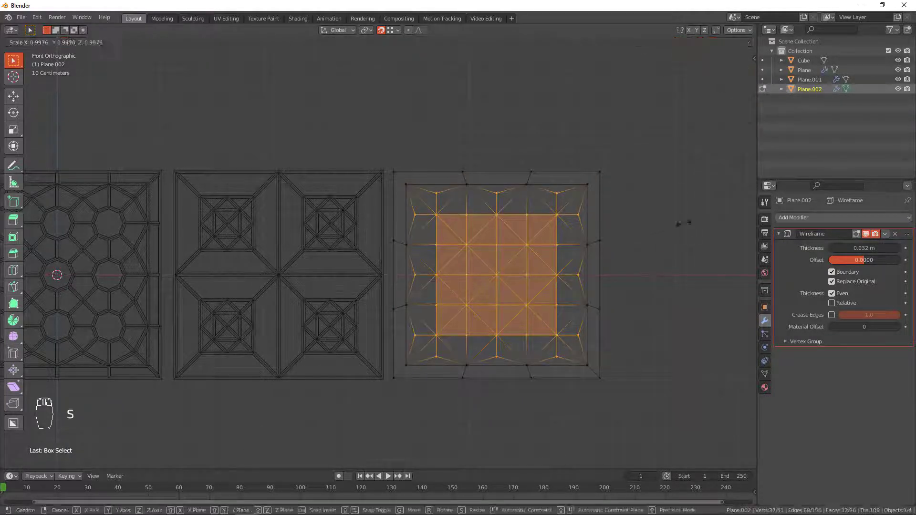
left_click(584, 235)
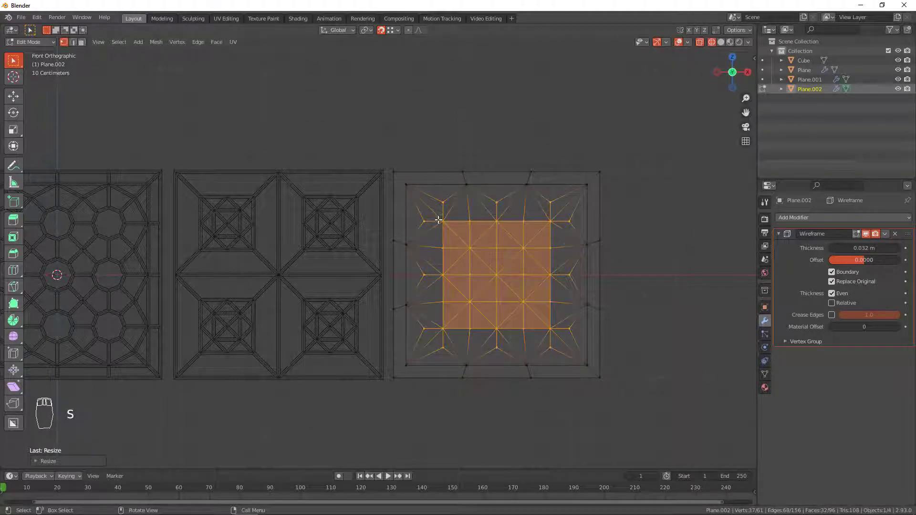
Select only the central square block of the pattern's vertices, scale it down further, and leave mesh editing
left_click_drag(435, 214, 561, 336)
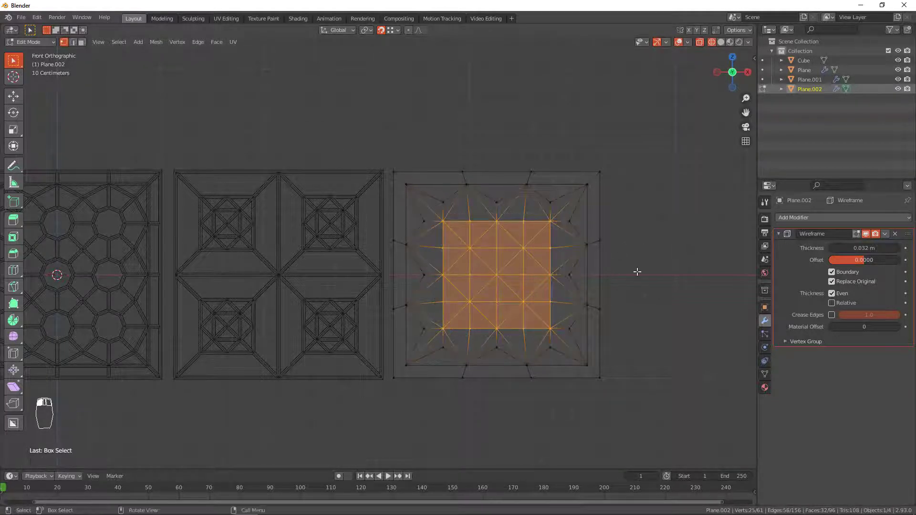
key("s")
left_click(646, 249)
key("Tab")
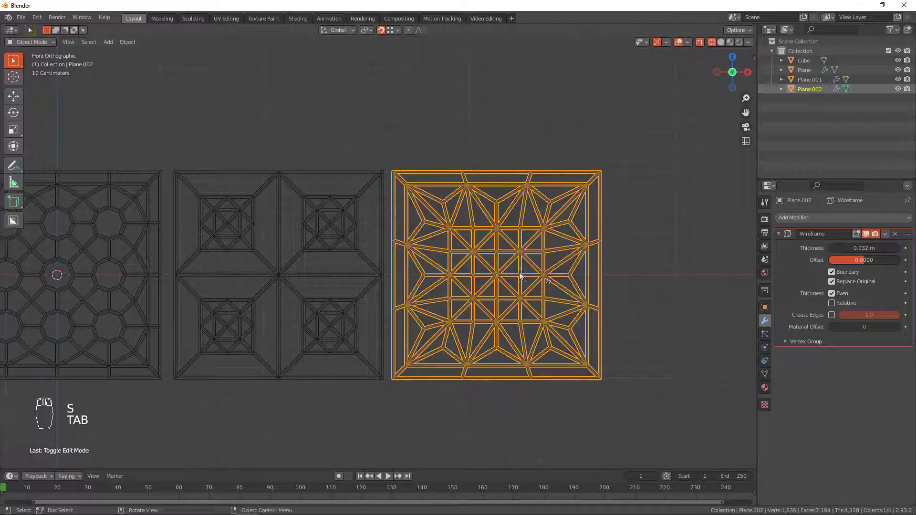
Vertex-bevel the third panel's centre vertex into a small octagon and return to Object Mode
key("Tab")
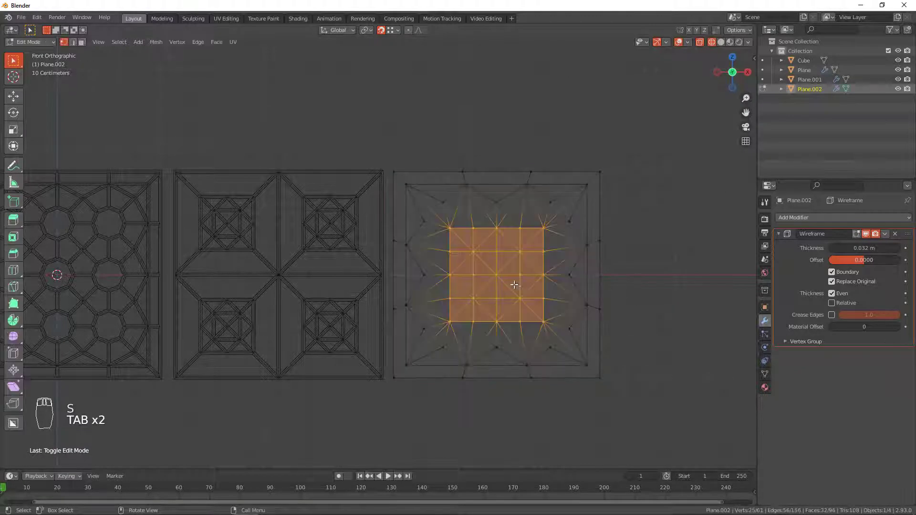
left_click(497, 277)
scroll(501, 281, "up", 2)
key("ctrl+shift+b")
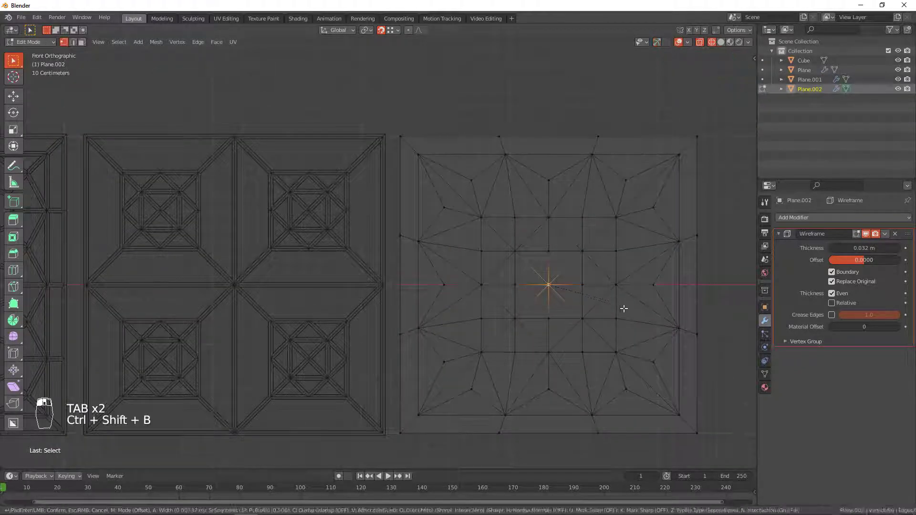
left_click(628, 310)
key("Tab")
Return the viewport to solid shading and examine the three panels beside the pillar at an angle and from the front
scroll(610, 301, "down", 5)
key("z")
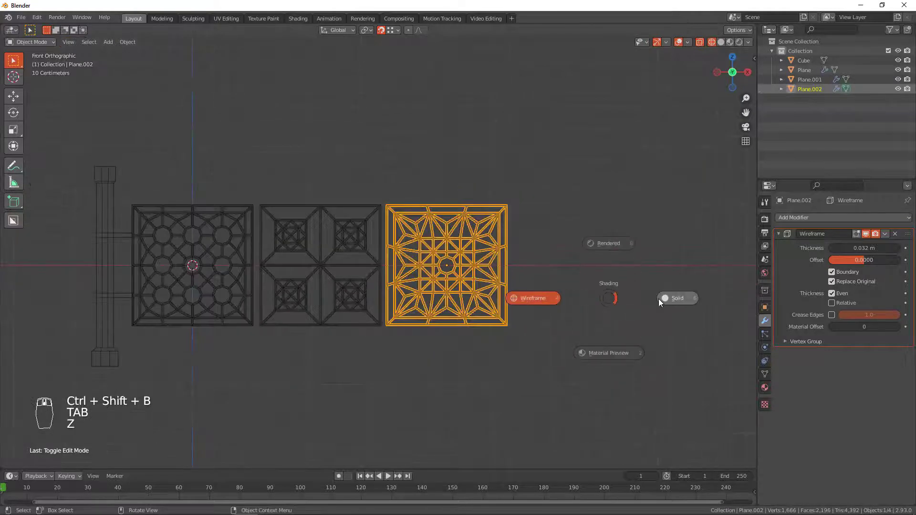
left_click(660, 298)
left_click(550, 305)
mouse_move(551, 304)
middle_mouse_down()
mouse_move(531, 302)
mouse_move(539, 330)
mouse_move(563, 342)
middle_mouse_up()
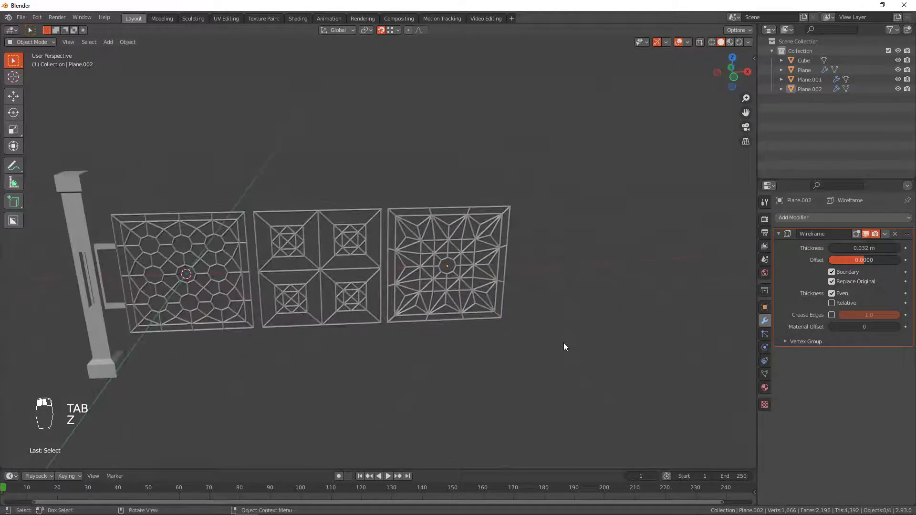
key("KP_1")
left_click(436, 241)
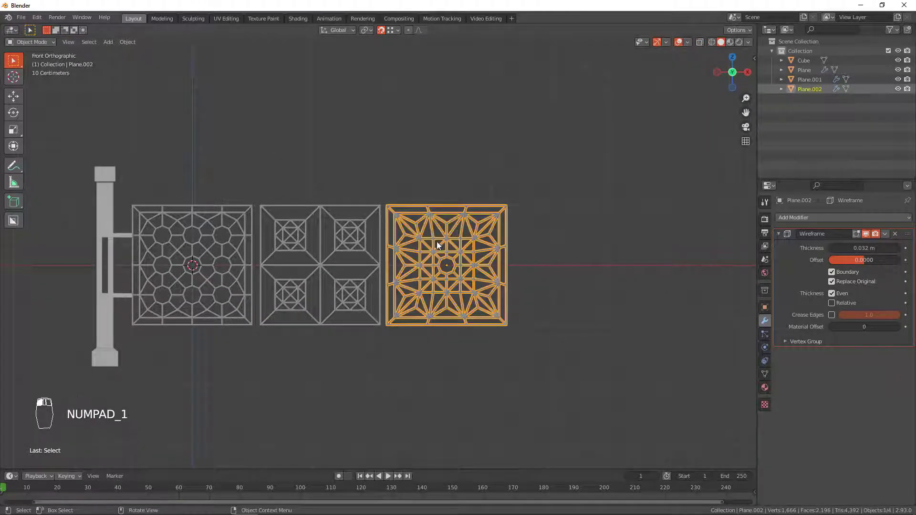
left_click(500, 407)
middle_click_drag(382, 351, 402, 358, "shift")
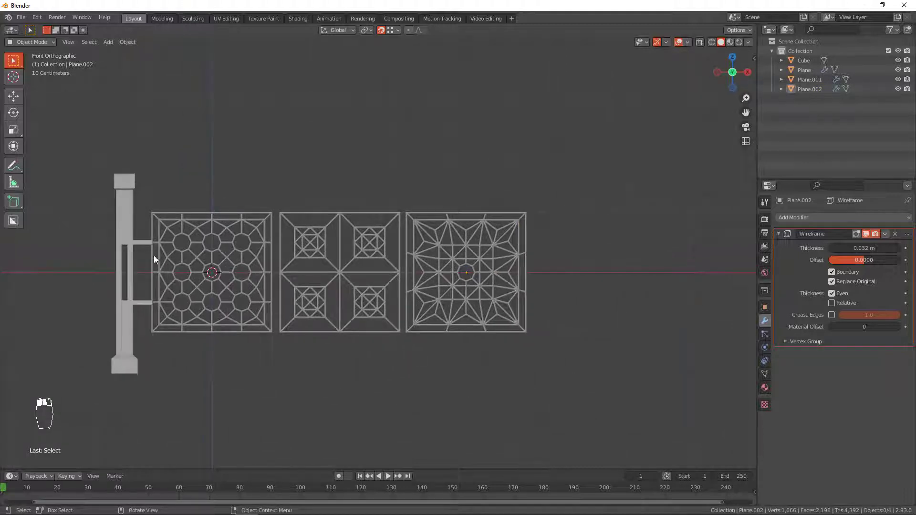
Duplicate the slotted pillar with its bars and place the copy along X beyond the third panel
left_click(128, 240)
middle_click_drag(190, 246, 187, 245, "shift")
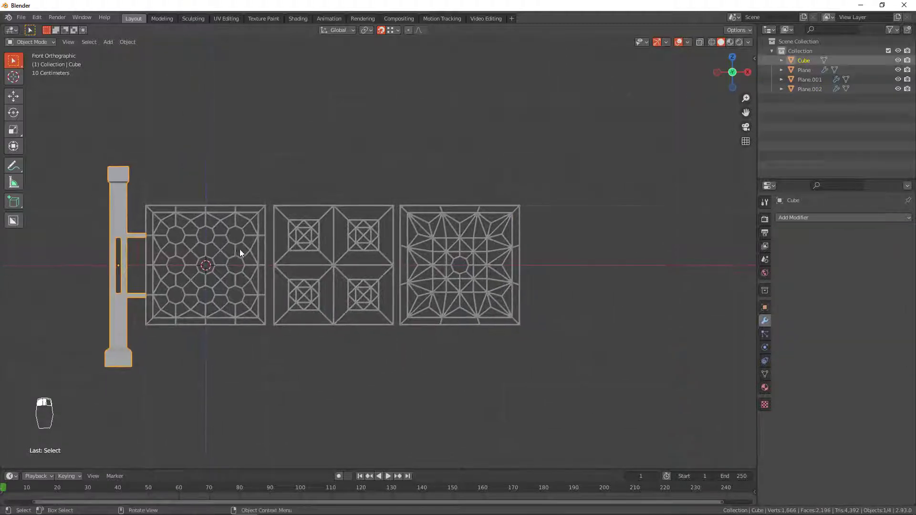
key("shift+d")
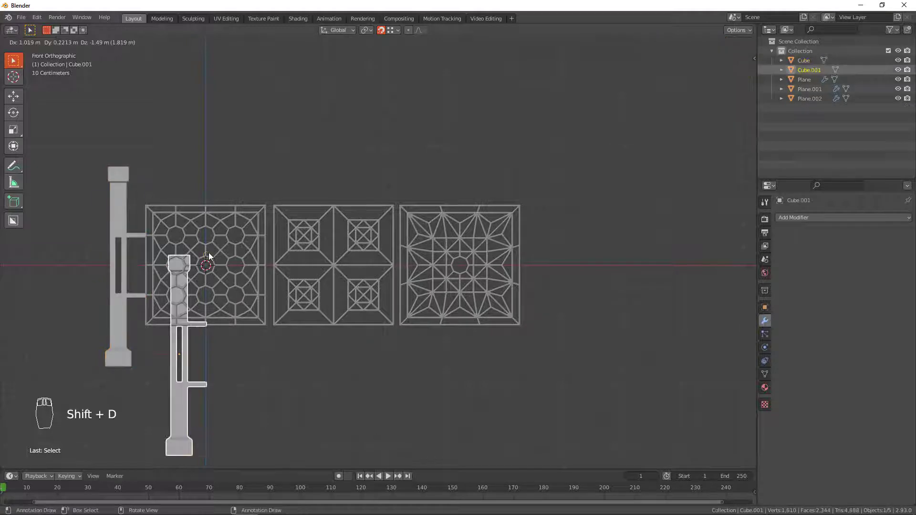
key("x")
left_click(640, 222)
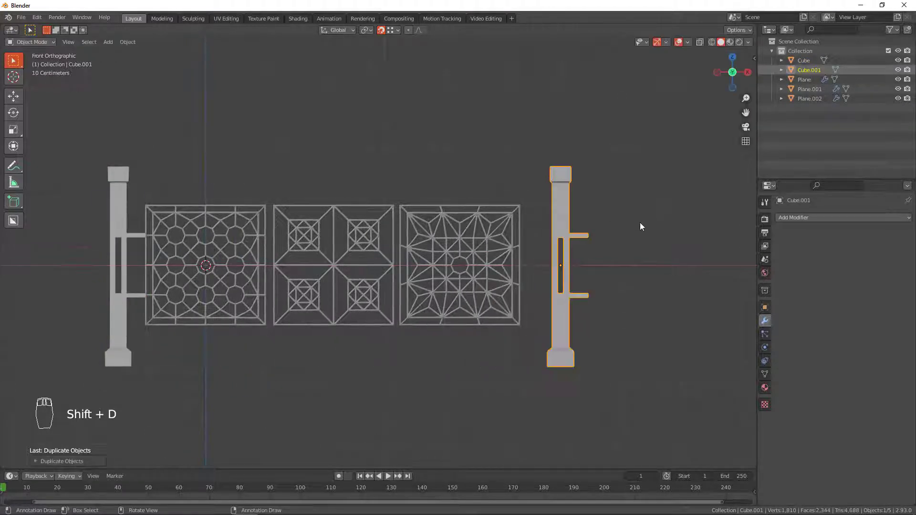
Rotate the pillar copy 180° about Z and move it along X until its bars meet the third panel's outer edge
type("r180")
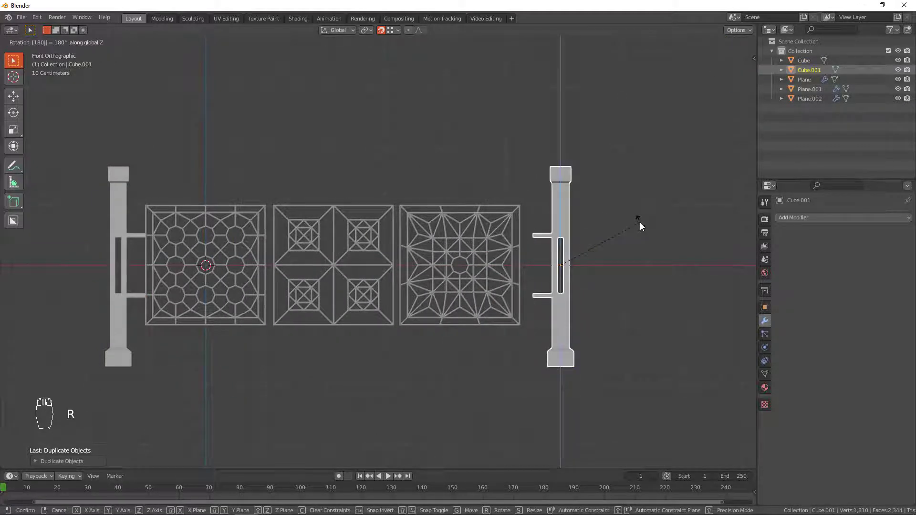
key("Return")
key("g")
key("x")
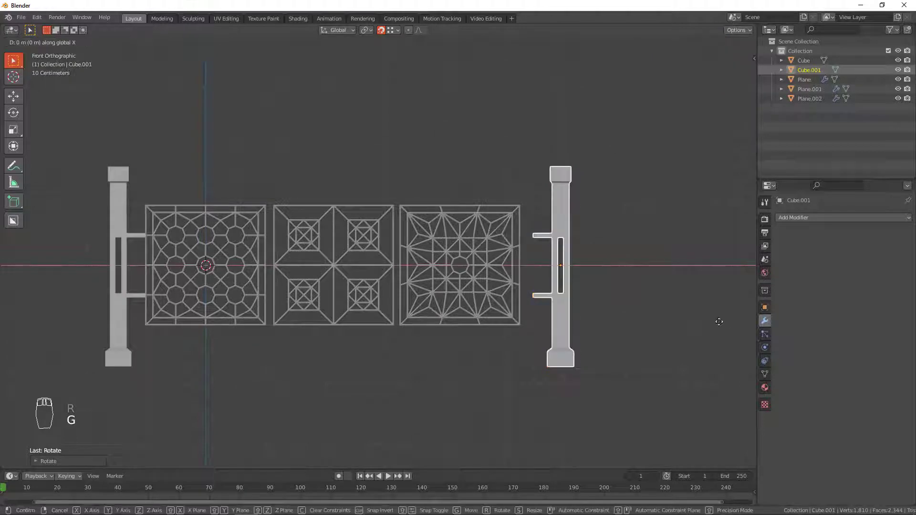
left_click(646, 323)
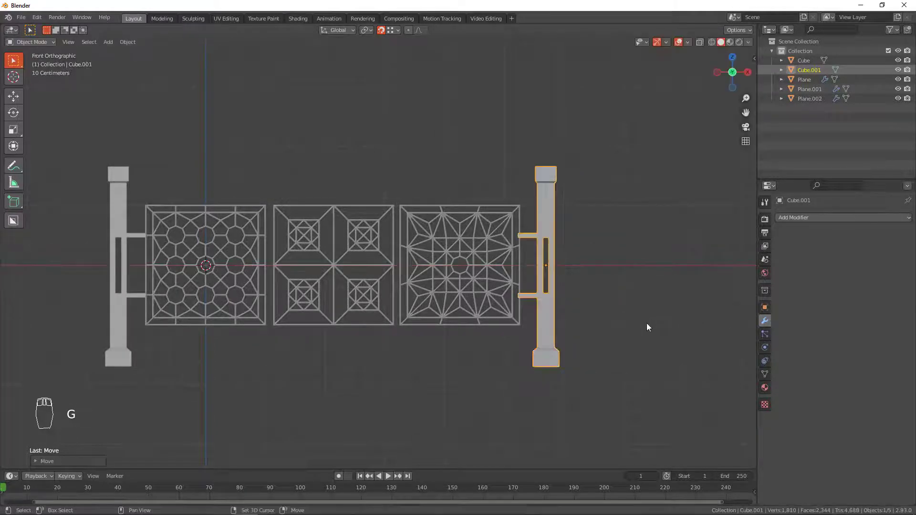
Examine the joint between the second pillar's bars and the third panel, and review the whole fence from several angles
scroll(634, 305, "up", 7)
left_click(610, 221)
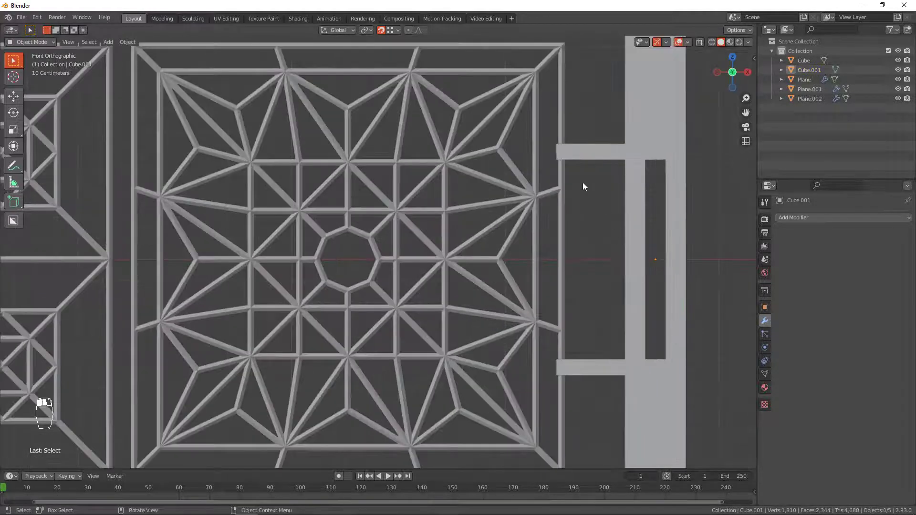
scroll(450, 257, "down", 6)
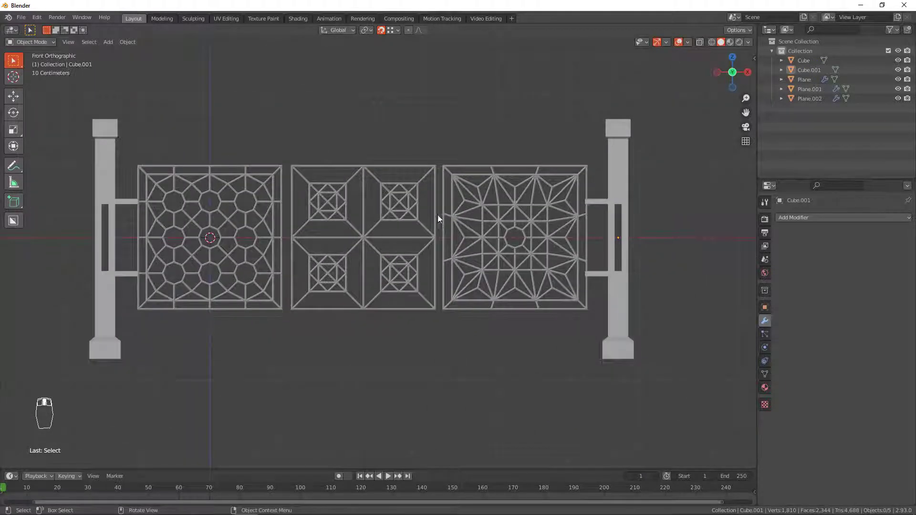
scroll(444, 280, "down", 3)
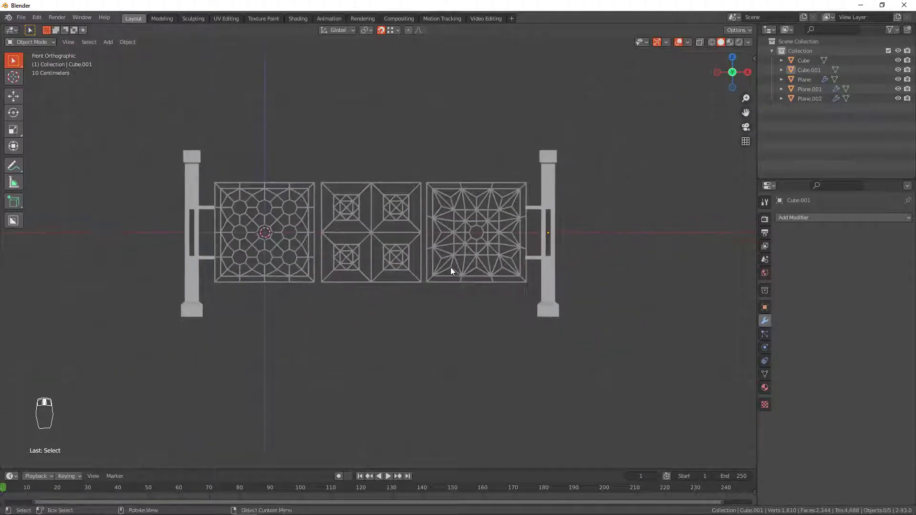
middle_click_drag(488, 261, 440, 256)
scroll(422, 252, "up", 3)
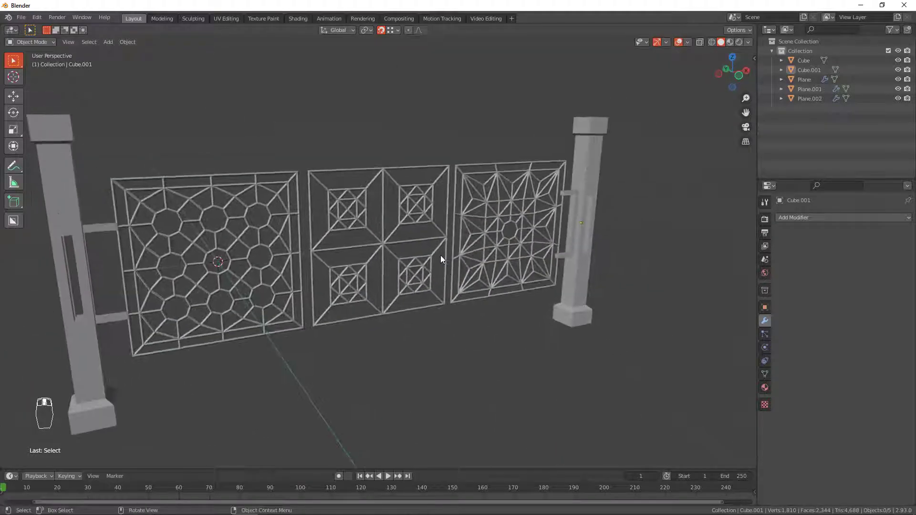
middle_click_drag(391, 233, 377, 268)
key("KP_1")
scroll(377, 268, "up", 3)
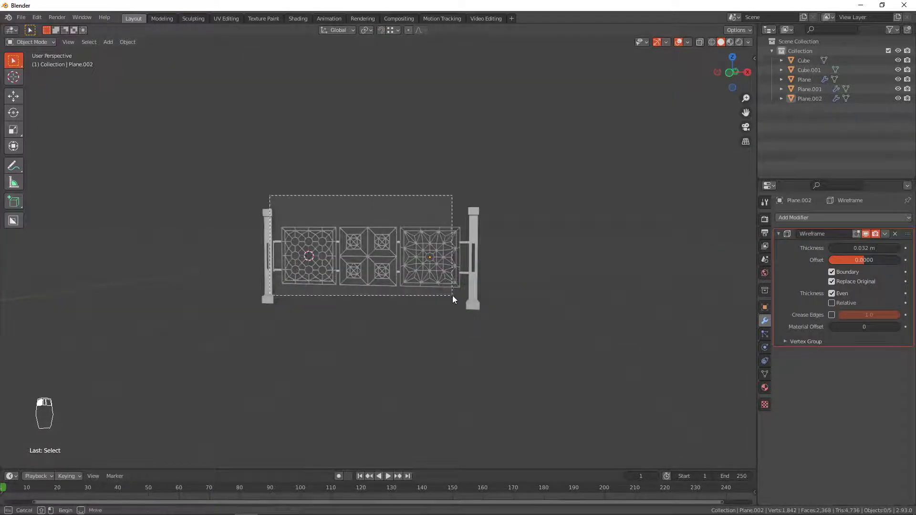
Select all five fence objects and move them into a new collection named GeometricPatternFence
left_click(465, 284)
left_click_drag(253, 198, 507, 313, "shift")
scroll(501, 306, "up", 2)
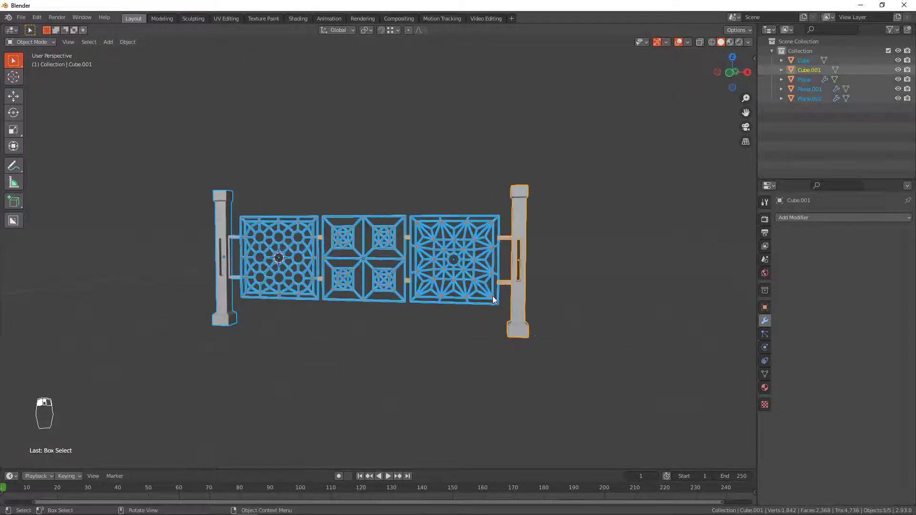
key("m")
left_click(497, 293)
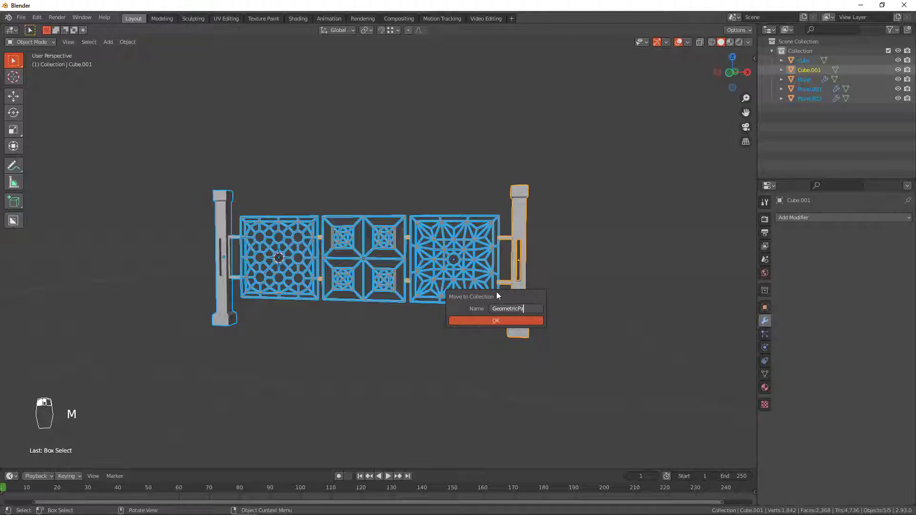
type("PatternFence")
key("Return")
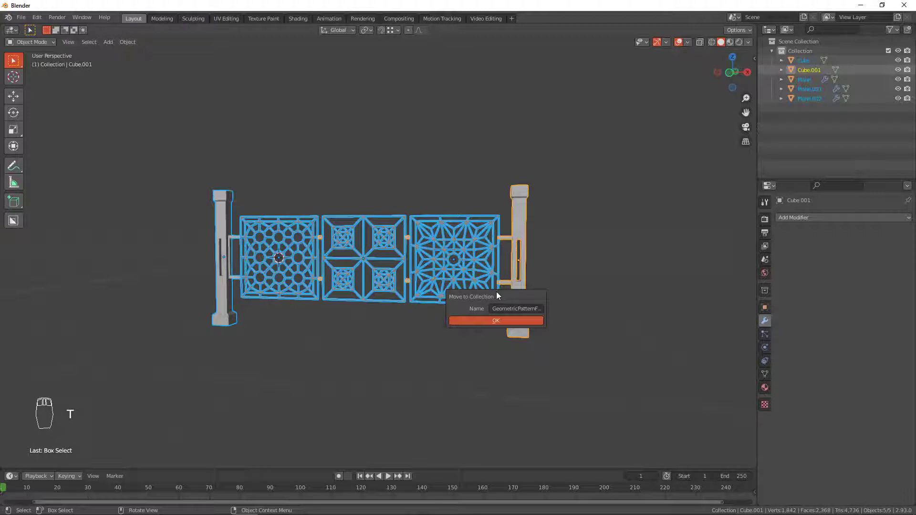
left_click(494, 320)
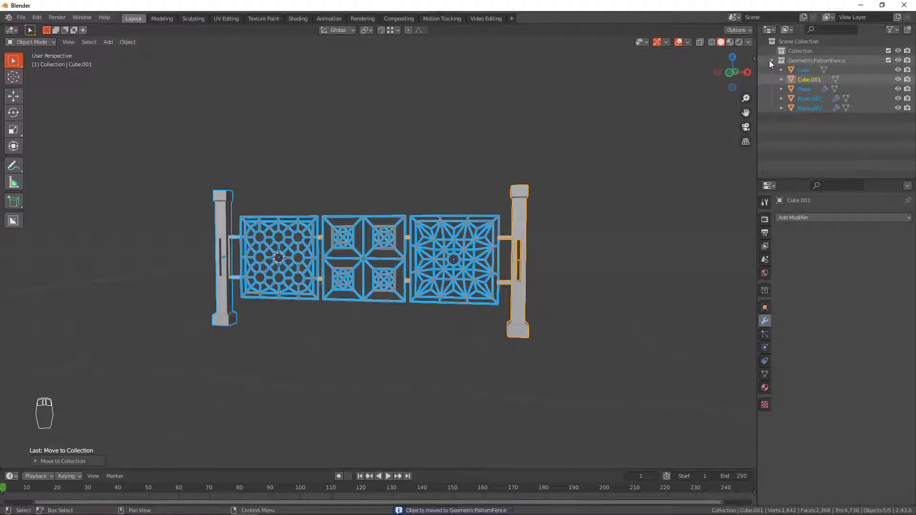
Collapse the GeometricPatternFence collection and exclude it from the view layer
left_click(772, 60)
left_click(888, 60)
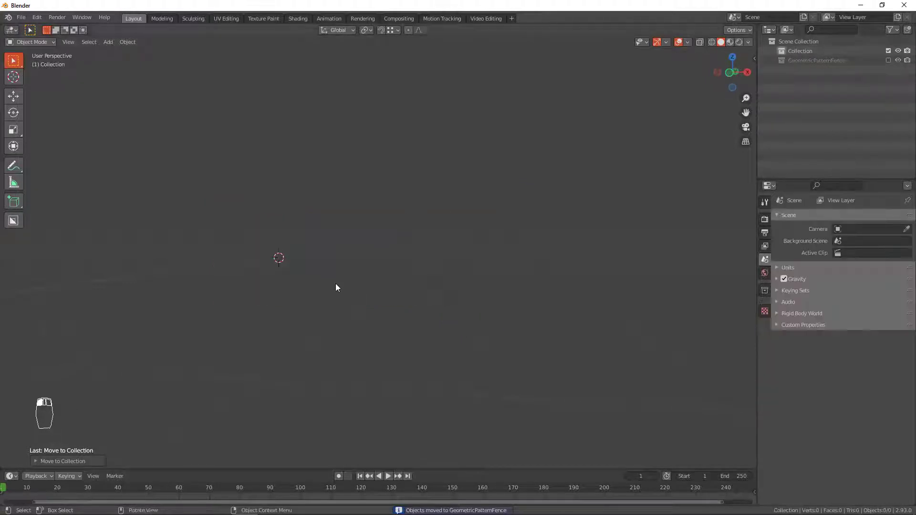
middle_click_drag(336, 284, 351, 279)
key("KP_7")
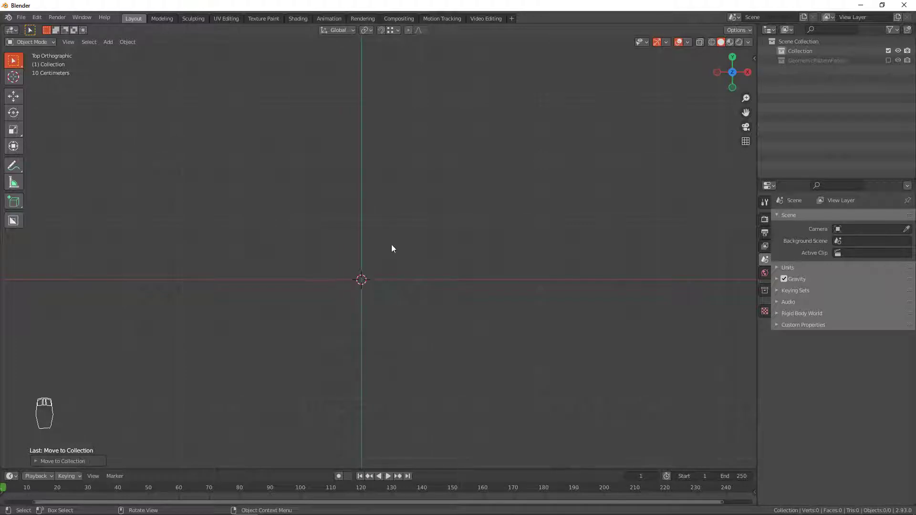
Switch to File Explorer, open the StairColumn folder and examine the carved wooden newel post photo up close
key("alt+Tab")
key("alt+Tab")
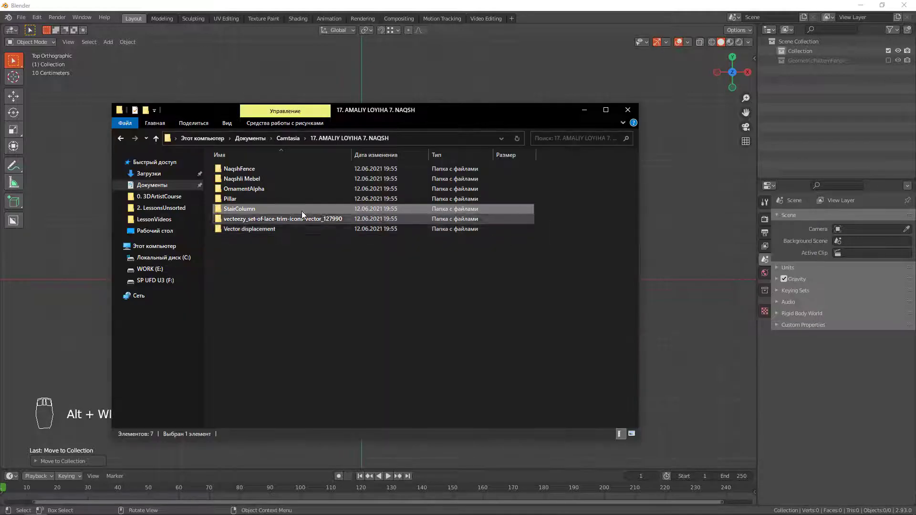
double_click(302, 210)
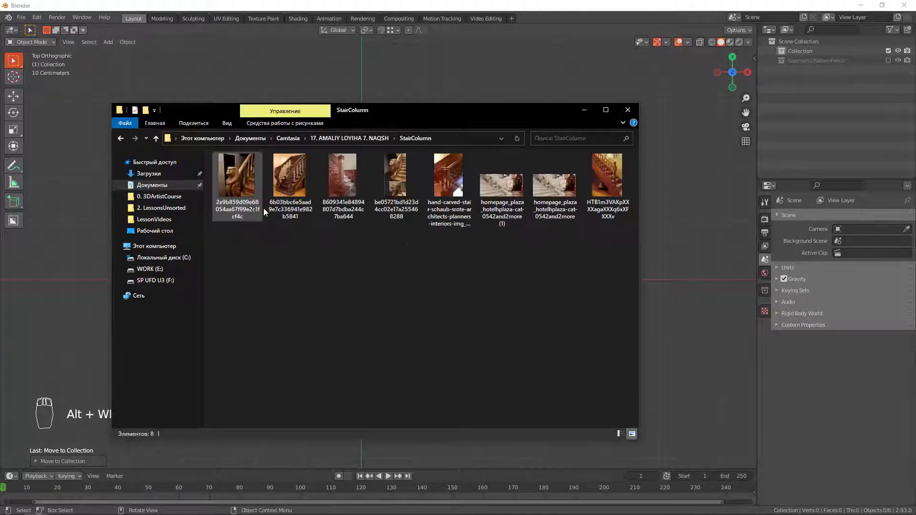
double_click(342, 168)
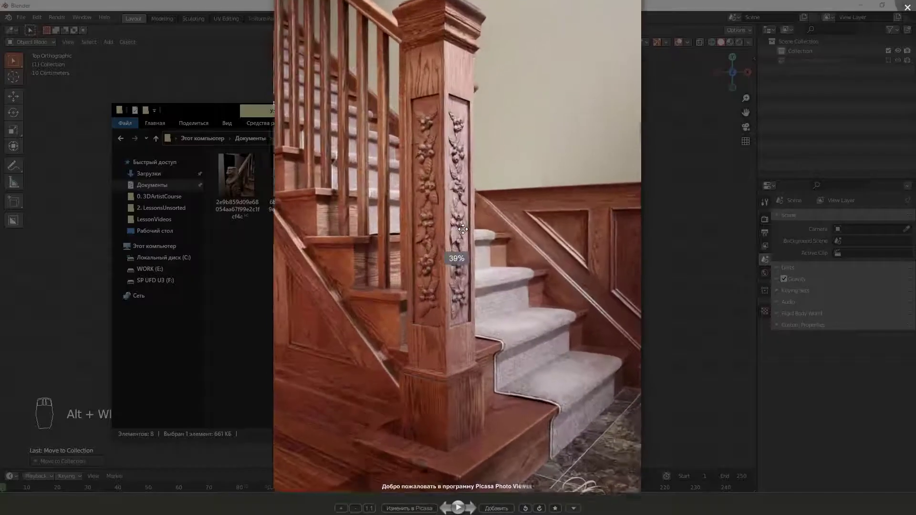
scroll(463, 229, "up", 2)
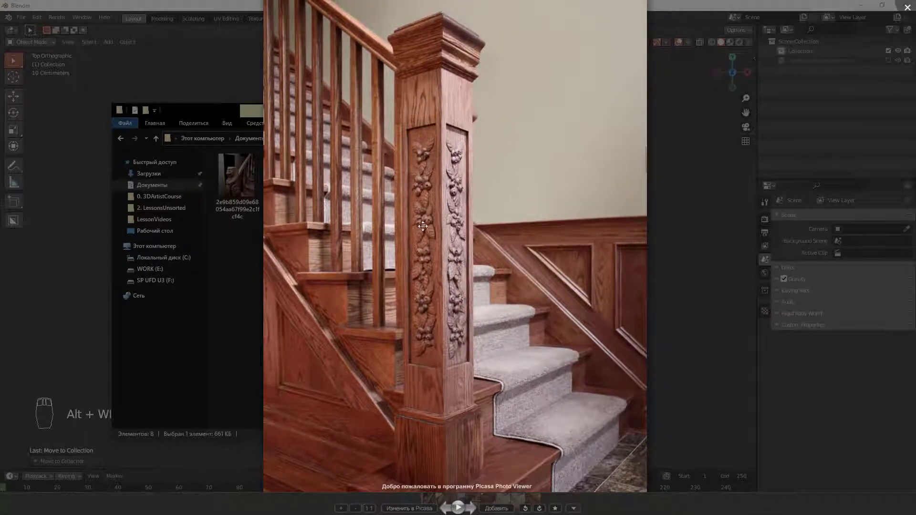
scroll(453, 245, "up", 3)
scroll(454, 245, "down", 5)
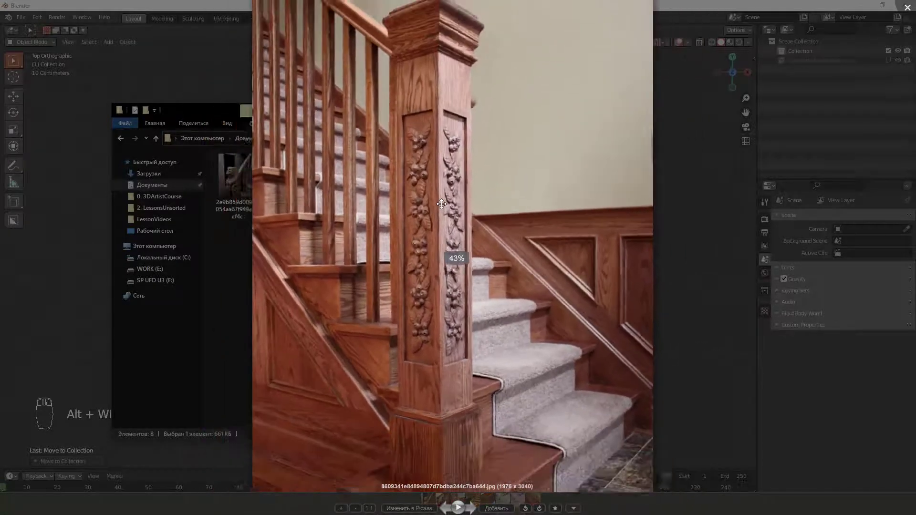
left_click(305, 211)
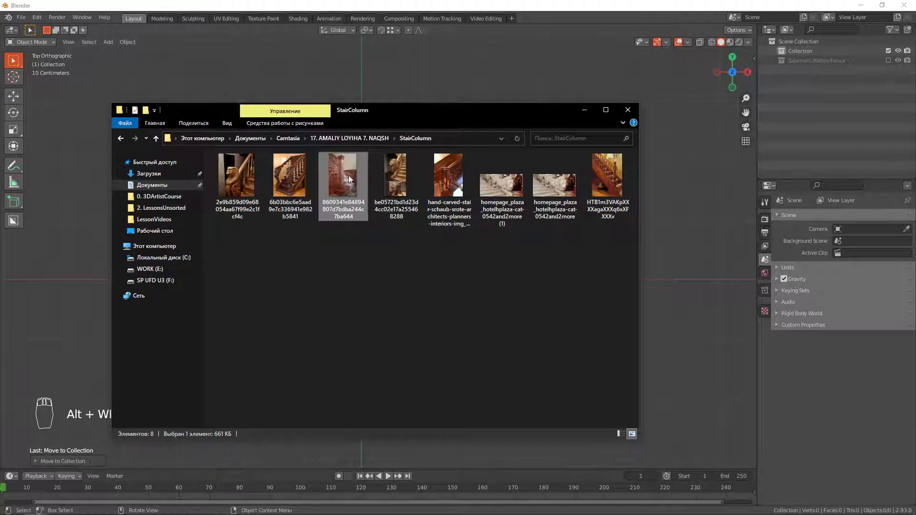
Reopen the newel post photo in Windows Photo Viewer and study the column's base, shaft and cap proportions
right_click(349, 178)
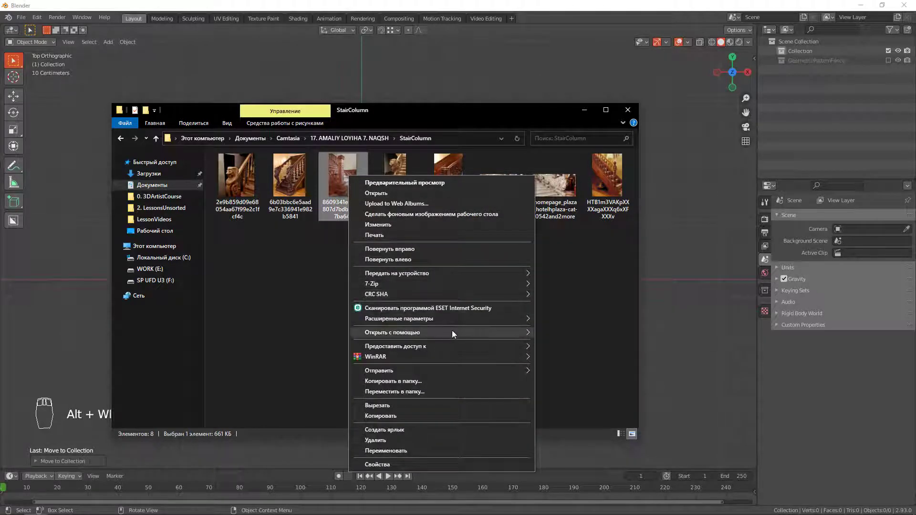
mouse_move(453, 332)
left_click(565, 374)
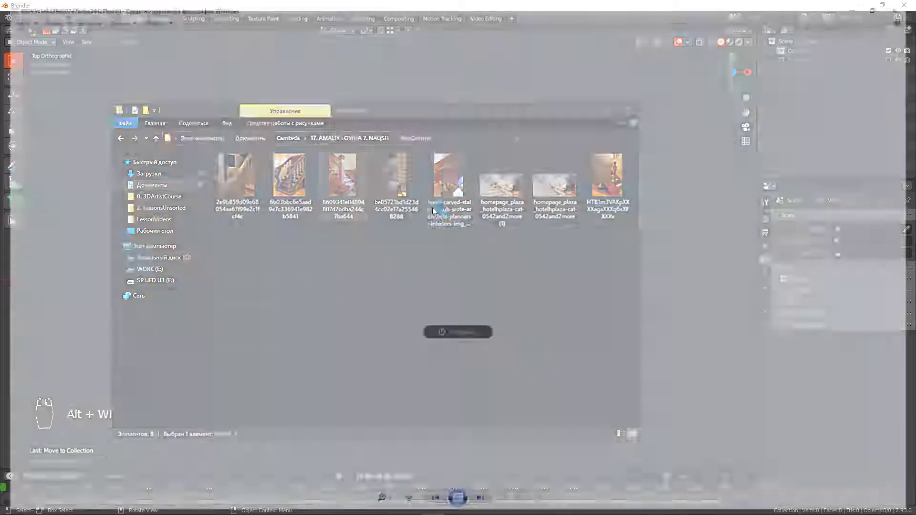
scroll(465, 195, "up", 4)
scroll(459, 193, "down", 4)
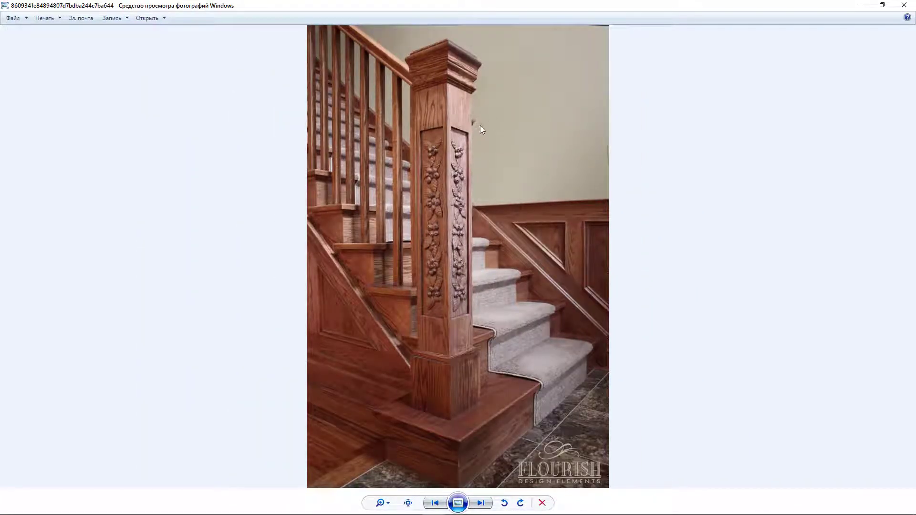
scroll(480, 125, "up", 2)
scroll(488, 210, "down", 2)
key("alt+Tab")
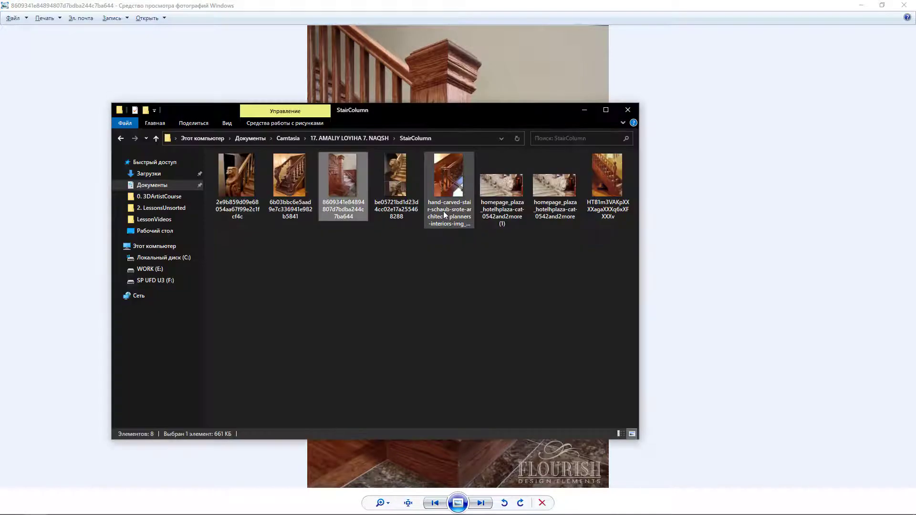
key("alt+Tab")
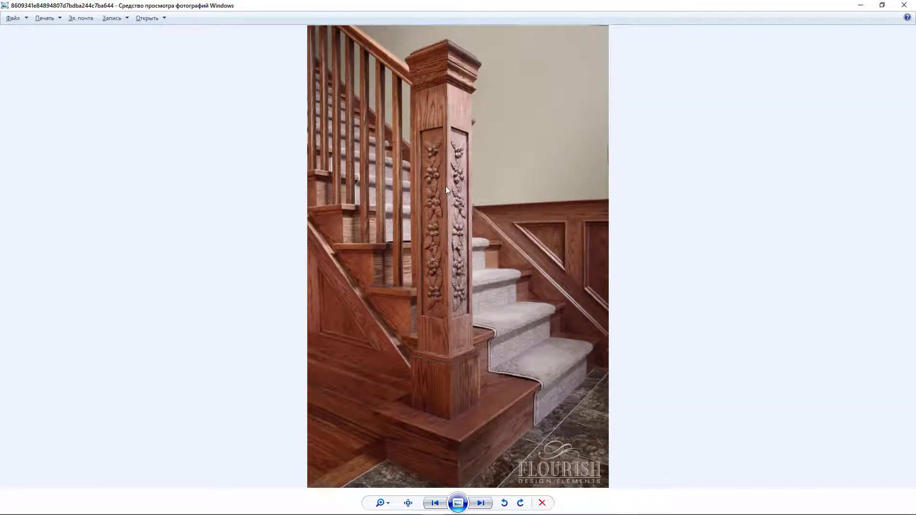
key("alt+Tab")
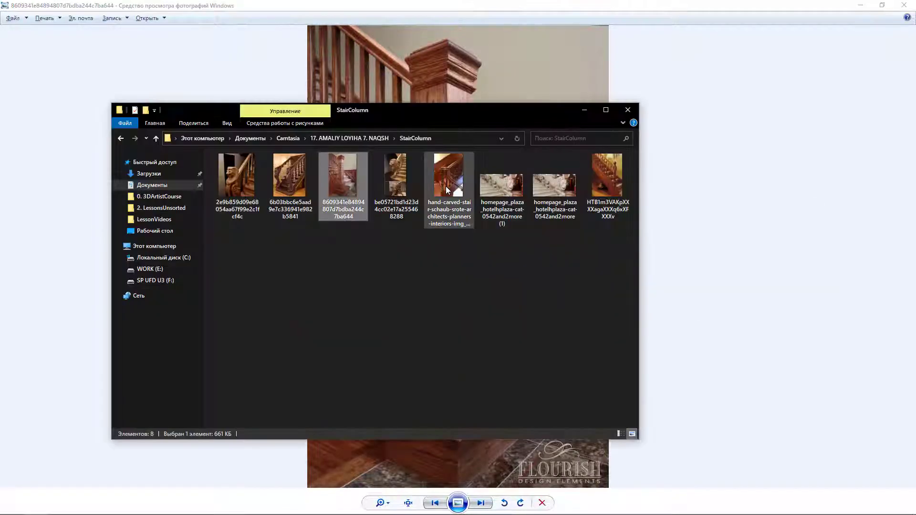
In Blender, scale the cube's mesh to about one third in X and Y and raise it 1 m along Z
key("KP_1")
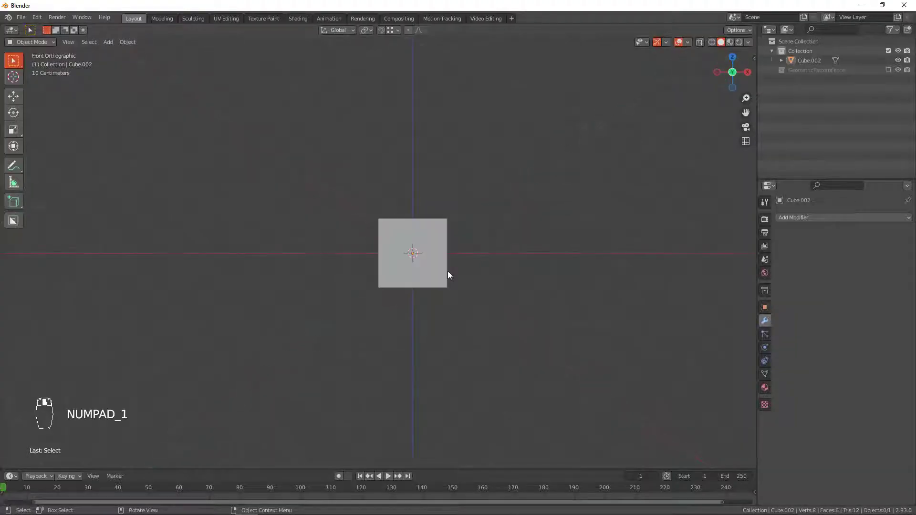
scroll(448, 271, "up", 3)
middle_click_drag(480, 285, 454, 279, "shift")
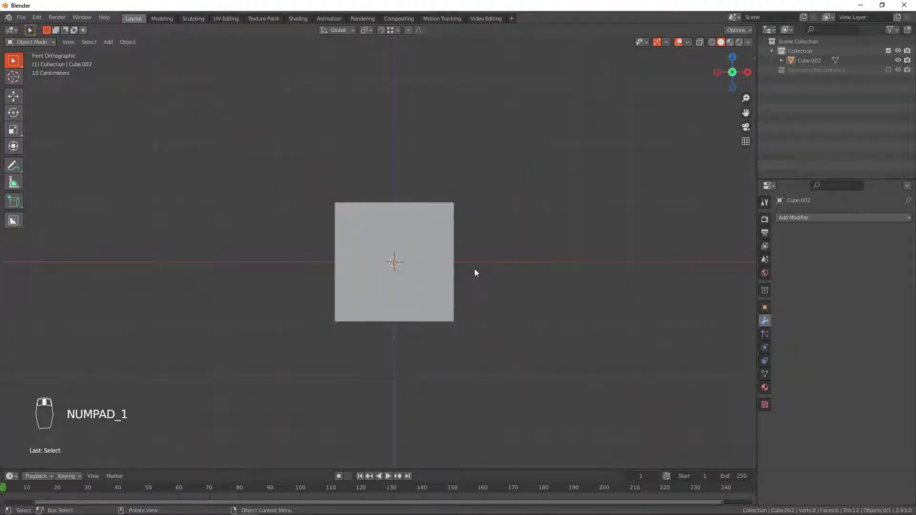
key("Tab")
key("s")
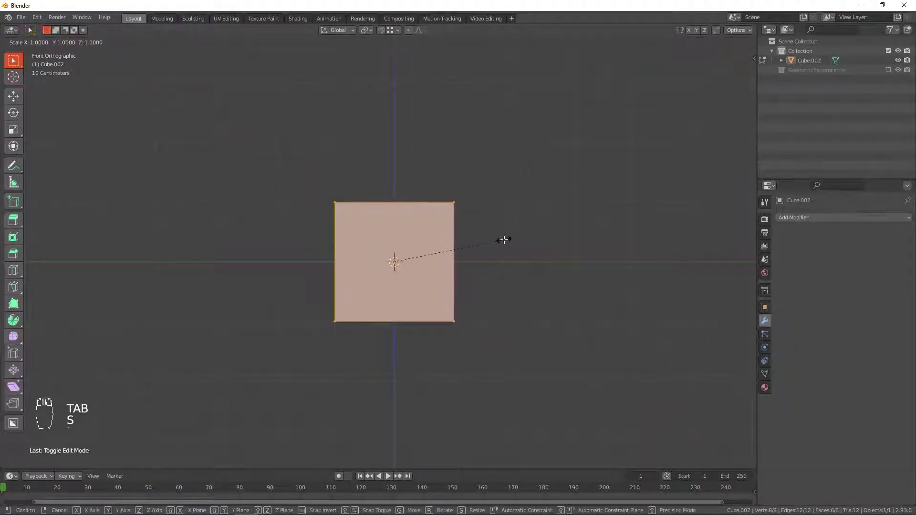
key("shift+z")
left_click(424, 258)
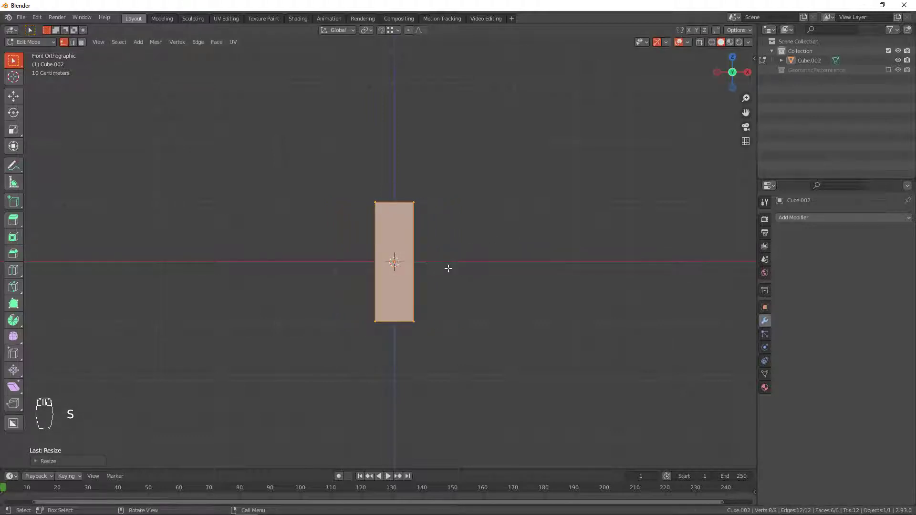
type("gz1")
key("Return")
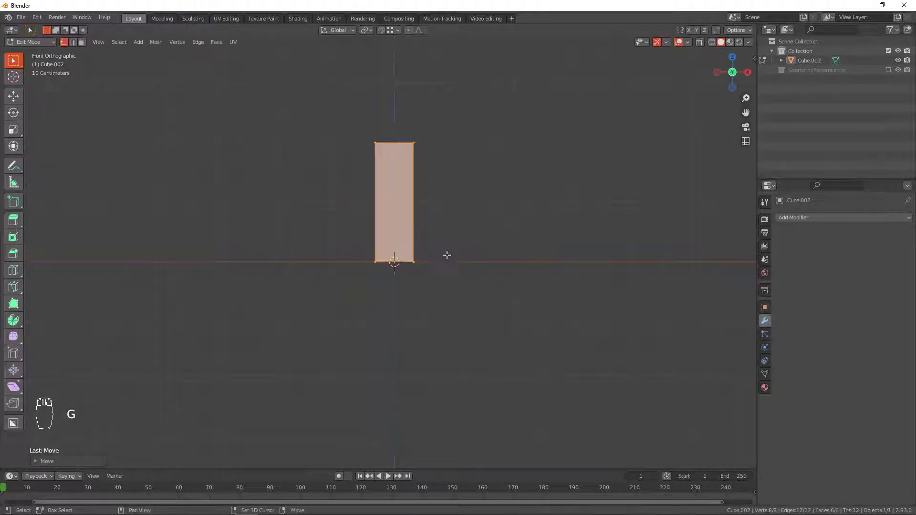
Lower the block's top vertices along Z in wireframe view until it is only slightly taller than wide
middle_click_drag(444, 182, 440, 252, "shift")
key("shift+z")
left_click_drag(347, 184, 459, 227)
key("g")
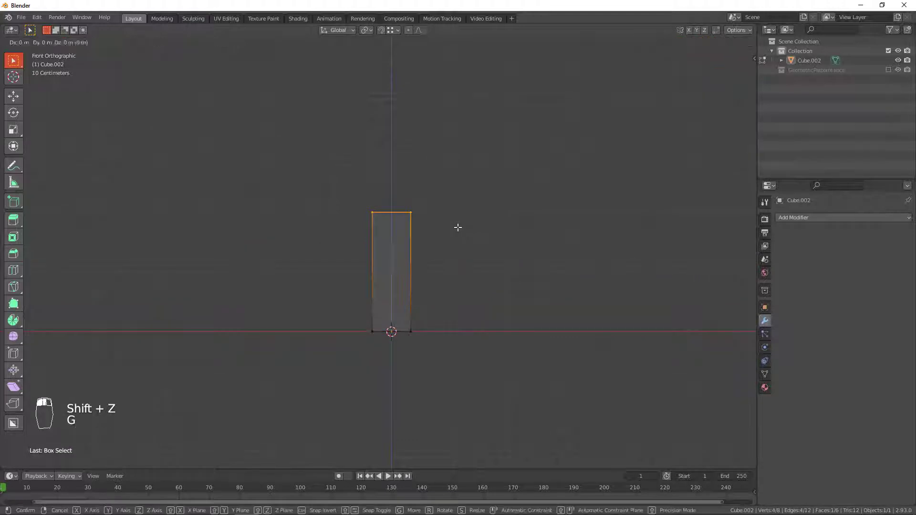
key("z")
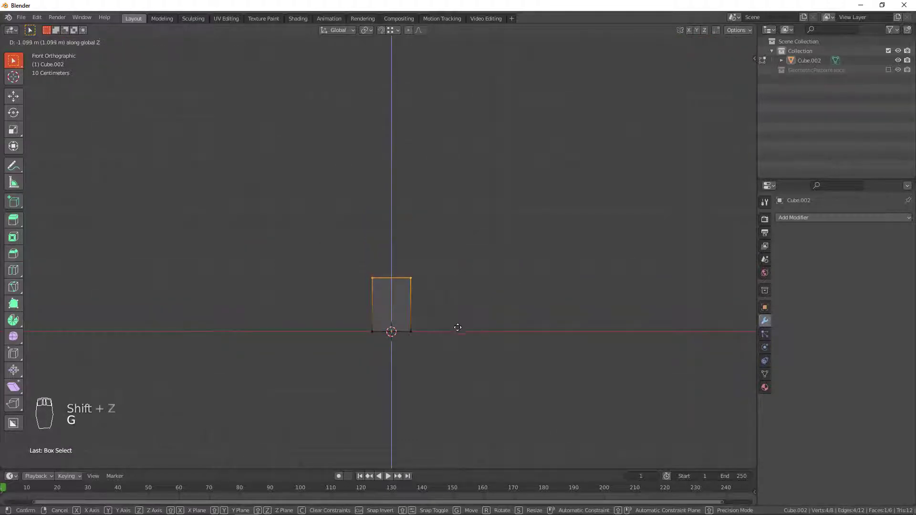
left_click(459, 385)
scroll(432, 332, "up", 3)
middle_click_drag(458, 283, 444, 247, "shift")
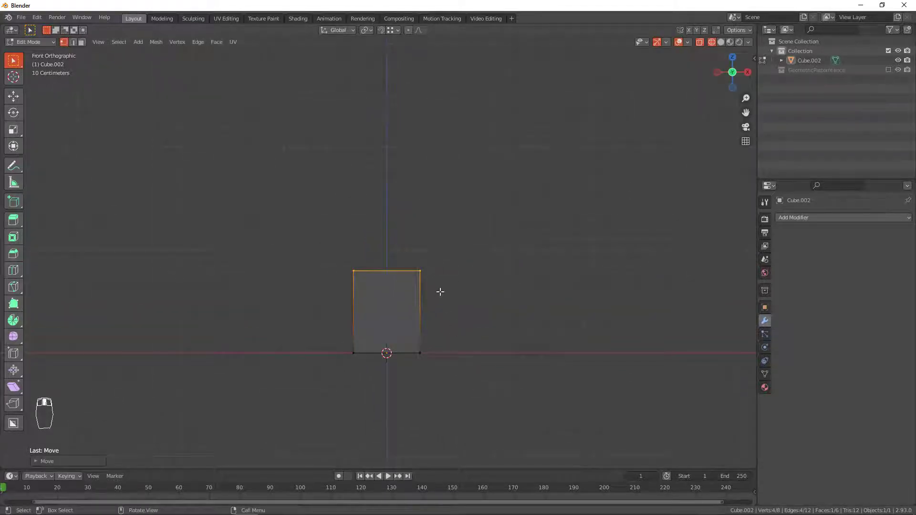
Widen the whole block about 1.2 times in X and Y, and raise its top vertices slightly along Z
key("a")
key("s")
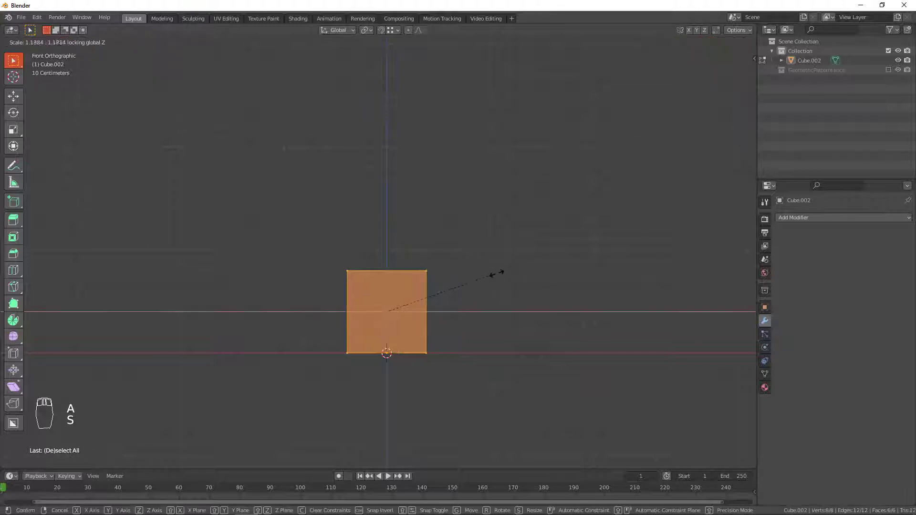
left_click(442, 266)
left_click_drag(310, 244, 510, 294)
middle_click_drag(486, 257, 490, 286, "shift")
key("g")
middle_click(491, 276)
left_click(495, 265)
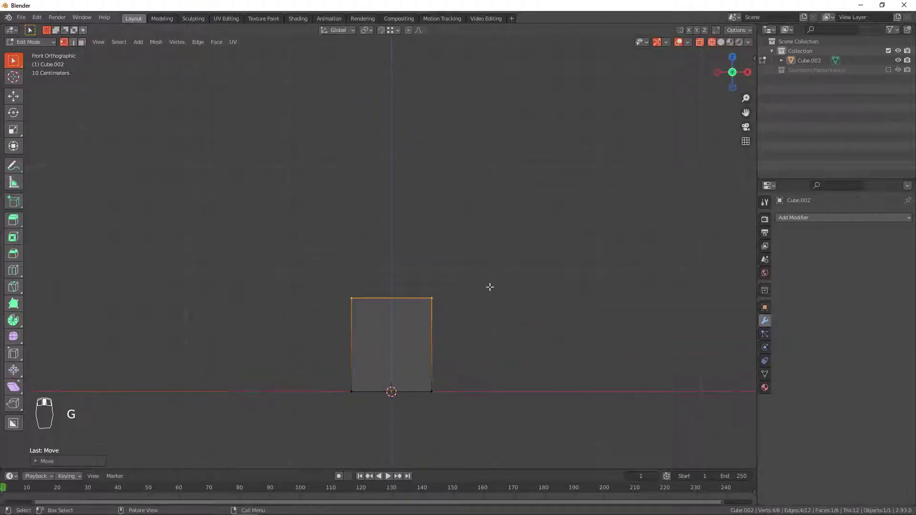
Bevel the block's top edges, return to solid shading and inset the top face slightly
key("ctrl+b")
left_click(491, 312)
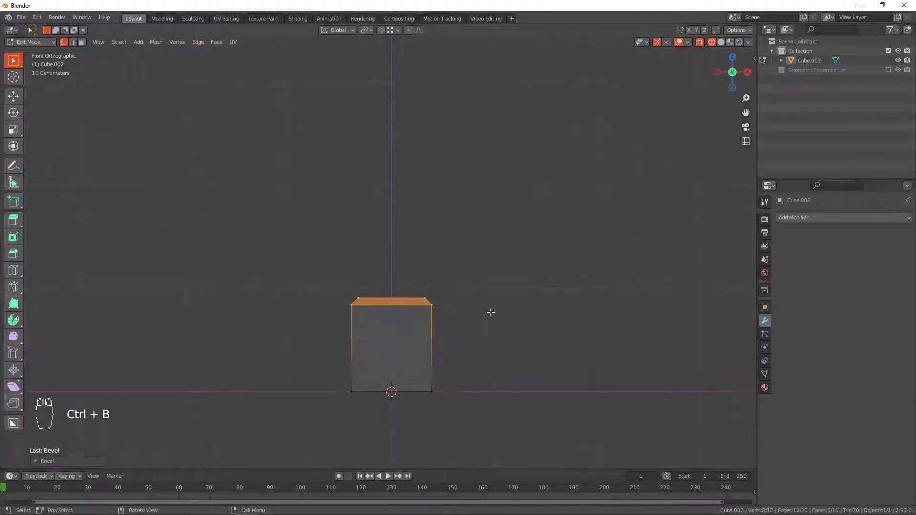
middle_click_drag(390, 276, 387, 279)
key("3")
key("z")
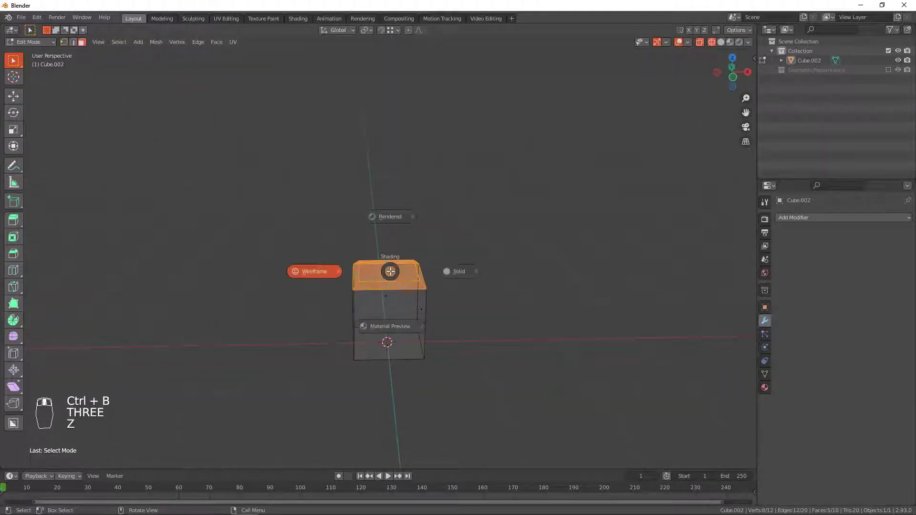
key("z")
left_click(457, 272)
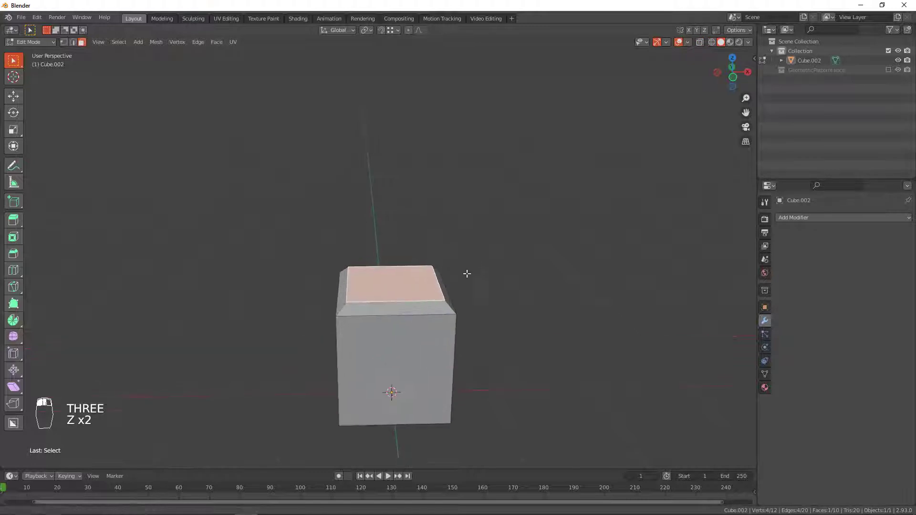
key("i")
left_click(539, 263)
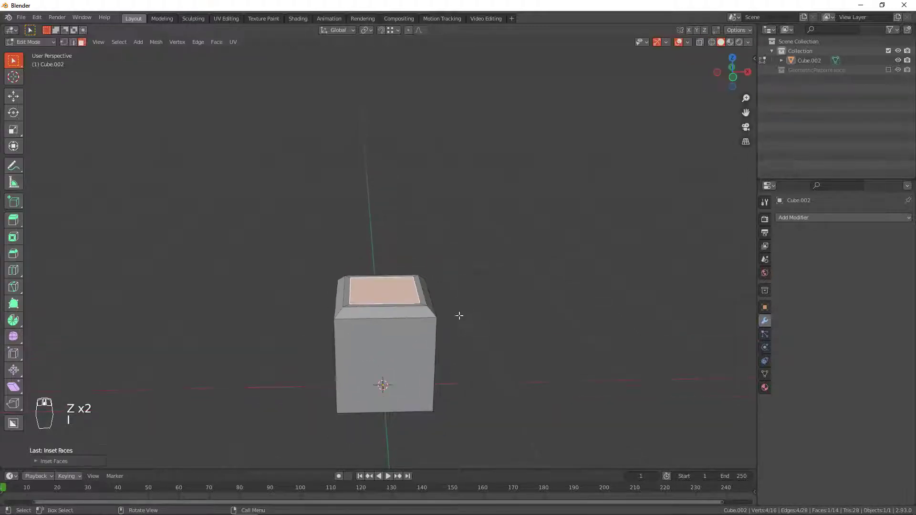
Extrude the inset top face slightly upward and inset the raised face by a narrow margin
key("e")
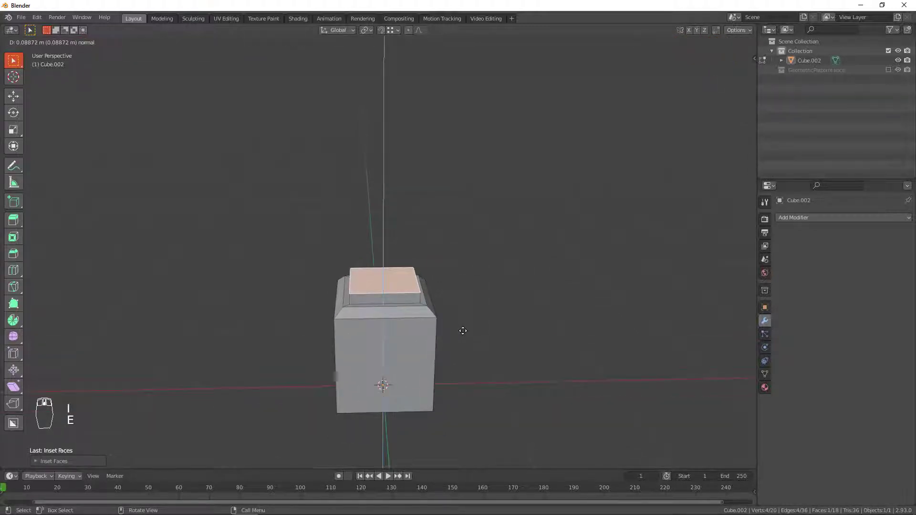
right_click(464, 351)
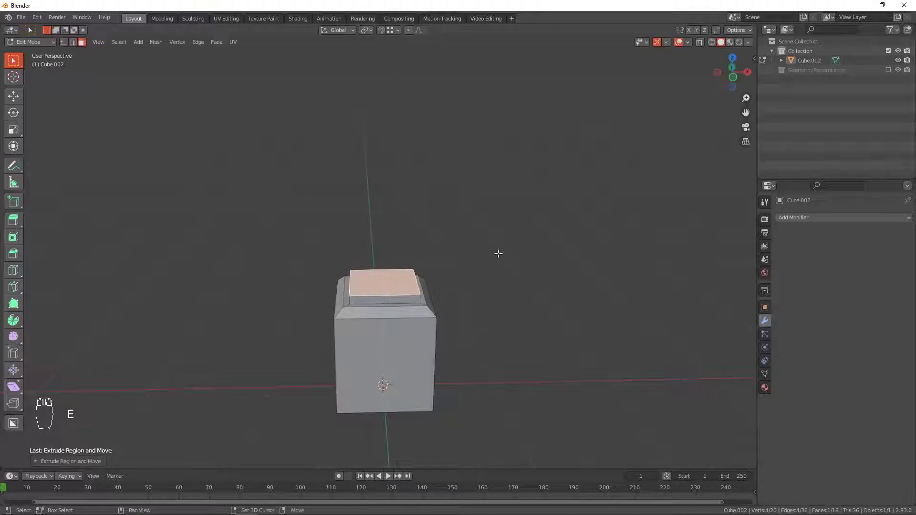
key("i")
left_click(497, 237)
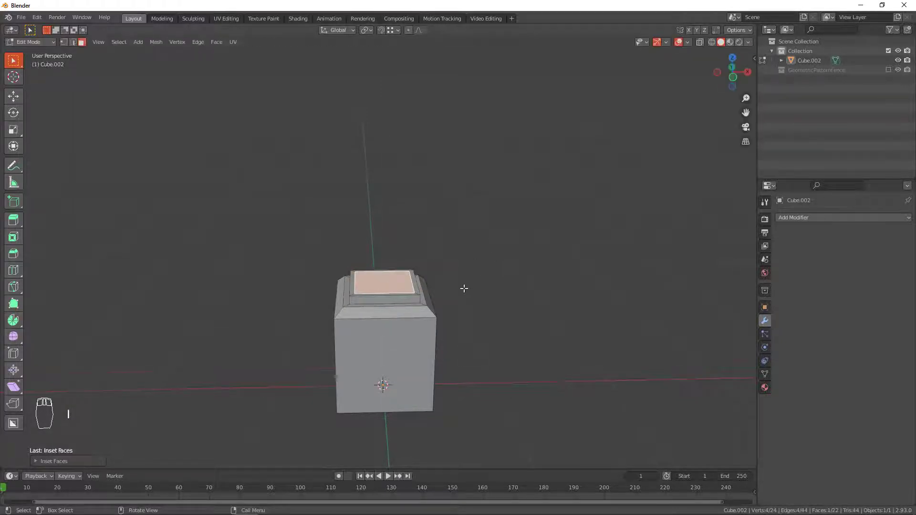
Extrude the inset top face of the base upward into a tall square shaft and adjust its height along Z
key("e")
left_click(442, 155)
key("KP_1")
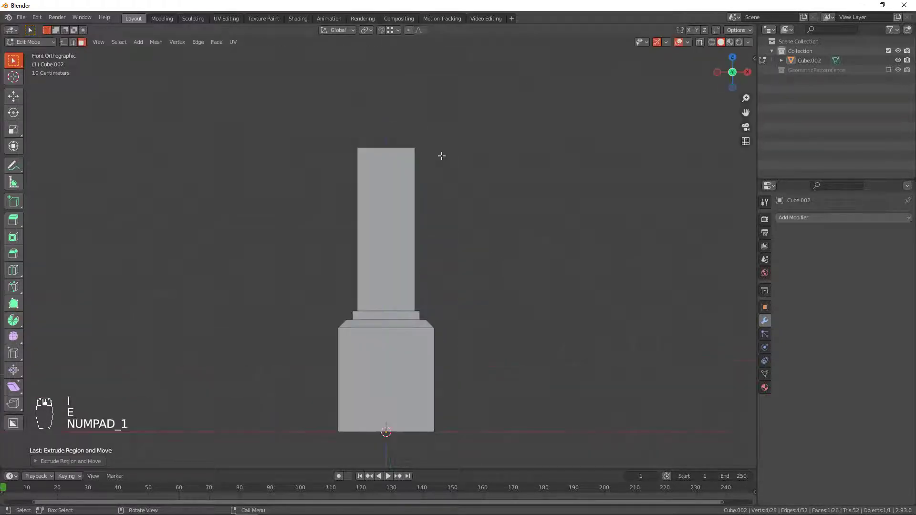
middle_click_drag(442, 154, 425, 271, "shift")
key("g")
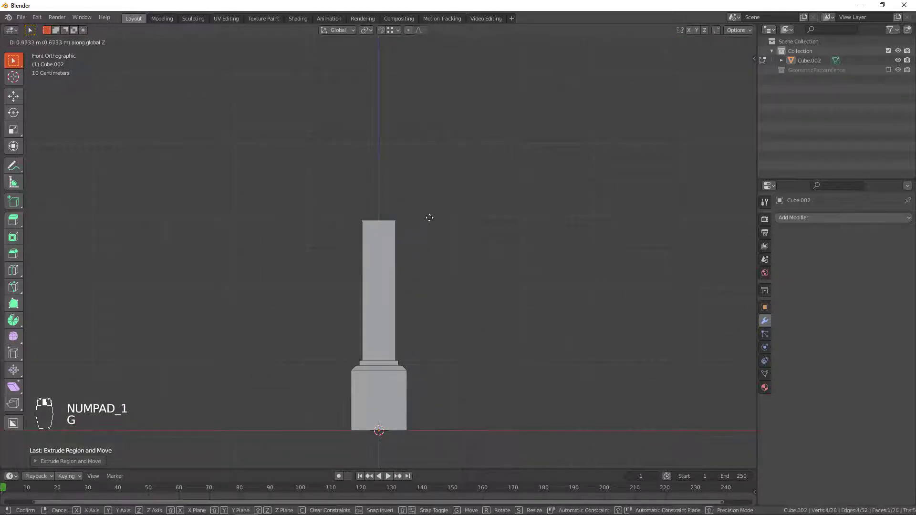
left_click(434, 193)
middle_click_drag(432, 191, 425, 219, "shift")
key("g")
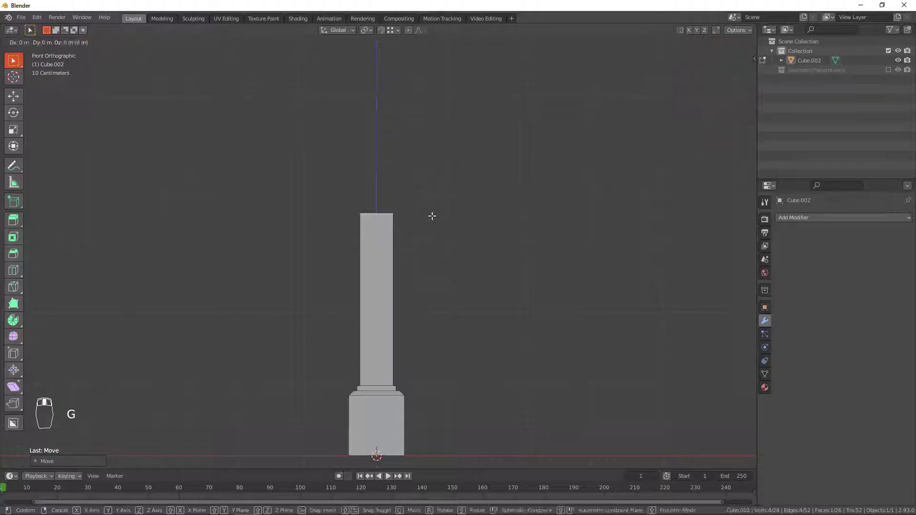
key("z")
left_click(436, 245)
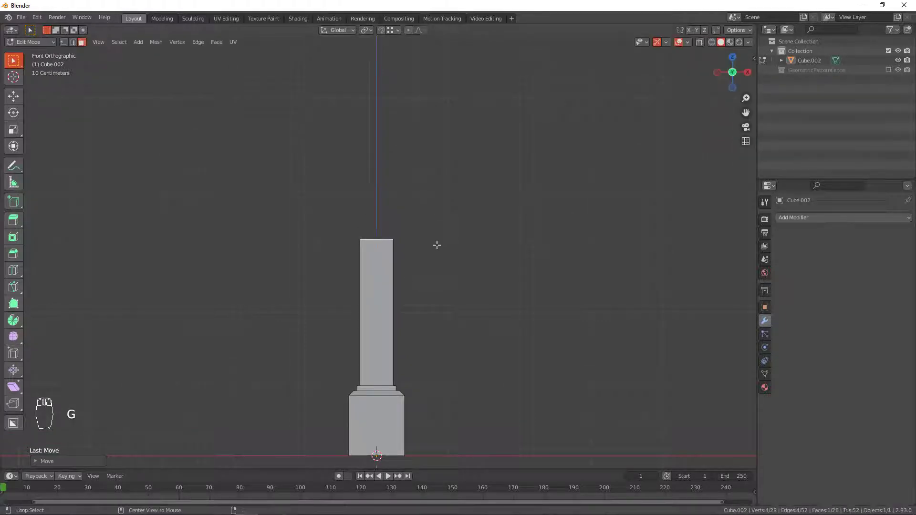
Check the post's cap in the reference photo and extrude the shaft's top into a collar about 1.27 times wider
key("alt+Tab")
left_click(604, 259)
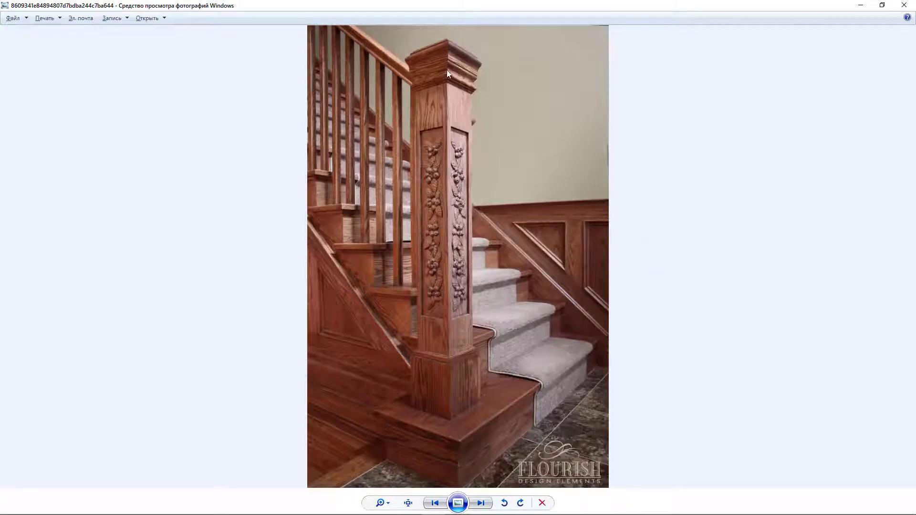
key("alt+Tab")
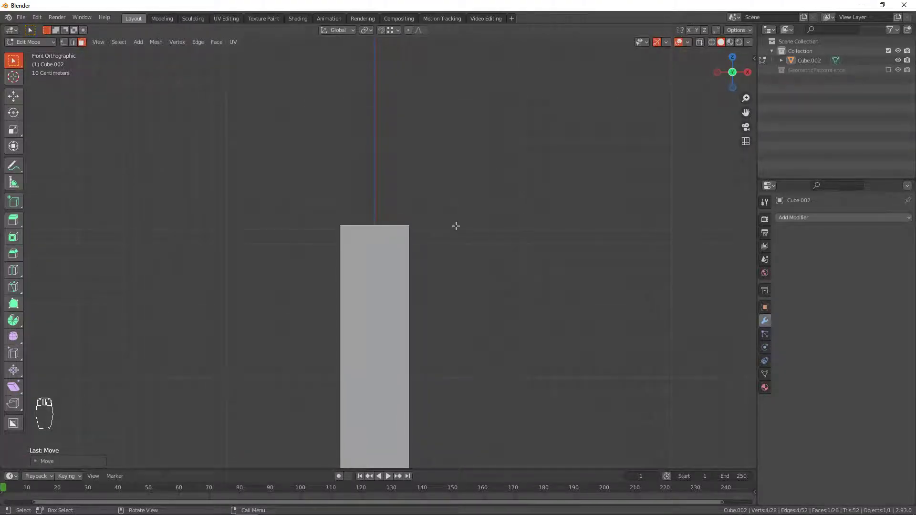
key("e")
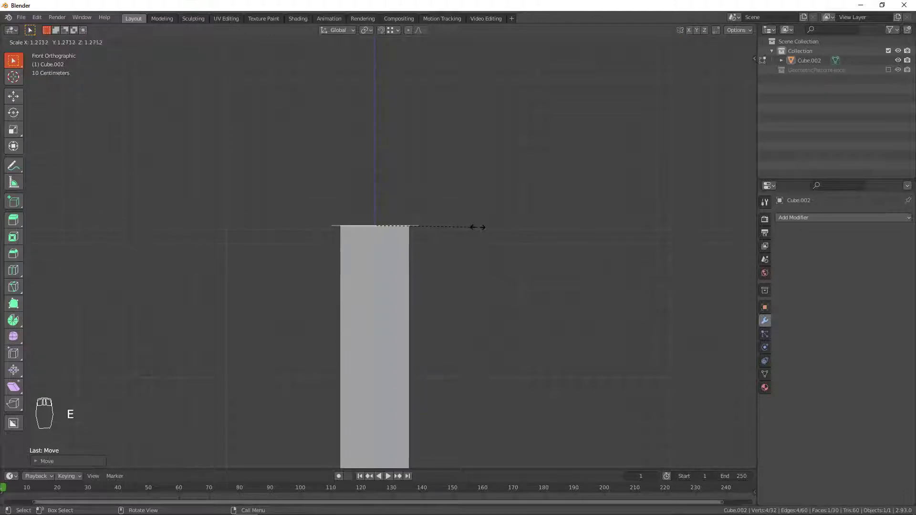
left_click(476, 228)
key("e")
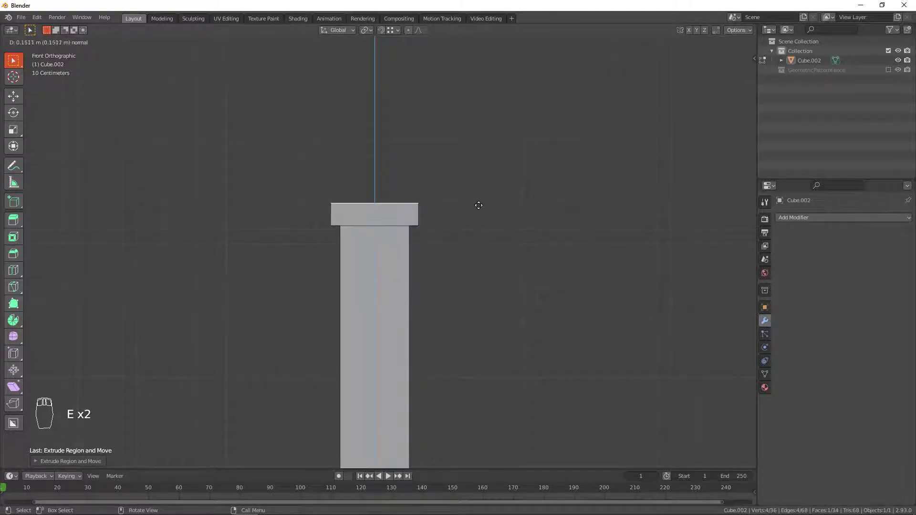
left_click(479, 205)
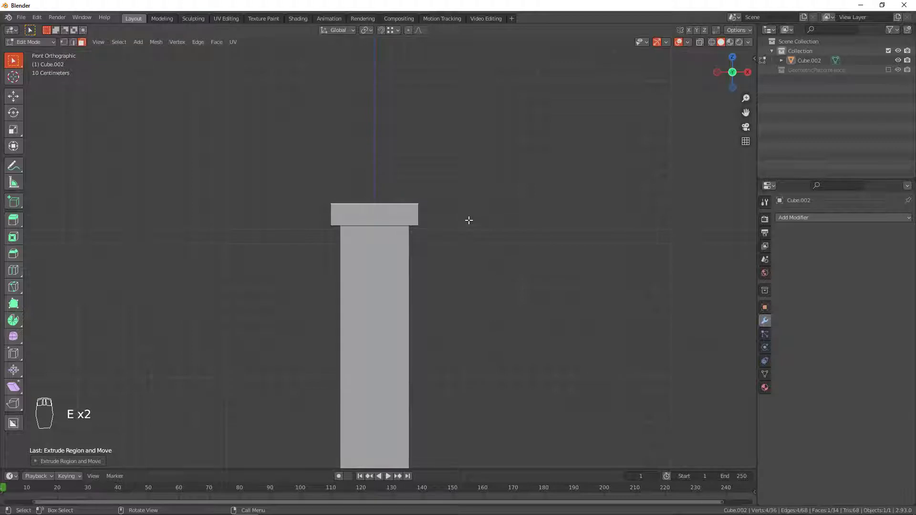
key("g")
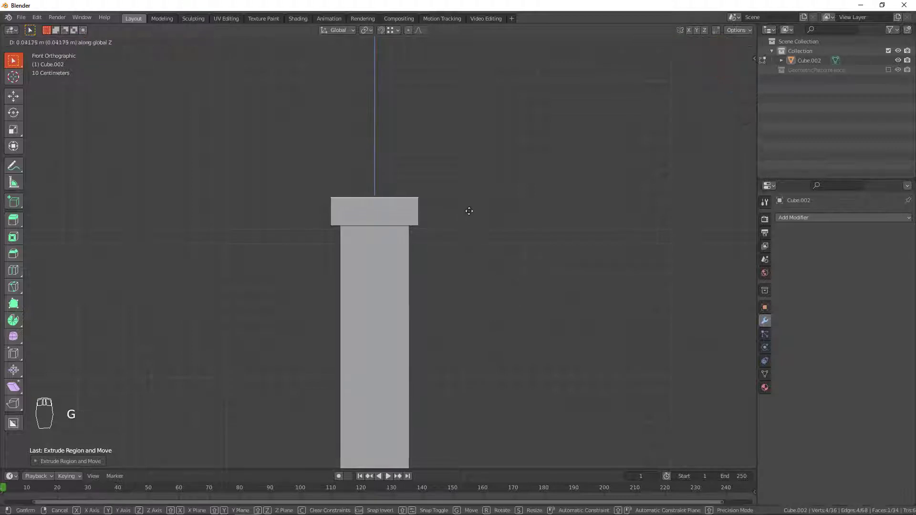
left_click(474, 193)
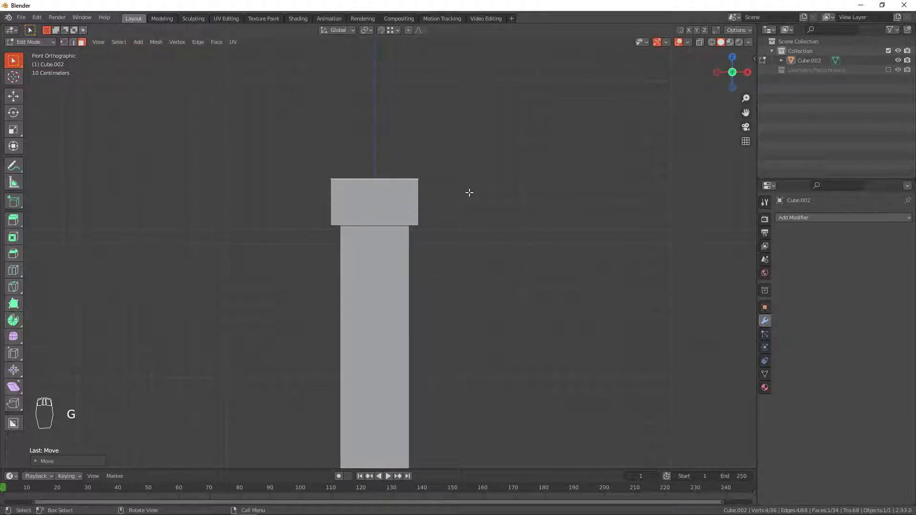
Extrude the collar's top face outward and upward to form a wider, flatter slab above it
key("e")
left_click(494, 192)
key("e")
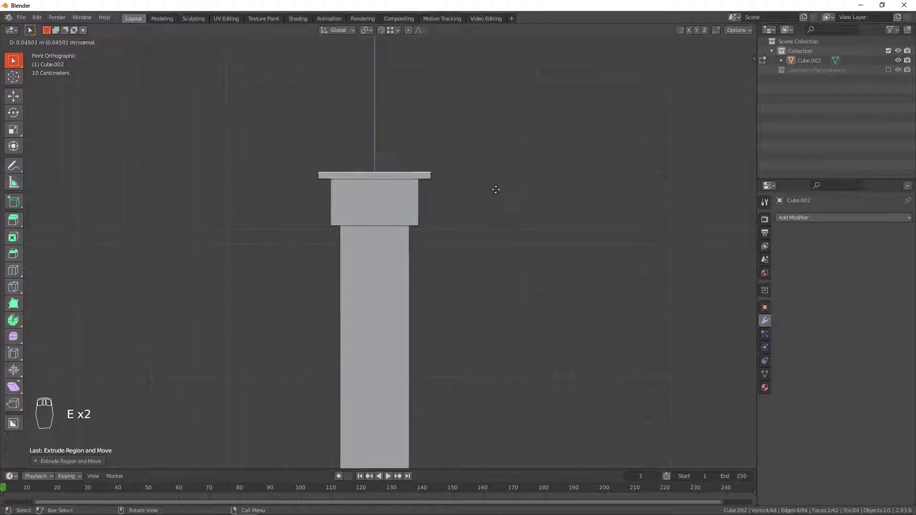
left_click(502, 171)
Inset the slab's top face, extrude it into a smaller block and compare the cap with the reference photo
middle_click_drag(501, 170, 474, 197)
key("i")
left_click(514, 168)
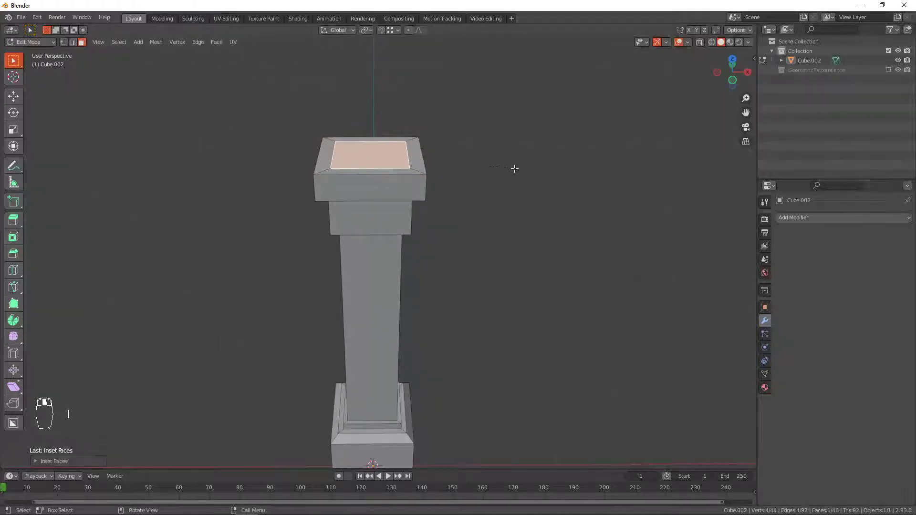
key("e")
left_click(521, 178)
middle_click_drag(465, 209, 464, 196)
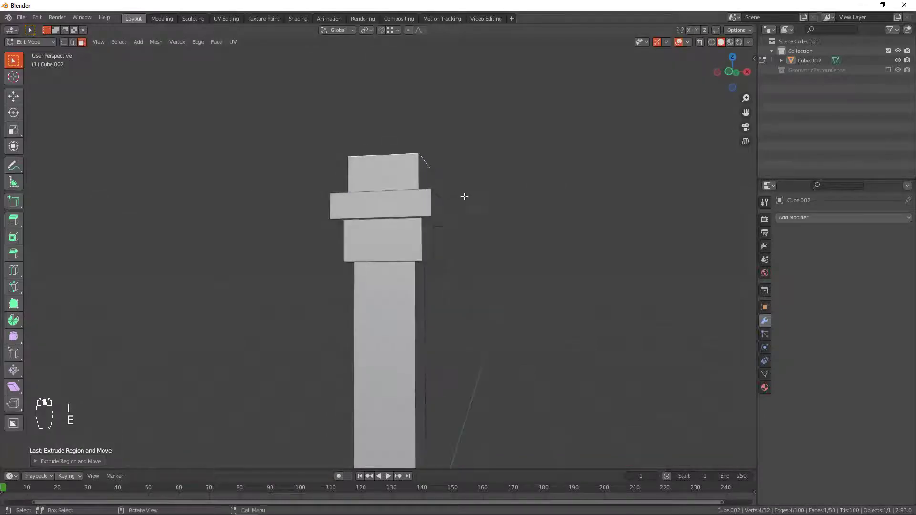
key("alt+Tab")
key("alt+Tab")
Bevel the top edges of the upper block with a single-segment chamfer
middle_click_drag(408, 137, 430, 203)
key("ctrl+b")
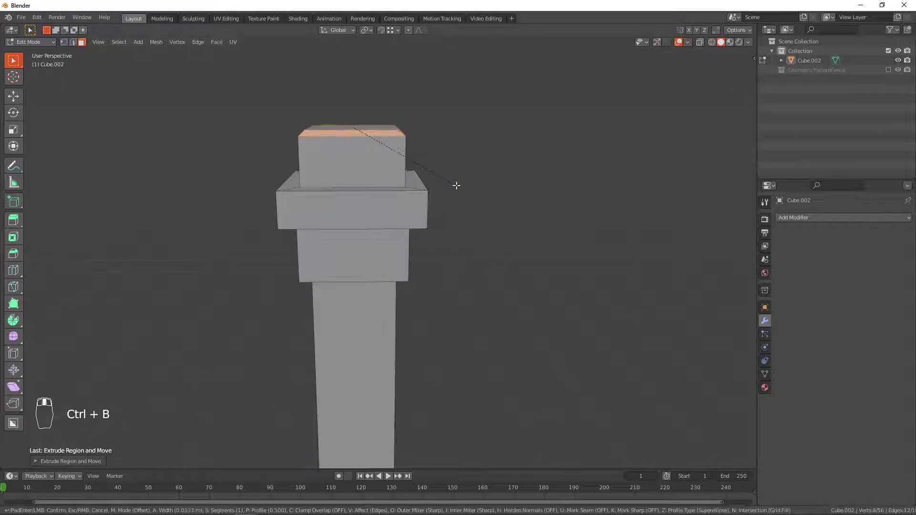
left_click(436, 175)
middle_click_drag(436, 176, 396, 173)
Inset the chamfered block's top face and extrude it upward about 0.07 m as a small top step
left_click(385, 172)
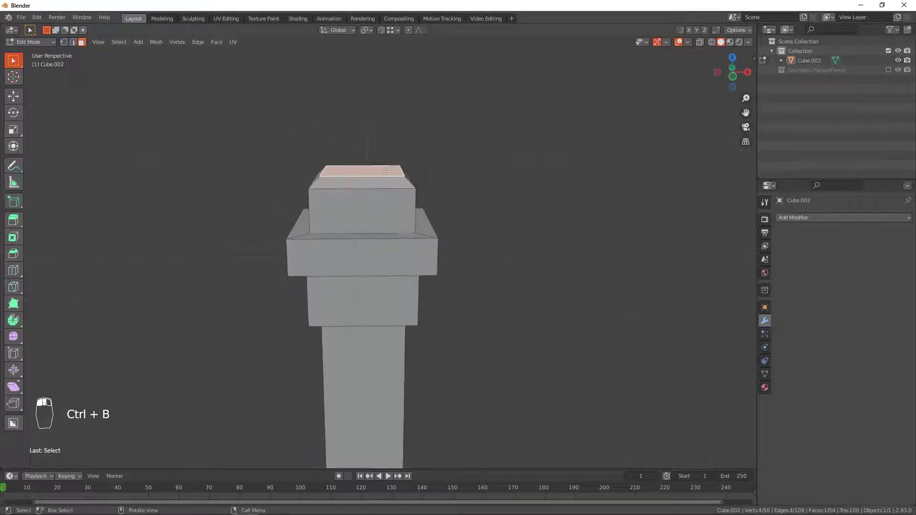
middle_click_drag(462, 194, 472, 183)
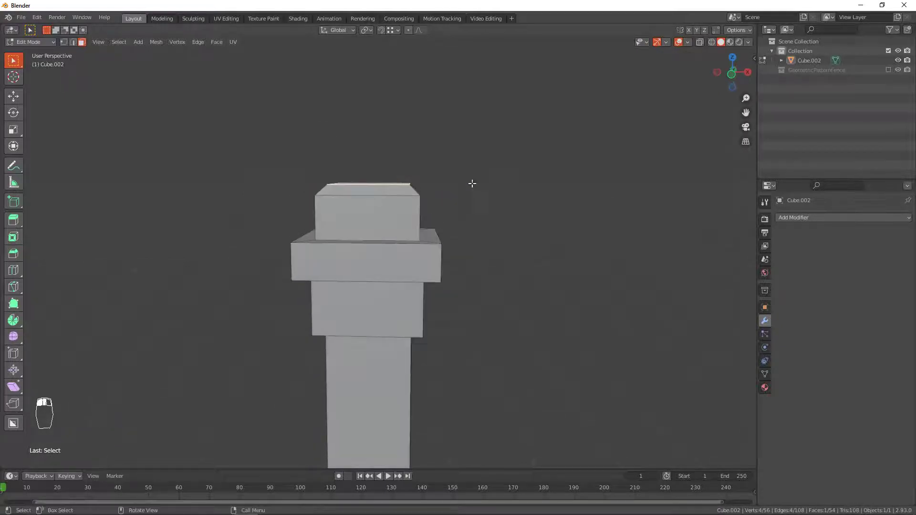
key("i")
left_click(503, 157)
key("e")
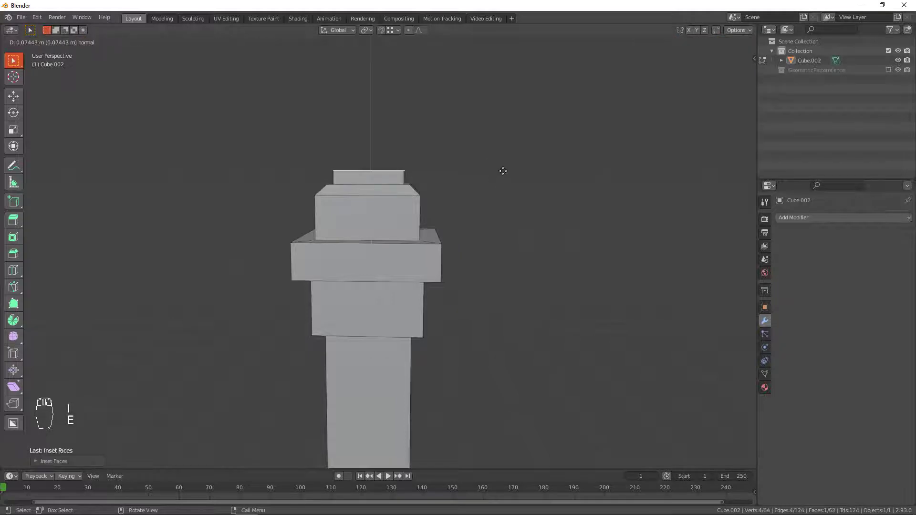
left_click(503, 171)
Add two horizontal loop cuts to the block above the wide slab and extrude the middle band inward along its normals
middle_click_drag(452, 235, 415, 211)
key("KP_1")
scroll(420, 224, "up", 2)
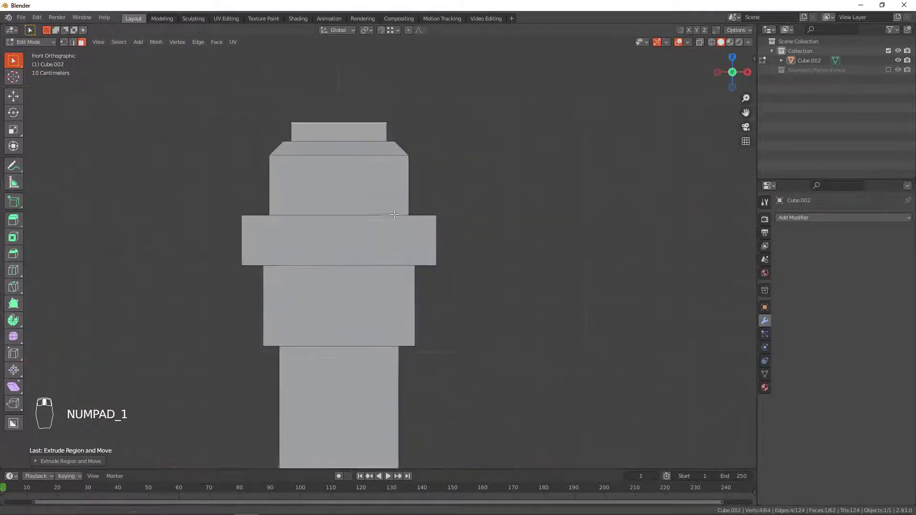
key("ctrl+r")
scroll(393, 193, "up", 1)
left_click(393, 193)
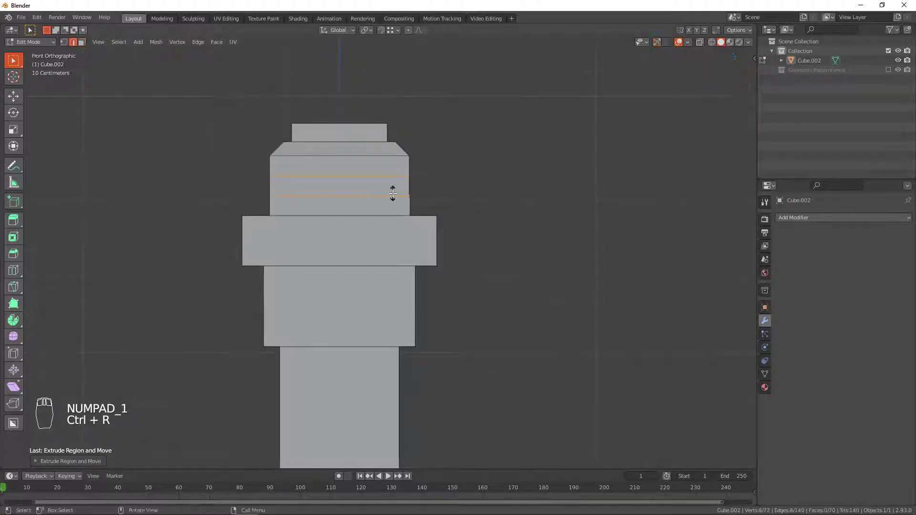
right_click(392, 194)
key("3")
left_click(409, 183, "alt")
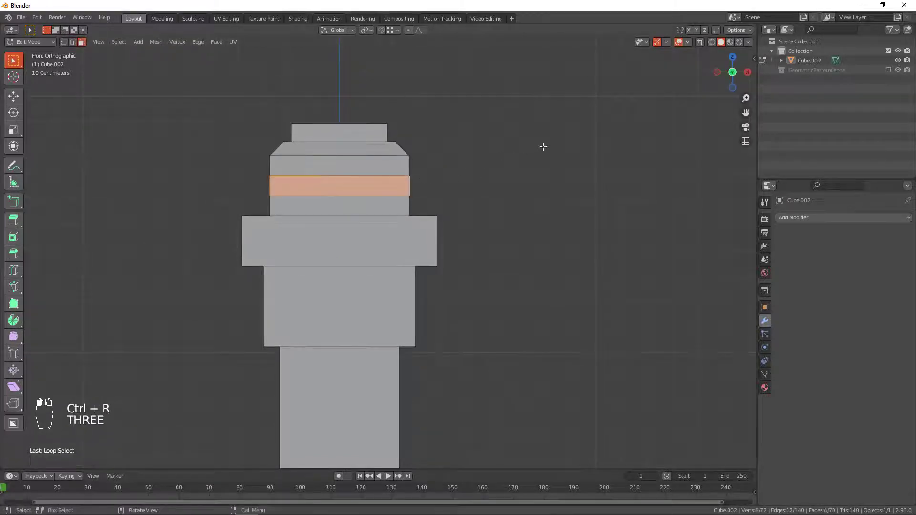
key("alt+e")
left_click(538, 160)
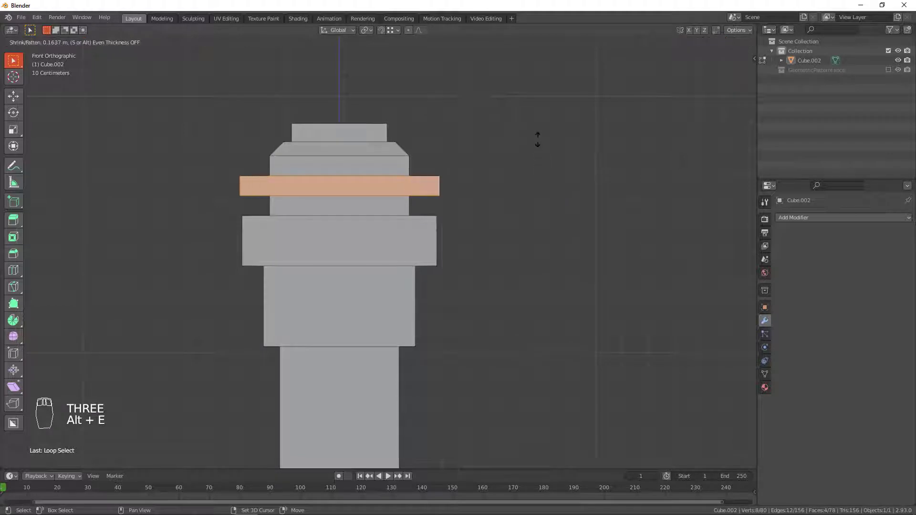
left_click(533, 172)
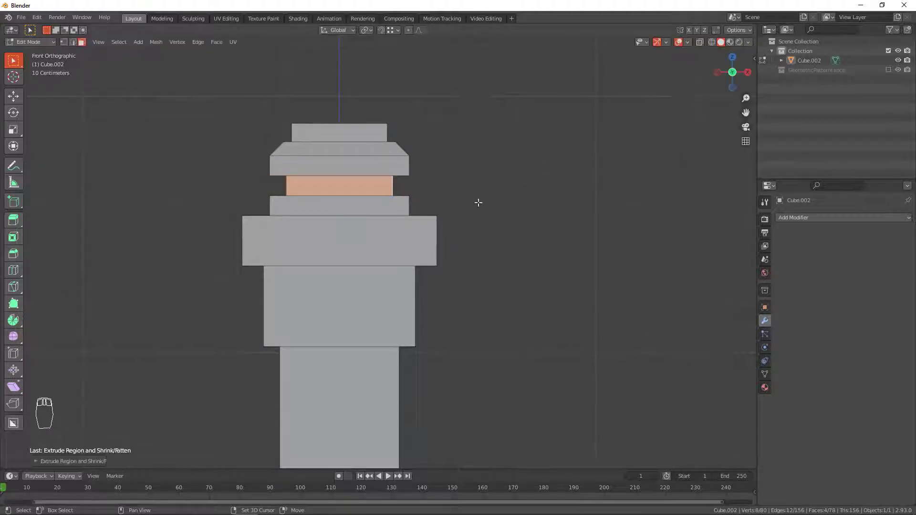
Add two horizontal loop cuts to the collar below the wide slab and extrude its middle band inward along the normals
key("ctrl+r")
scroll(415, 290, "up", 1)
left_click(415, 290)
right_click(416, 289)
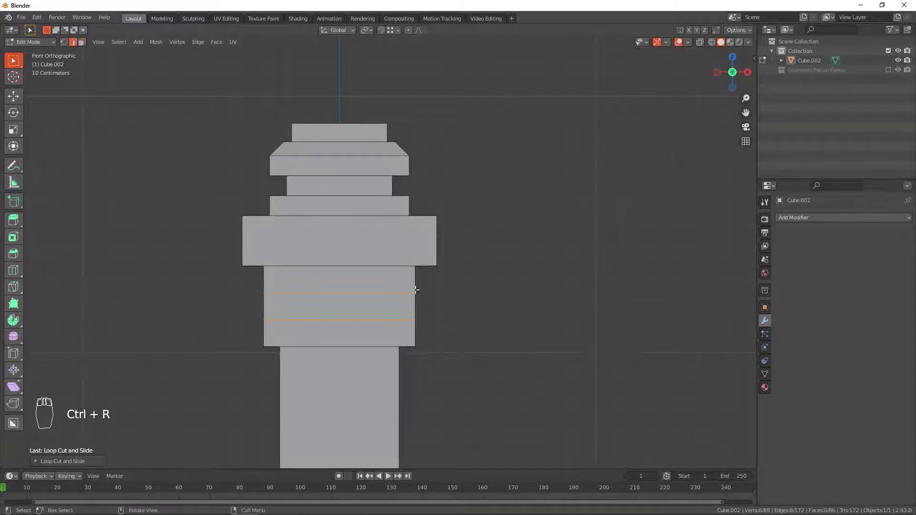
key("3")
left_click(414, 307, "alt")
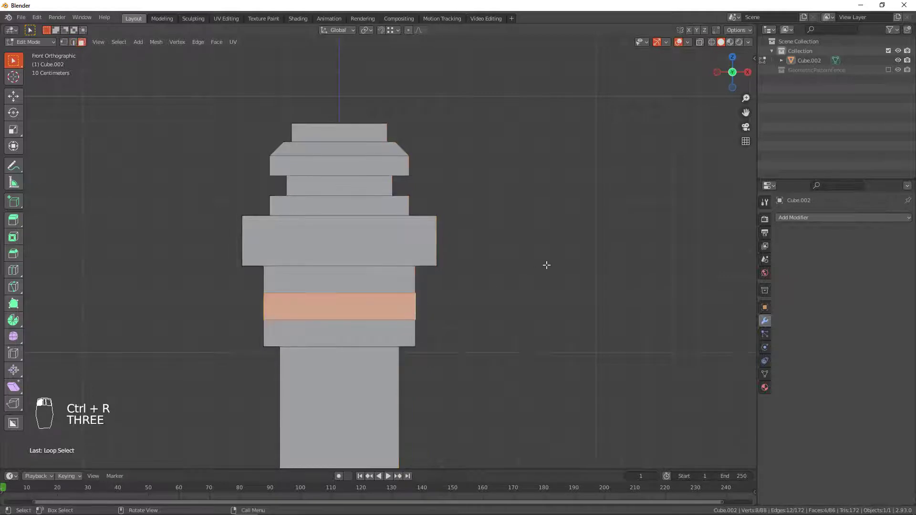
key("alt+e")
left_click(547, 265)
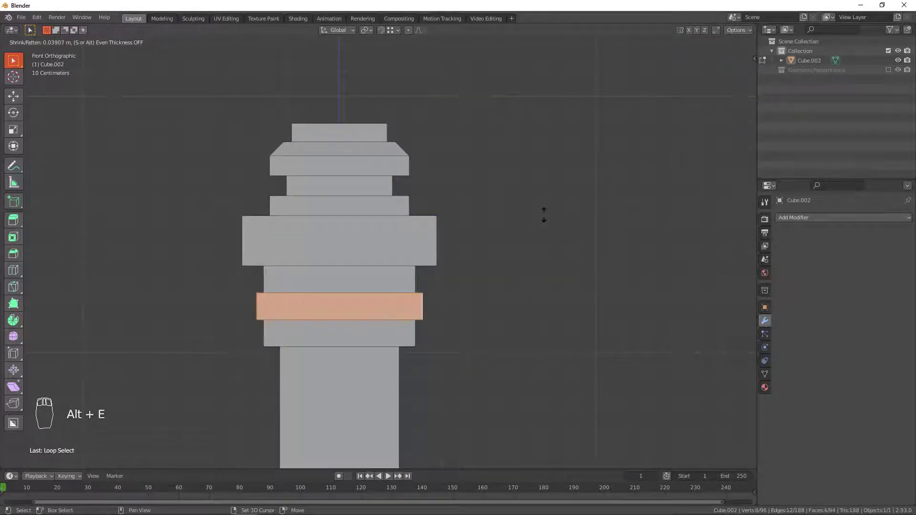
left_click(454, 374)
Select the outer horizontal edge loops of the cap's tiers and bevel them with three segments at about 31 percent width
mouse_move(443, 264)
middle_mouse_down()
mouse_move(420, 262)
mouse_move(435, 276)
middle_mouse_up()
key("2")
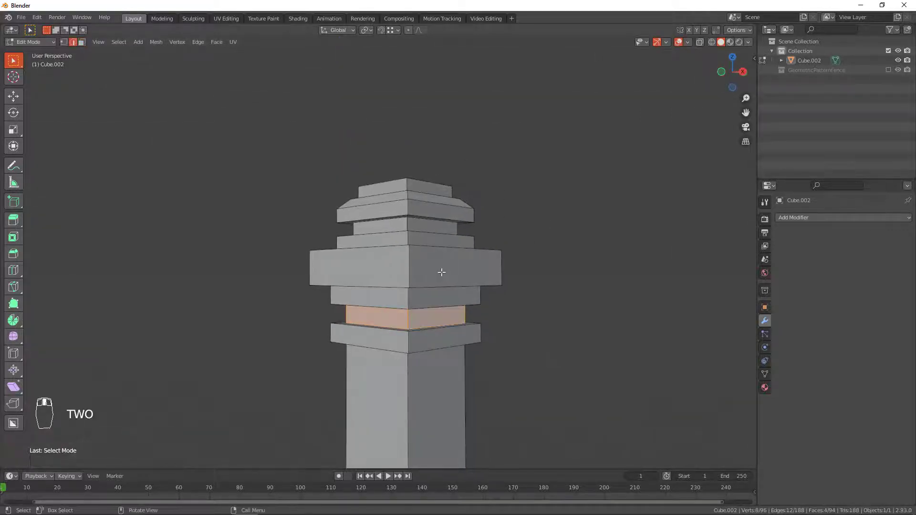
key("KP_1")
scroll(359, 254, "up", 3)
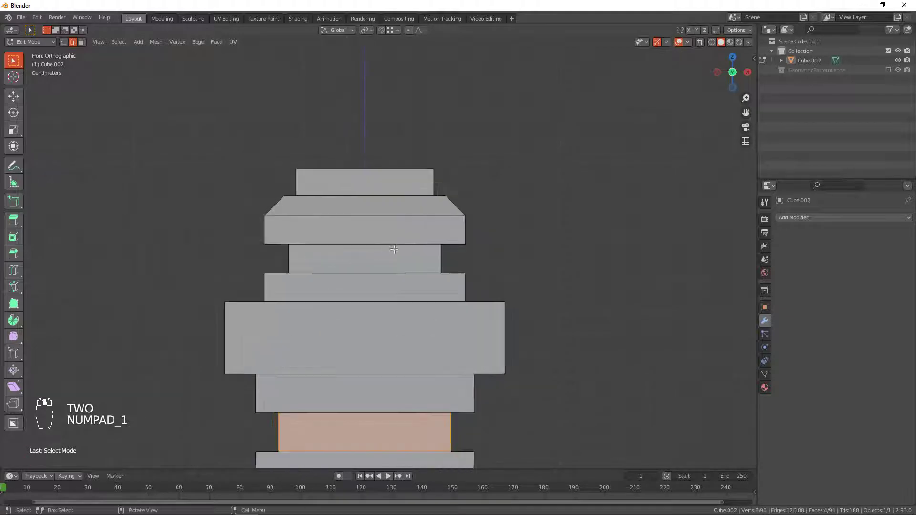
key("shift+z")
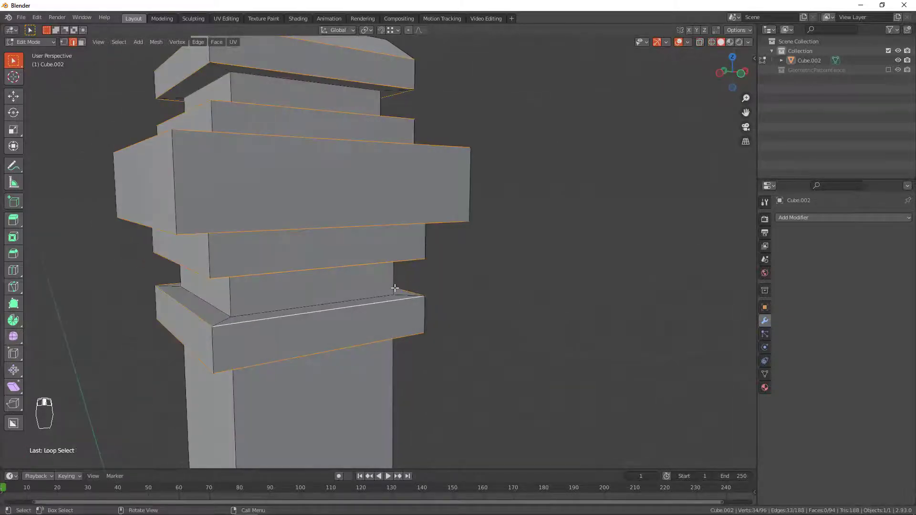
key("KP_1")
key("ctrl+b")
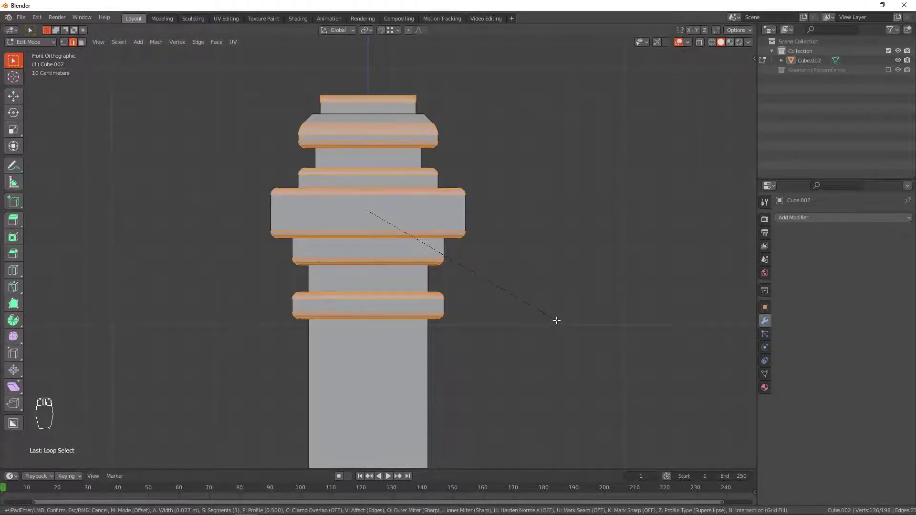
left_click(557, 320)
middle_click_drag(556, 321, 331, 207)
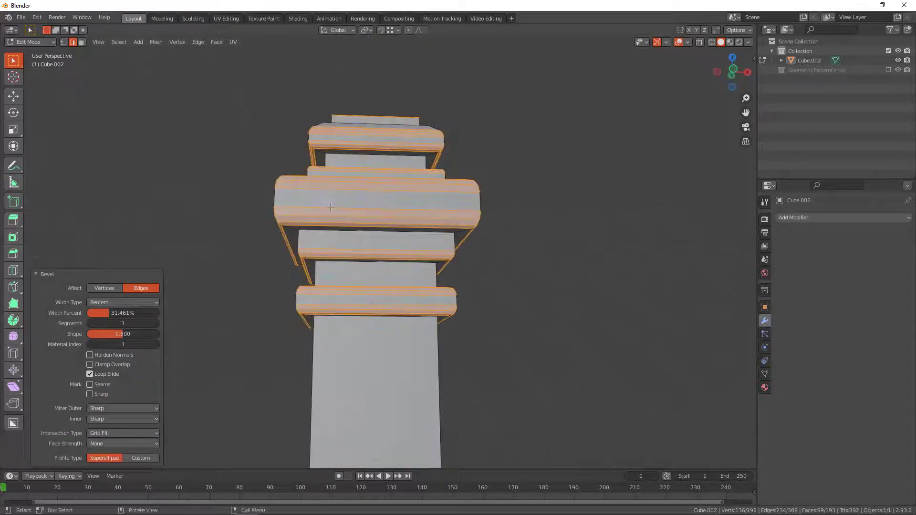
Select the inner edge loops where the cap's narrower sections meet the undersides of the mouldings, and try a vertex bevel on them
left_click(343, 156)
middle_click_drag(343, 157, 453, 266)
left_click(340, 165, "alt")
left_click(342, 291, "alt+shift")
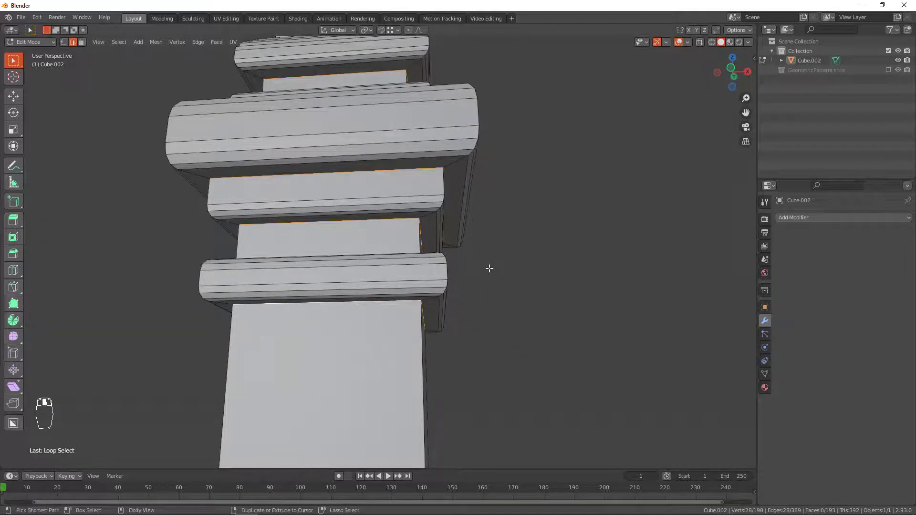
key("ctrl+shift+b")
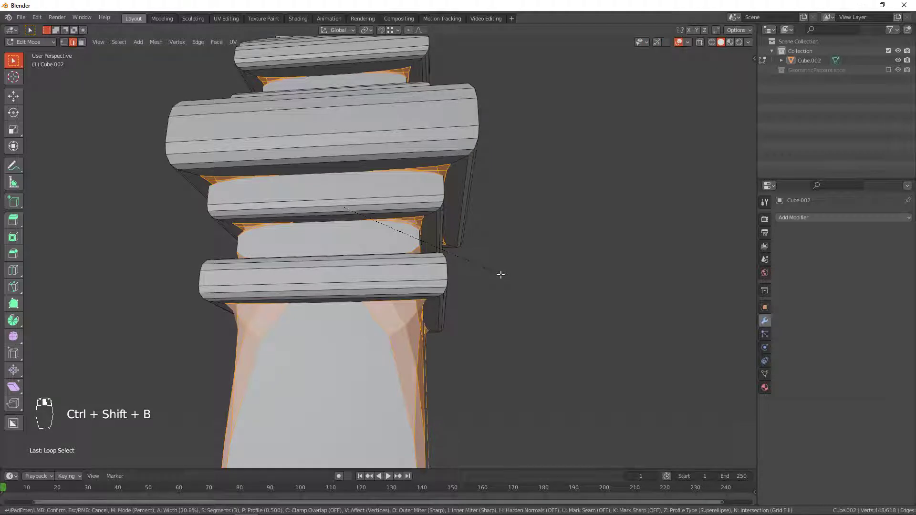
key("Escape")
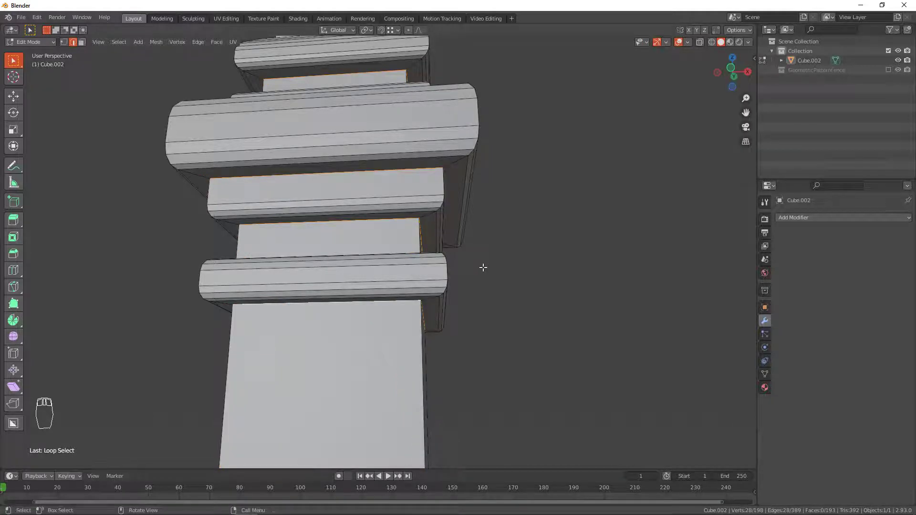
Bevel the selected inner edge loops beneath the column's upper mouldings with 3 segments, using the Offset width type at 0.018 m
key("shift+z")
key("shift+z")
key("ctrl+b")
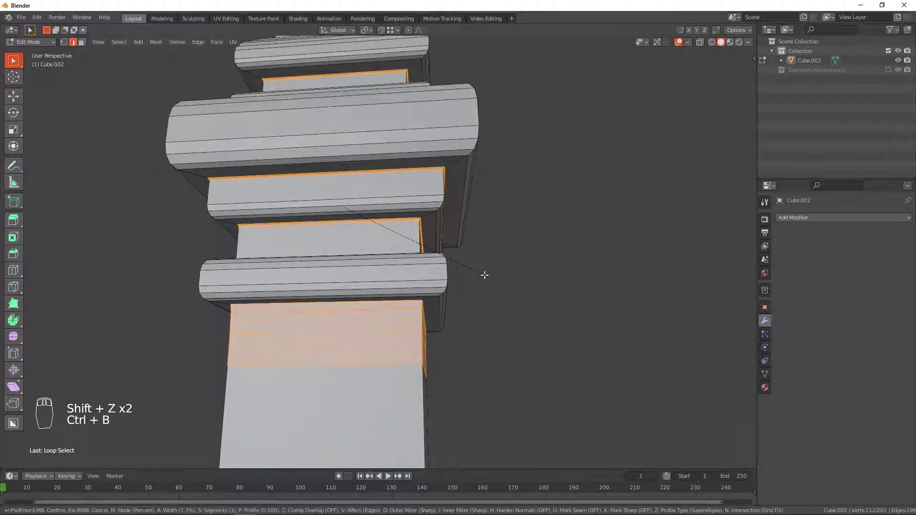
left_click(485, 275)
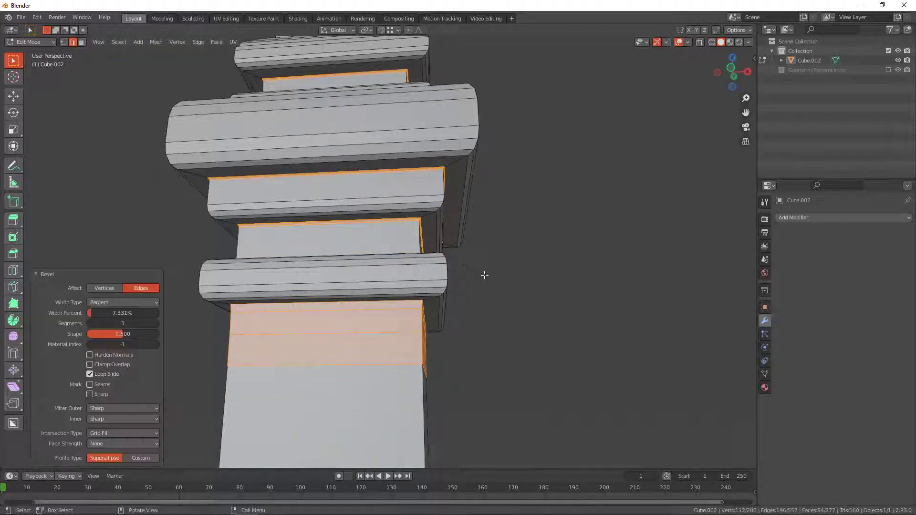
left_click(121, 304)
left_click(115, 312)
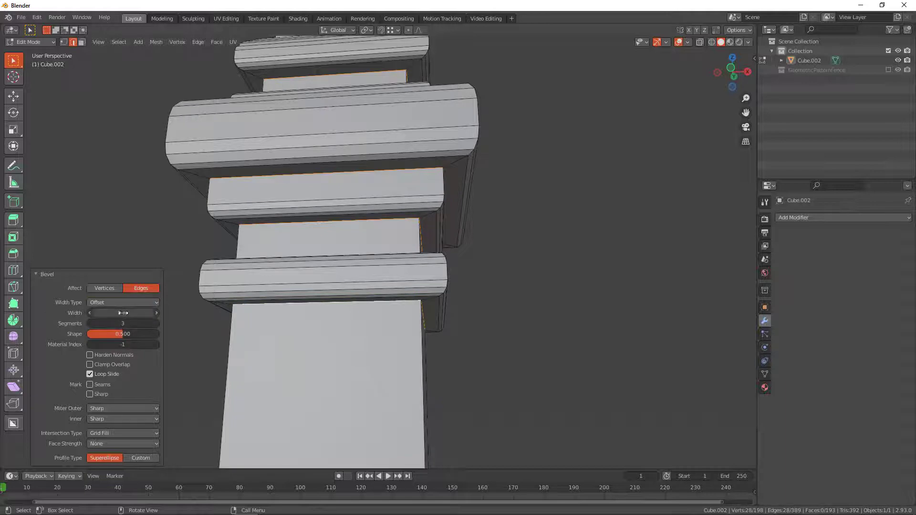
left_click_drag(122, 314, 131, 313)
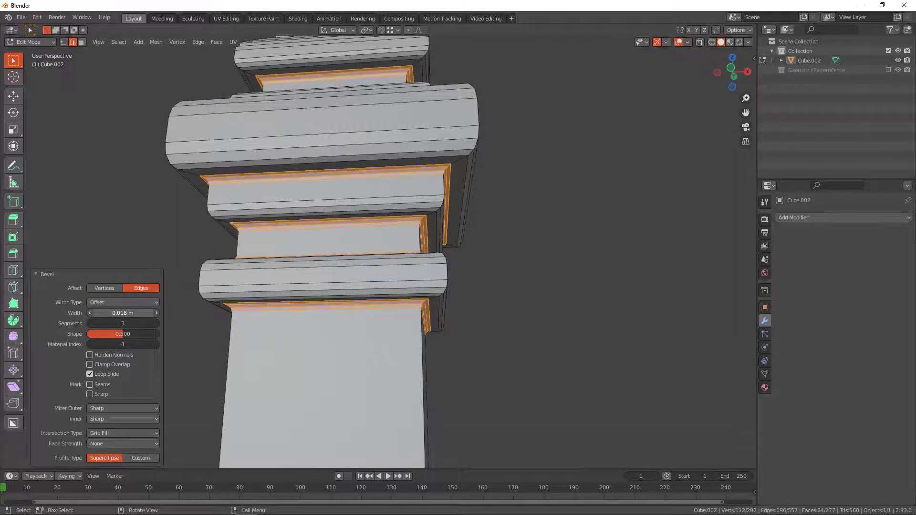
middle_click_drag(353, 267, 443, 260)
key("Tab")
scroll(441, 245, "down", 6)
left_click(441, 355)
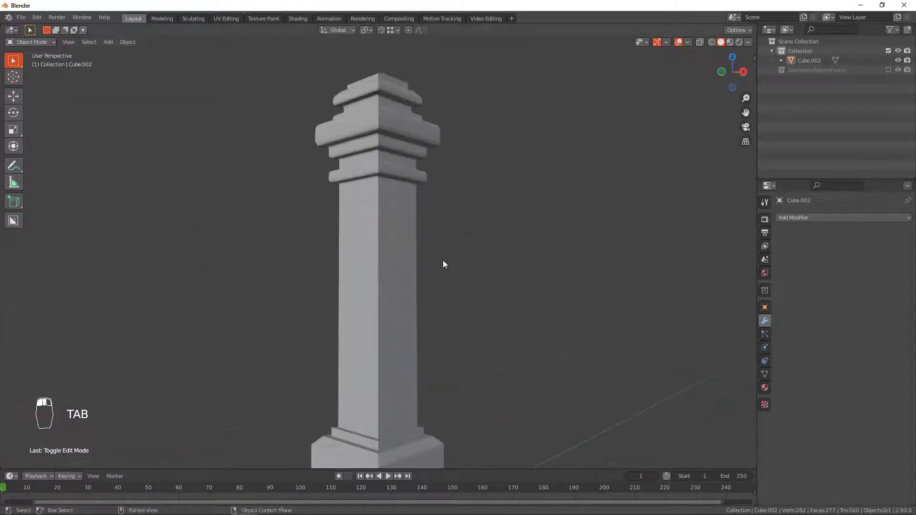
Bevel the upper outer edge loop of the small ledge just above the column's base with 3 segments
scroll(442, 262, "down", 4)
middle_click_drag(406, 346, 413, 363, "shift")
scroll(406, 300, "up", 4)
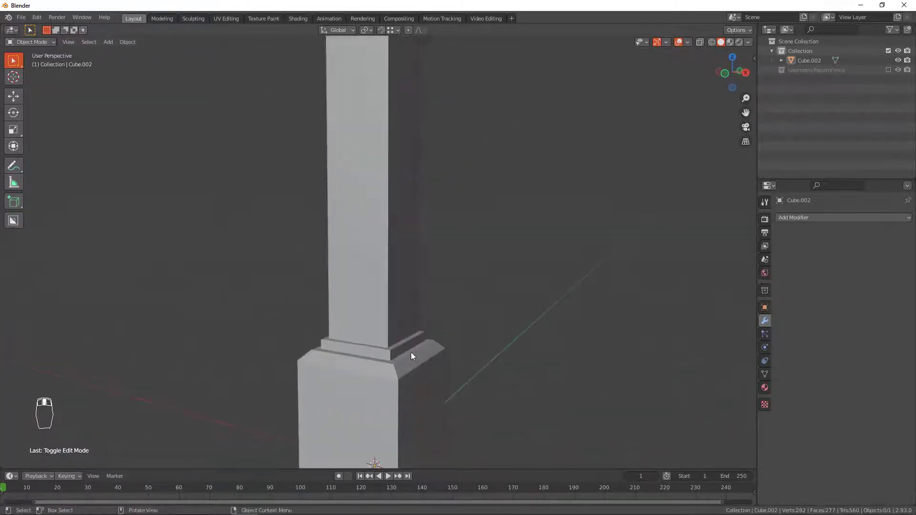
key("Tab")
scroll(420, 358, "up", 5)
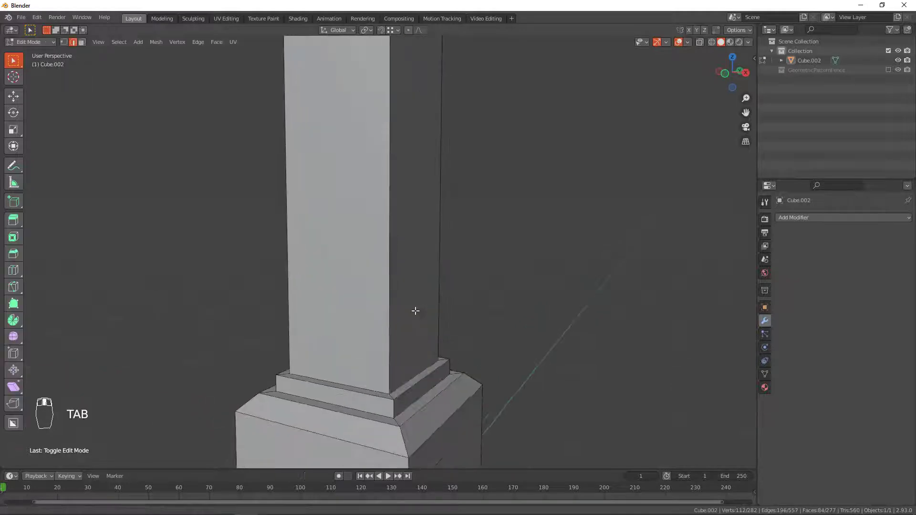
left_click(426, 365, "alt")
key("ctrl+b")
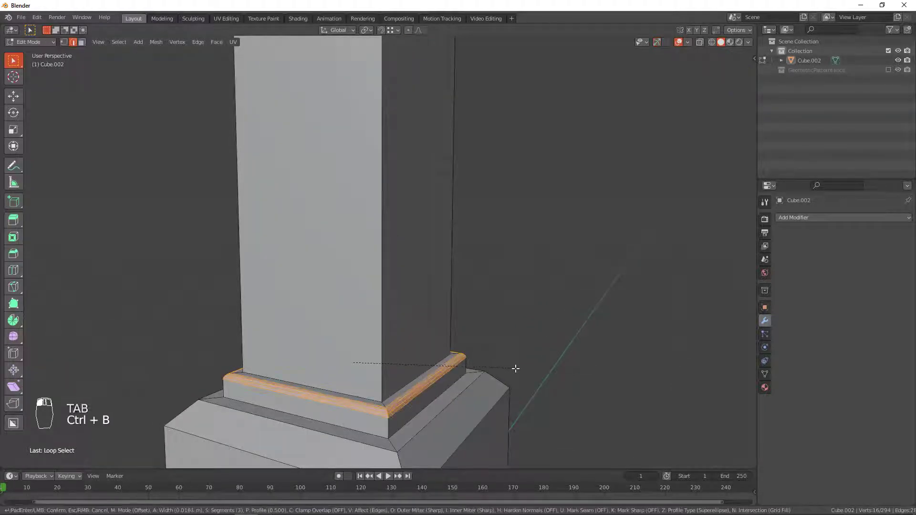
left_click(515, 368)
scroll(463, 329, "down", 4)
key("Tab")
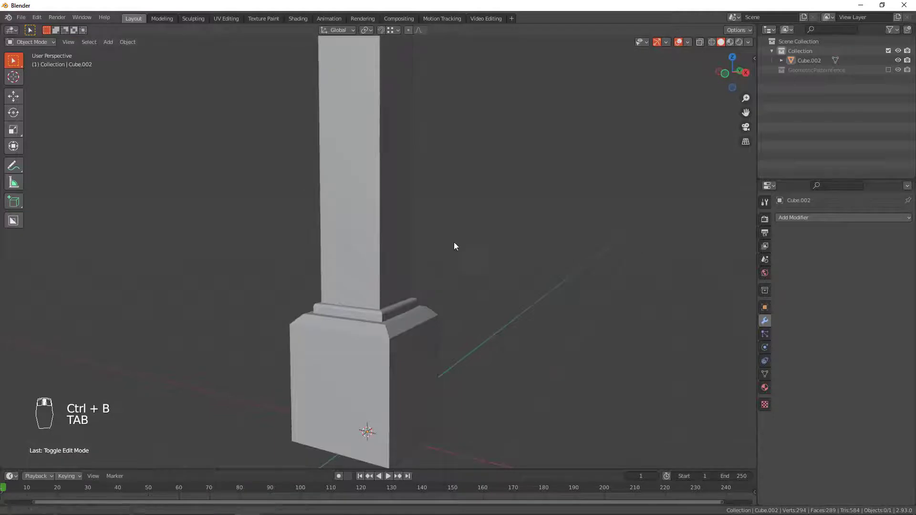
Examine the rounded mouldings at the column's head from the front and at an angle, in wireframe and solid shading
scroll(439, 311, "down", 5)
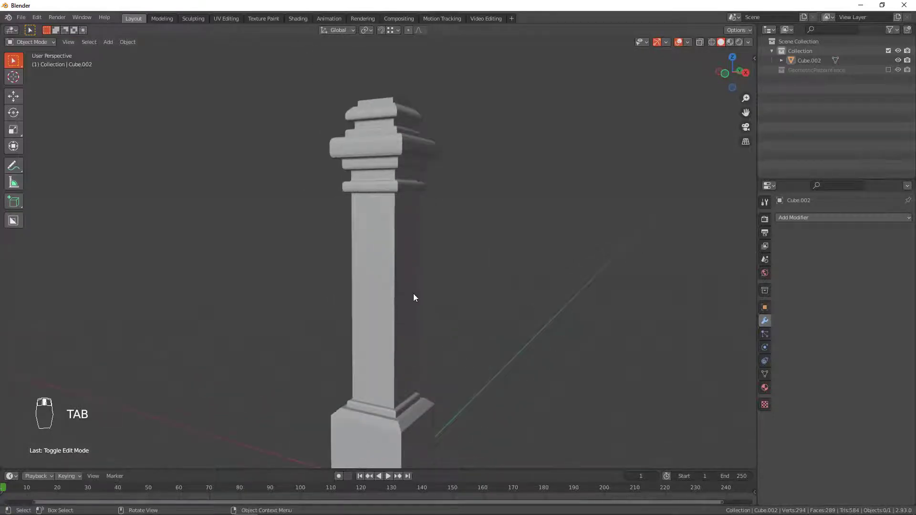
key("KP_1")
scroll(401, 267, "up", 5)
middle_click_drag(393, 229, 428, 321, "shift")
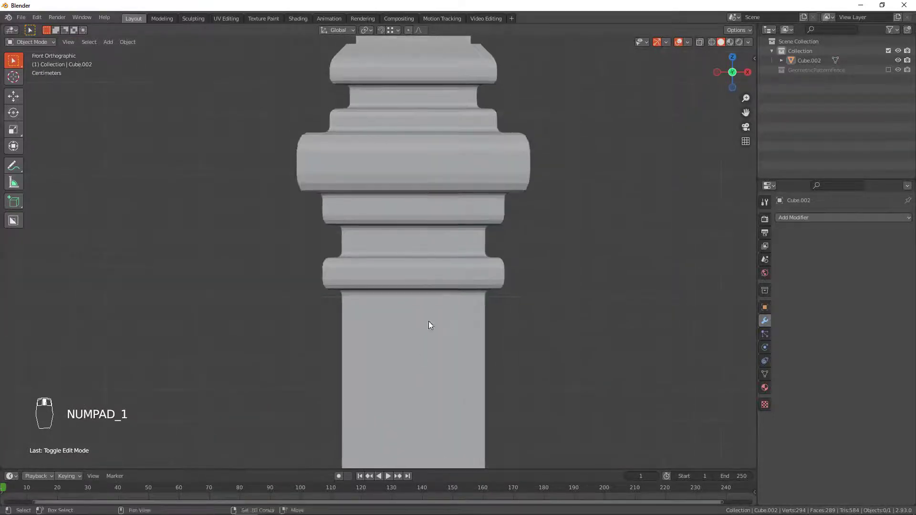
key("Tab")
key("shift+z")
middle_click_drag(431, 180, 458, 213)
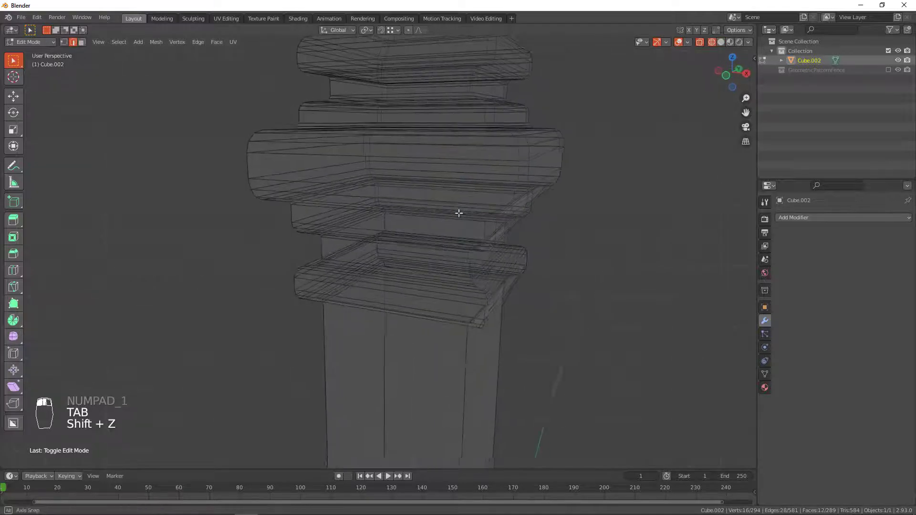
key("z")
left_click(513, 221)
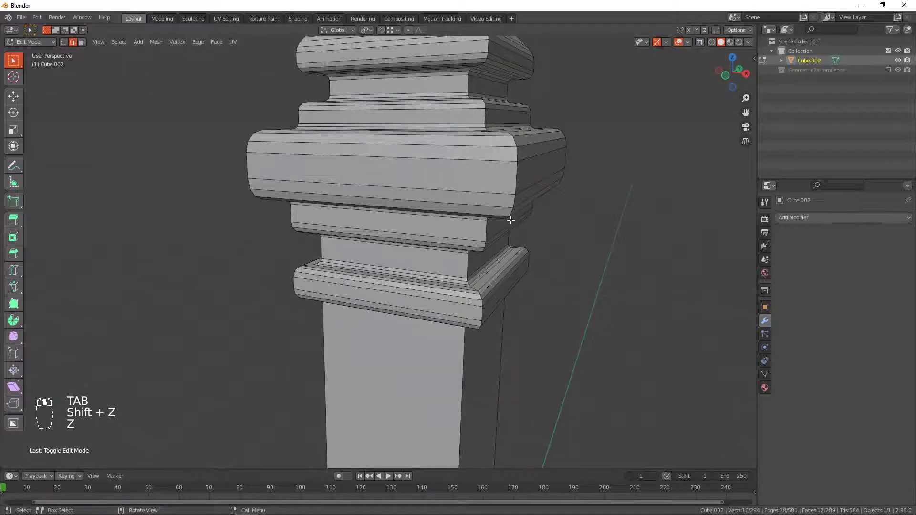
key("Tab")
key("KP_1")
scroll(433, 170, "up", 1)
scroll(429, 332, "down", 3)
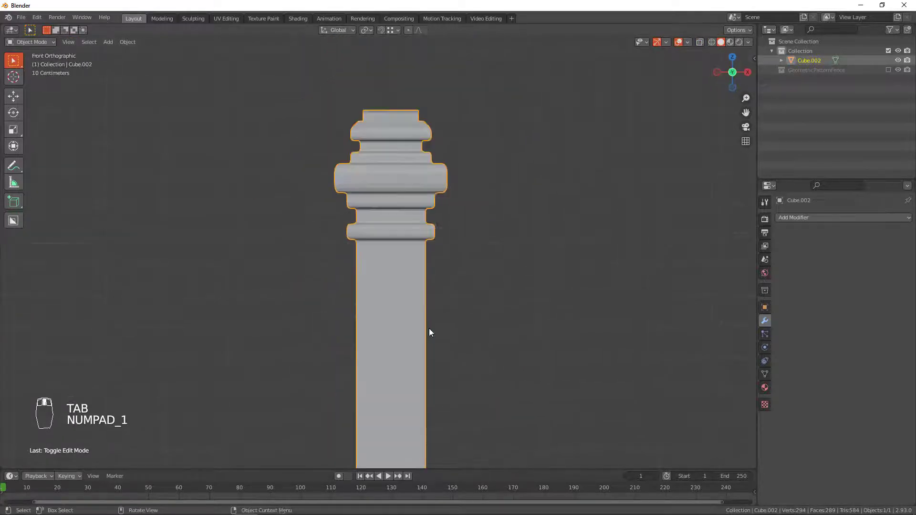
Add two horizontal loop cuts around the column's shaft and scale them apart along Z by about 1.949
key("Tab")
scroll(429, 329, "down", 2)
key("ctrl+r")
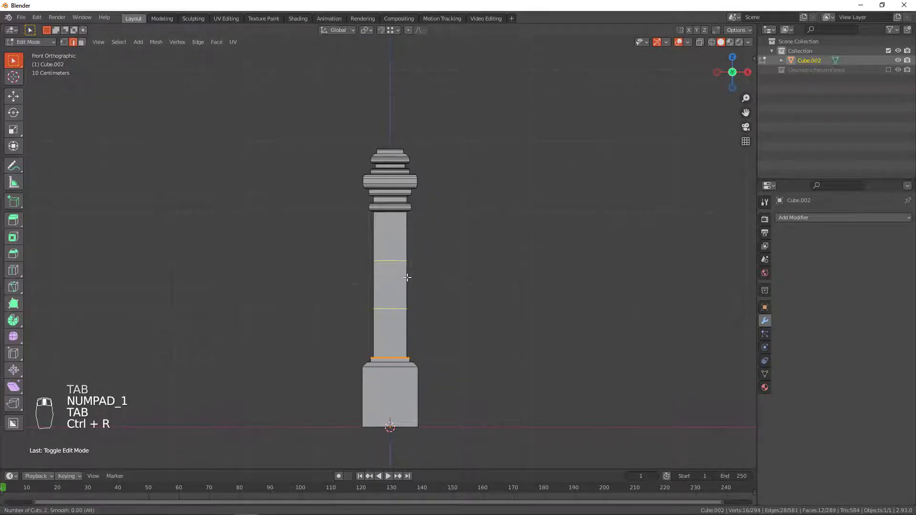
left_click(407, 277)
right_click(406, 272)
key("s")
key("z")
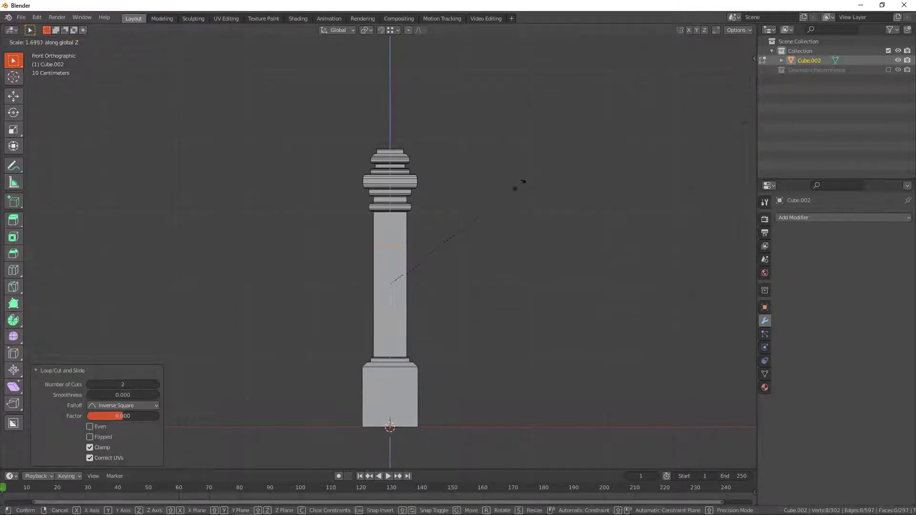
left_click(552, 157)
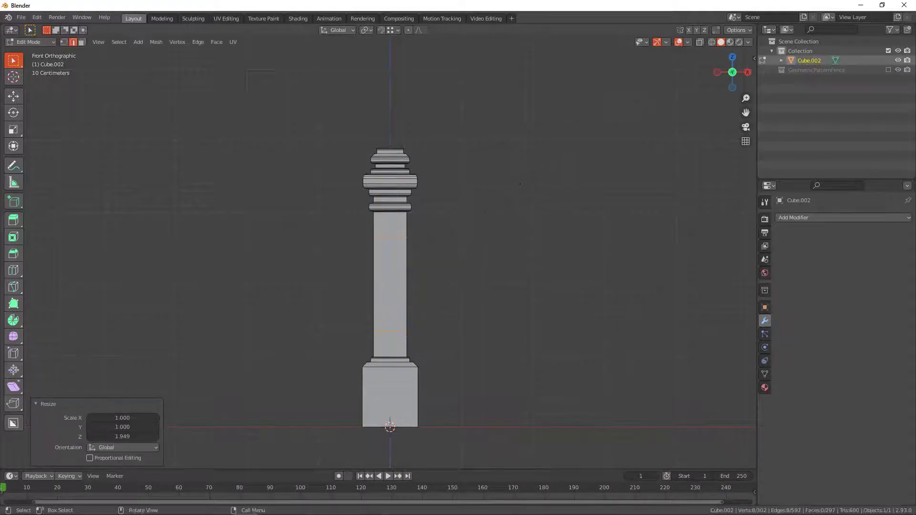
Spread the two shaft edge loops further towards the shaft's ends by scaling them about 1.094 along Z
middle_click_drag(491, 241, 418, 272)
key("alt+Tab")
key("alt+Tab")
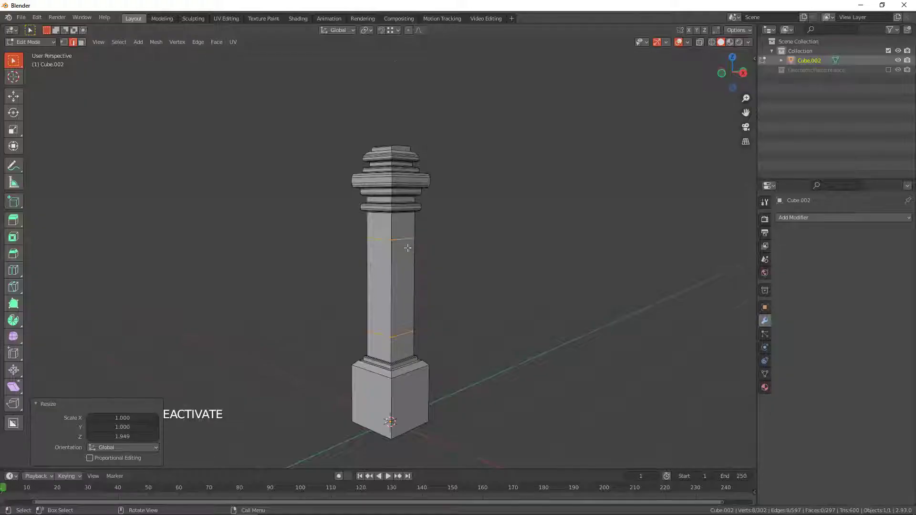
key("s")
key("z")
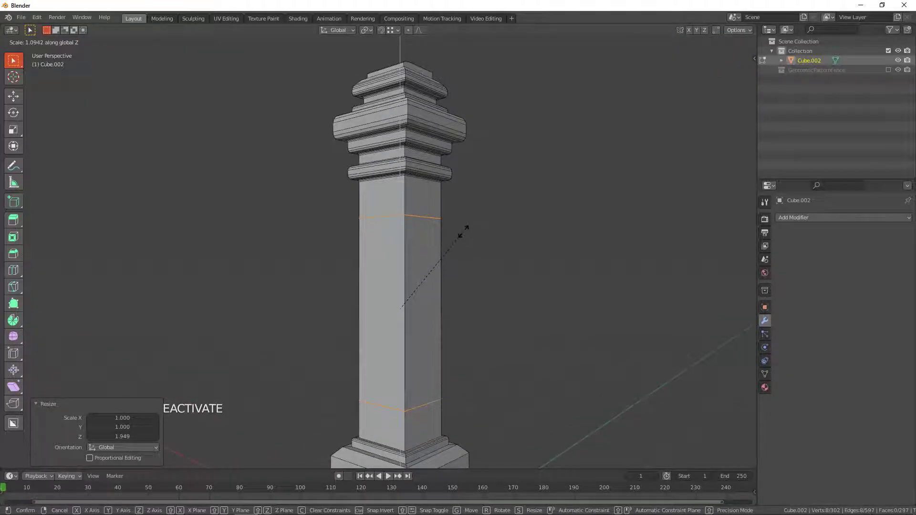
left_click(463, 232)
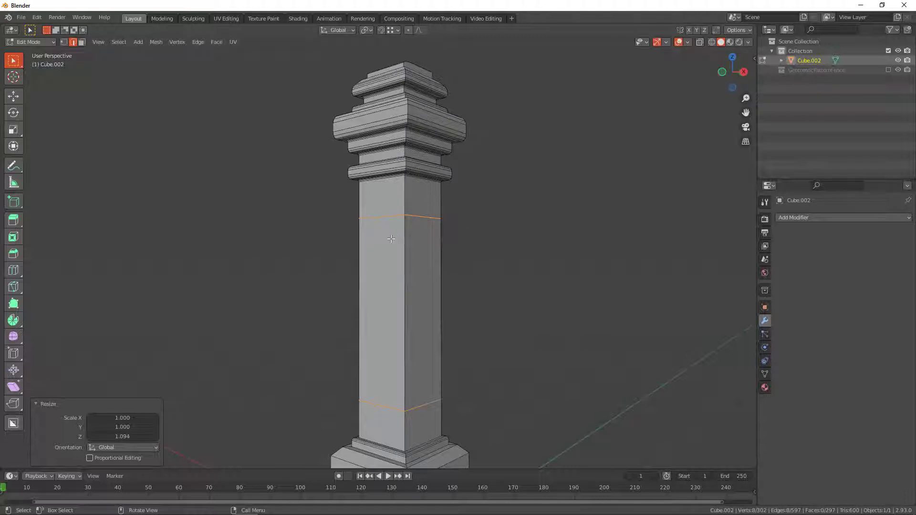
Inset the four shaft faces between the two edge loops individually by about 0.0516 m
key("3")
left_click(423, 260)
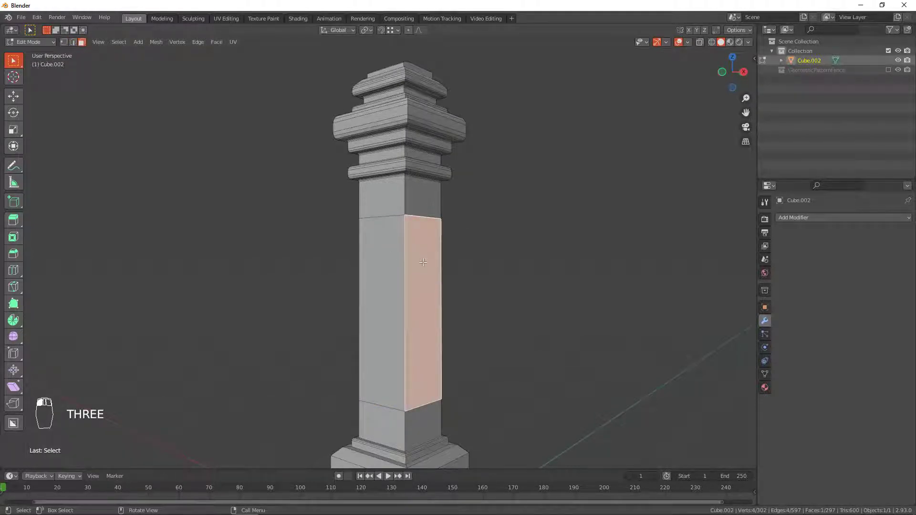
left_click(442, 262, "alt")
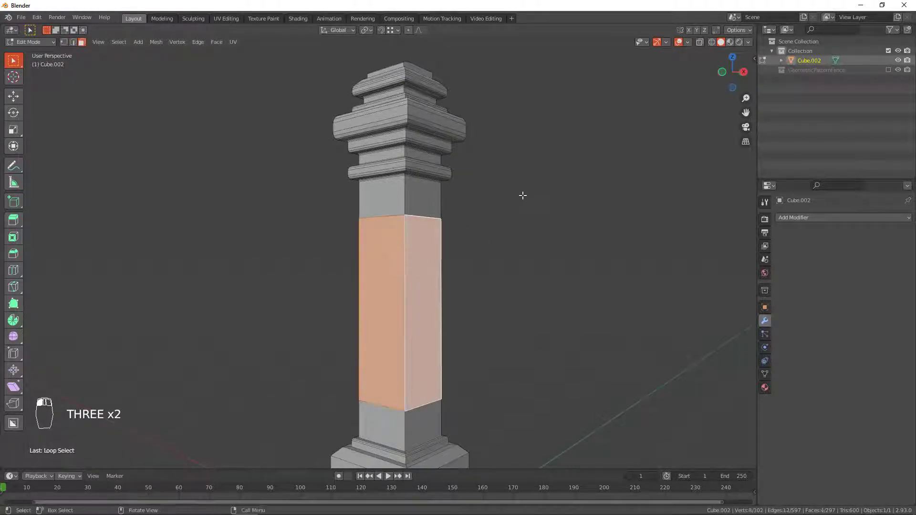
key("i")
key("i")
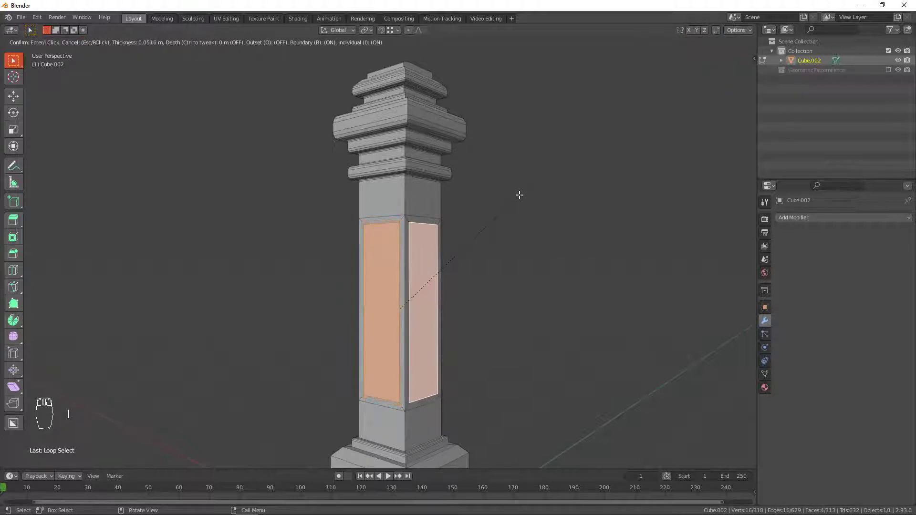
left_click(520, 195)
Extrude the four inset shaft faces inward along their normals with an offset of -0.039 m to form recessed panels
middle_click_drag(445, 264, 501, 250)
scroll(530, 237, "up", 4)
key("alt+e")
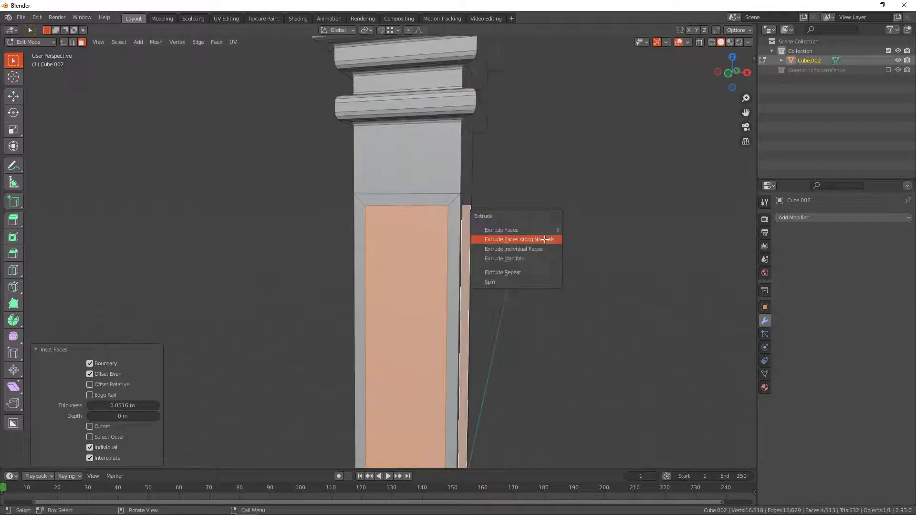
left_click(545, 239)
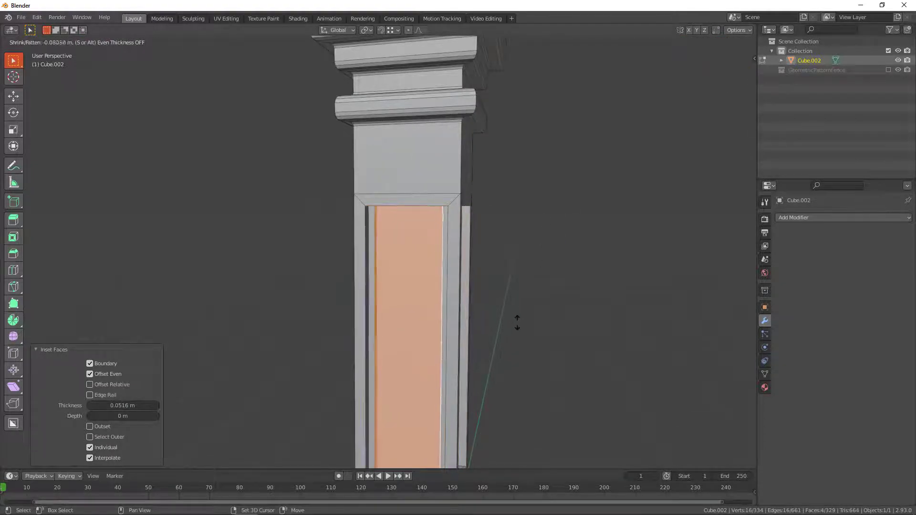
left_click(536, 294)
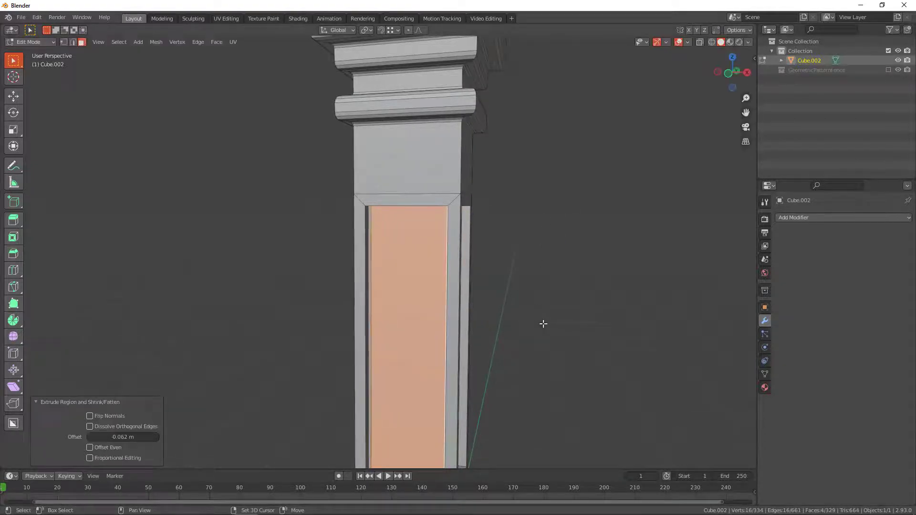
middle_click_drag(543, 323, 213, 335)
left_click_drag(119, 437, 133, 437)
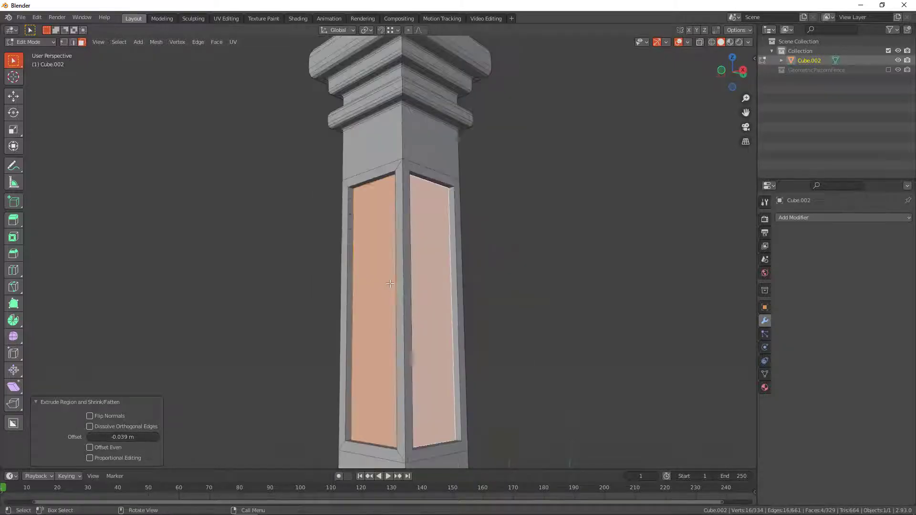
Examine the whole column with its recessed panels in Object Mode, up close, from the front and in perspective
key("alt+Tab")
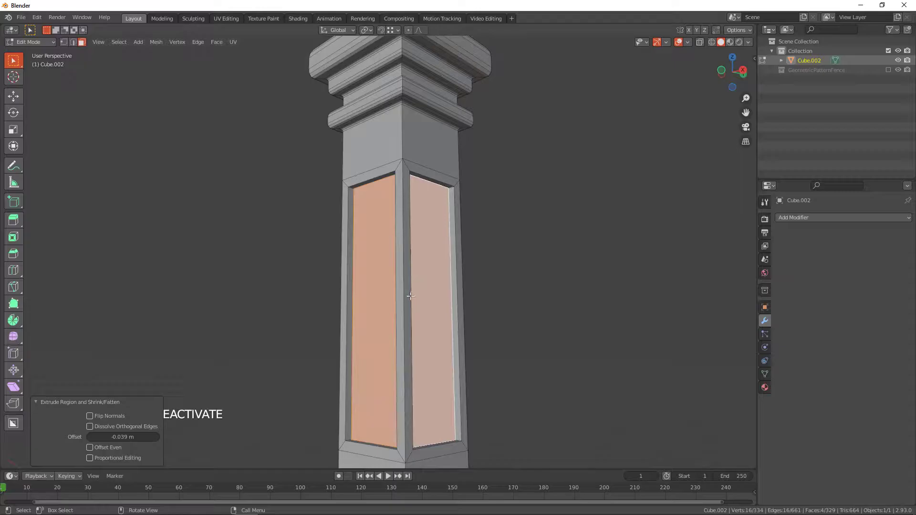
middle_click_drag(334, 257, 416, 301)
key("Tab")
scroll(509, 330, "up", 3)
scroll(418, 295, "down", 5)
key("KP_1")
scroll(417, 334, "up", 2)
scroll(426, 313, "down", 2)
scroll(411, 245, "down", 2)
middle_click_drag(402, 262, 406, 284)
scroll(408, 303, "up", 2)
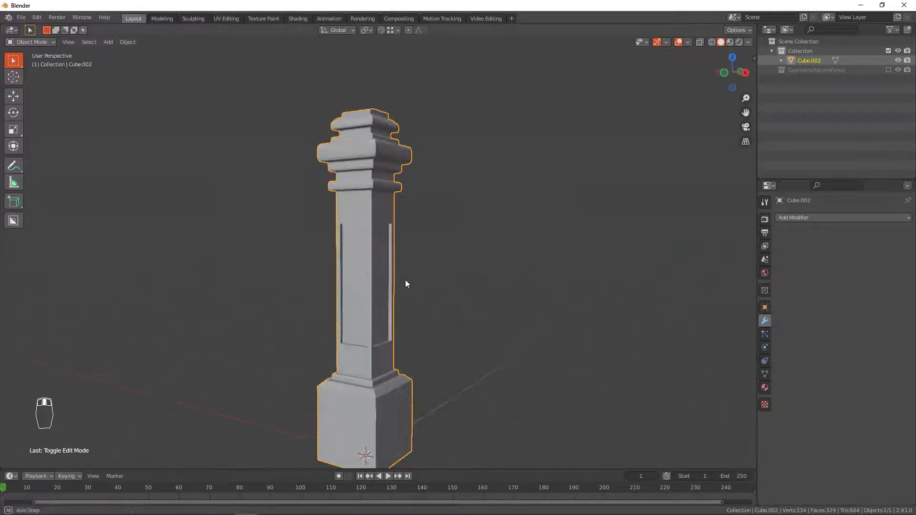
Shade the column smooth and enable Auto Smooth for its normals
right_click(380, 154)
left_click(380, 153)
scroll(392, 207, "up", 3)
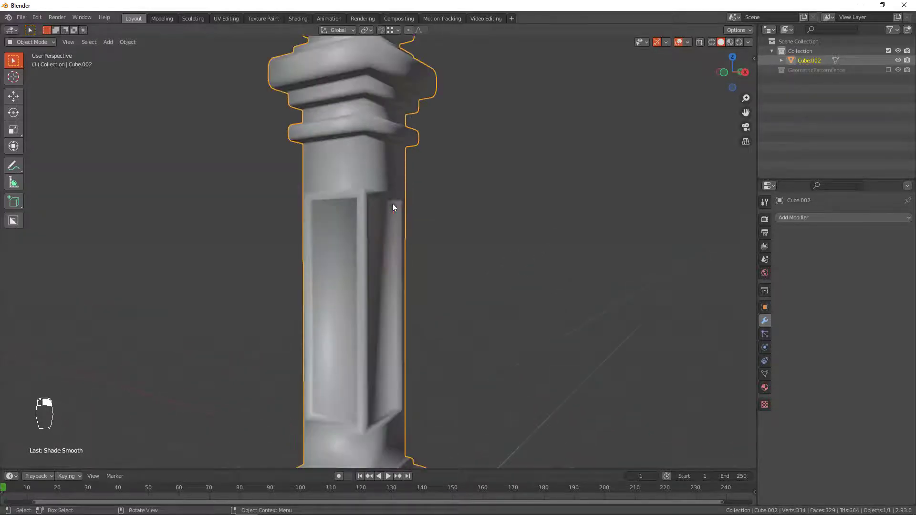
left_click(765, 375)
left_click(774, 427)
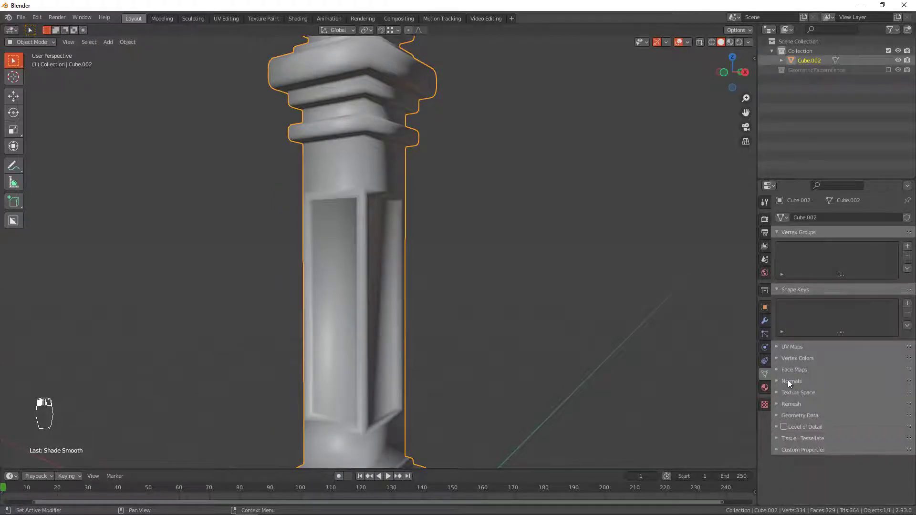
left_click(789, 381)
left_click(831, 396)
left_click(788, 380)
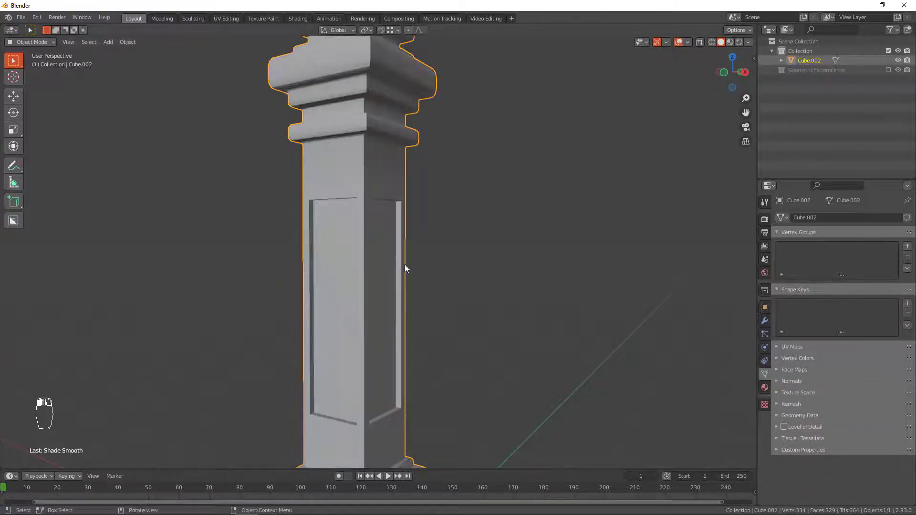
Select the vertical edge loops running down all four corners of the column in edge select mode
mouse_move(405, 266)
middle_mouse_down()
mouse_move(444, 235)
mouse_move(401, 145)
mouse_move(399, 276)
middle_mouse_up()
key("Tab")
scroll(434, 211, "up", 5)
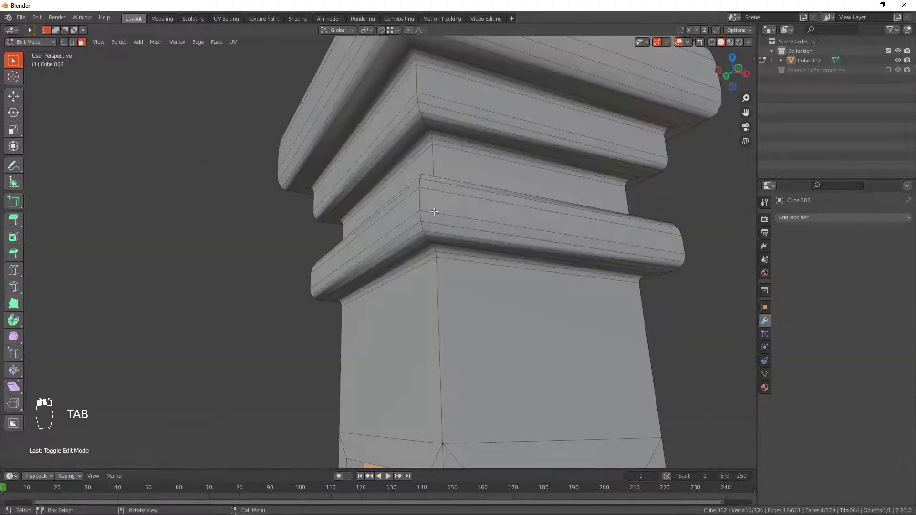
left_click(419, 197, "alt")
key("2")
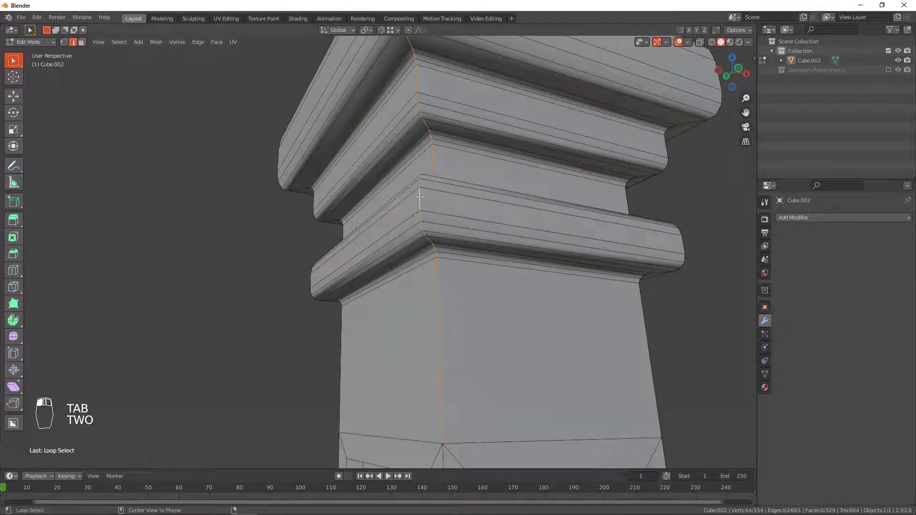
middle_click_drag(419, 198, 315, 225)
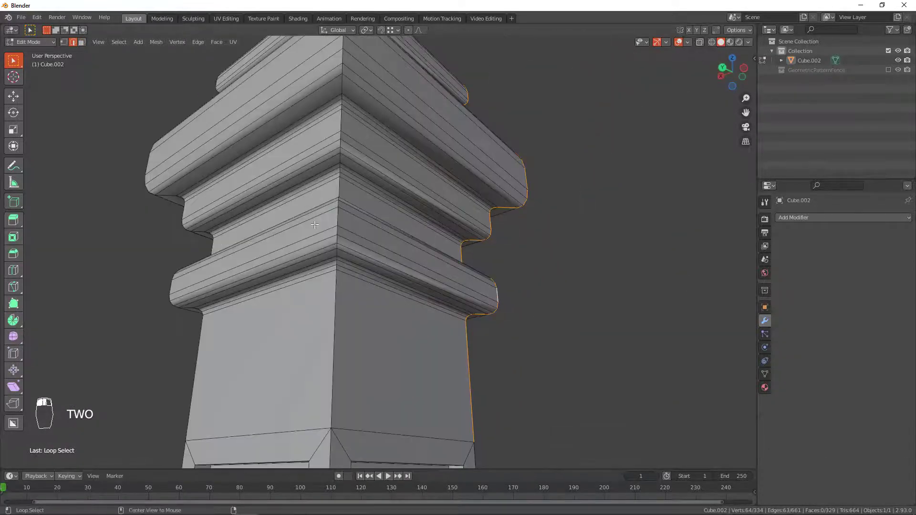
left_click(342, 125, "alt+shift")
scroll(360, 138, "up", 3)
middle_click_drag(341, 125, 477, 148)
left_click(349, 141, "alt+shift")
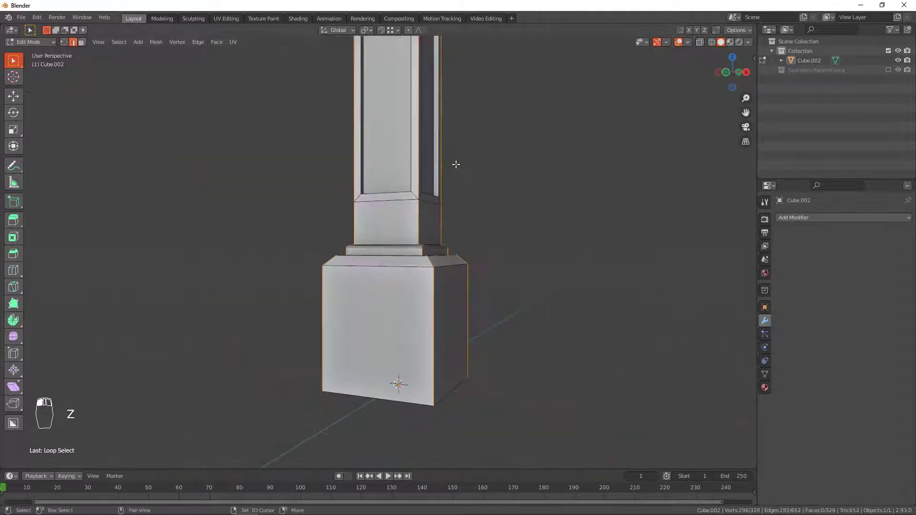
Bevel the selected corner edges with 3 segments and a width of 0.004 m, and return to Object Mode
middle_click_drag(486, 77, 450, 241, "shift")
scroll(450, 242, "up", 8)
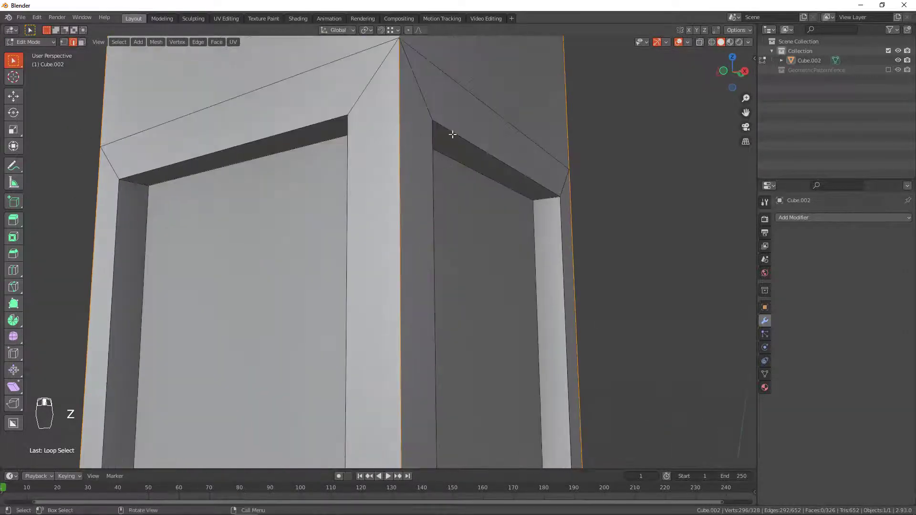
middle_click_drag(453, 135, 450, 265, "shift")
scroll(502, 264, "up", 2)
key("ctrl+b")
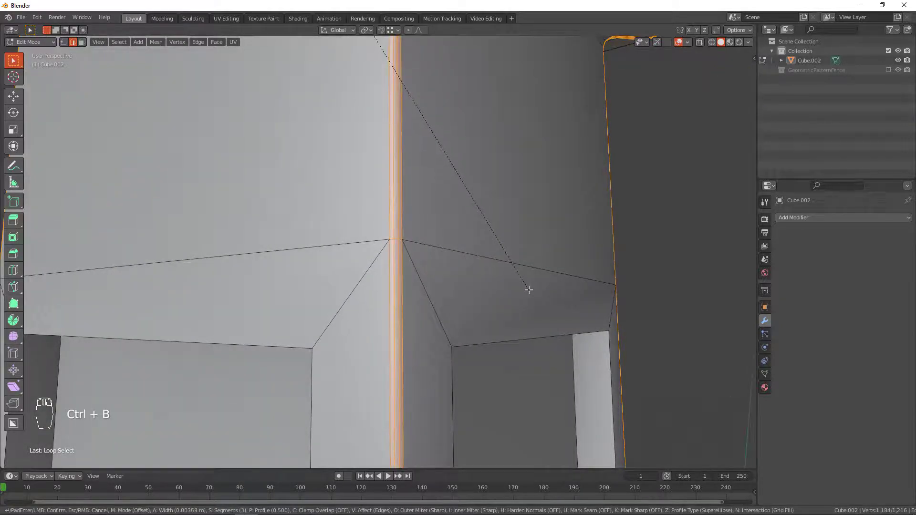
left_click(529, 290)
scroll(491, 300, "down", 4)
scroll(482, 284, "up", 3)
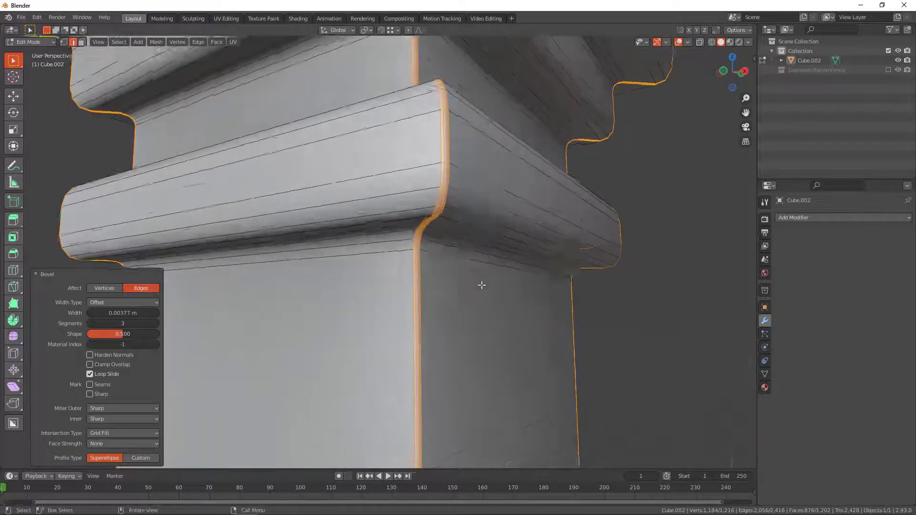
middle_click_drag(461, 253, 467, 299)
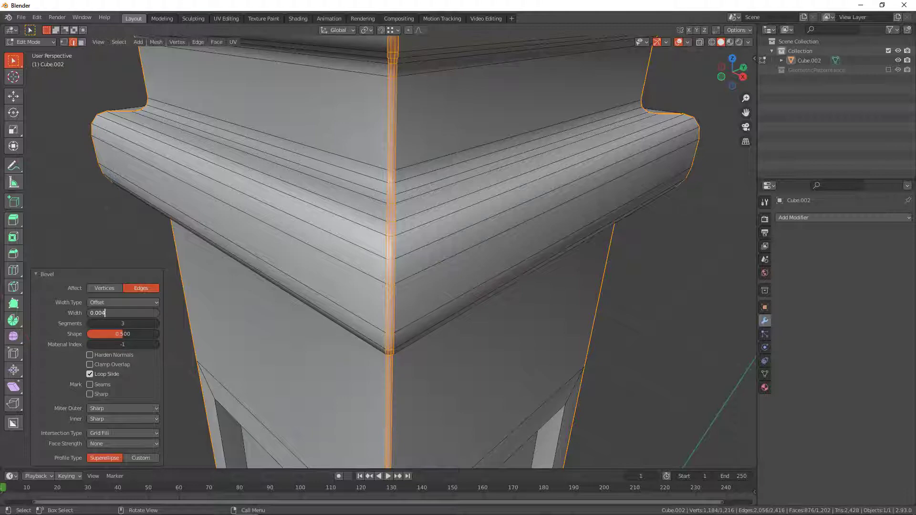
scroll(432, 196, "down", 2)
key("Tab")
Add a Weighted Normal modifier to the column with Keep Sharp enabled
middle_click_drag(461, 209, 476, 148)
scroll(507, 324, "down", 4)
middle_click_drag(509, 332, 453, 230, "shift")
middle_click_drag(452, 230, 425, 228)
scroll(438, 246, "up", 3)
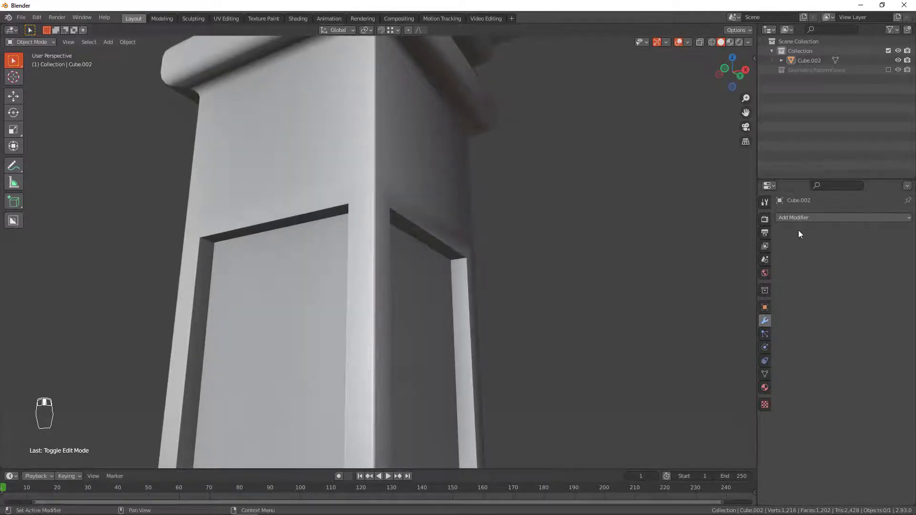
left_click(806, 218)
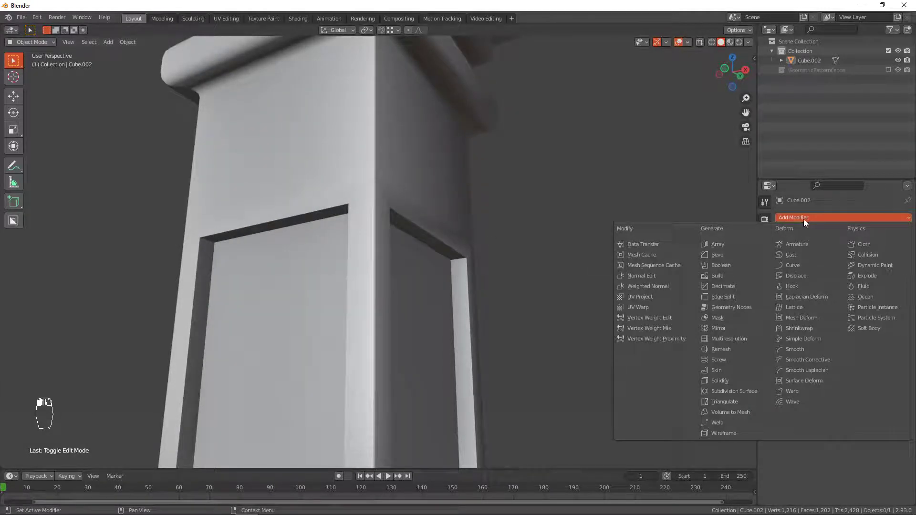
left_click(665, 284)
middle_click_drag(567, 264, 539, 267)
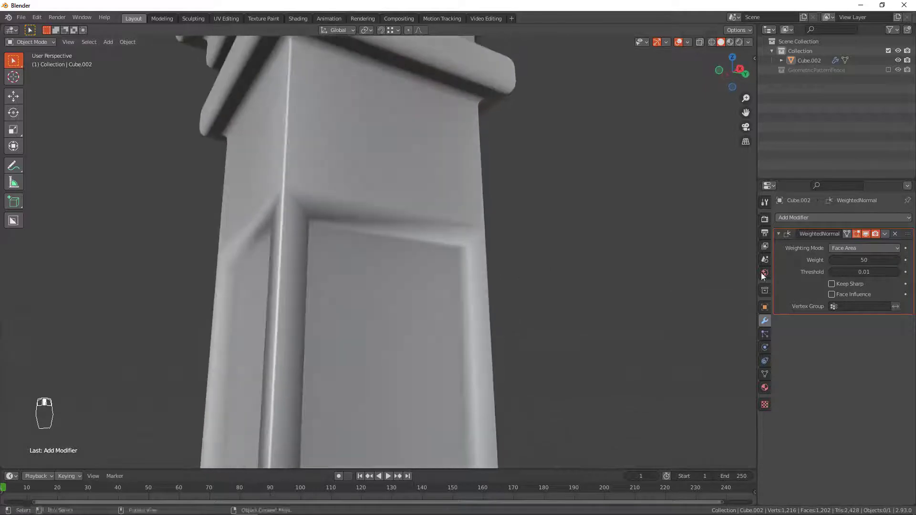
left_click(831, 283)
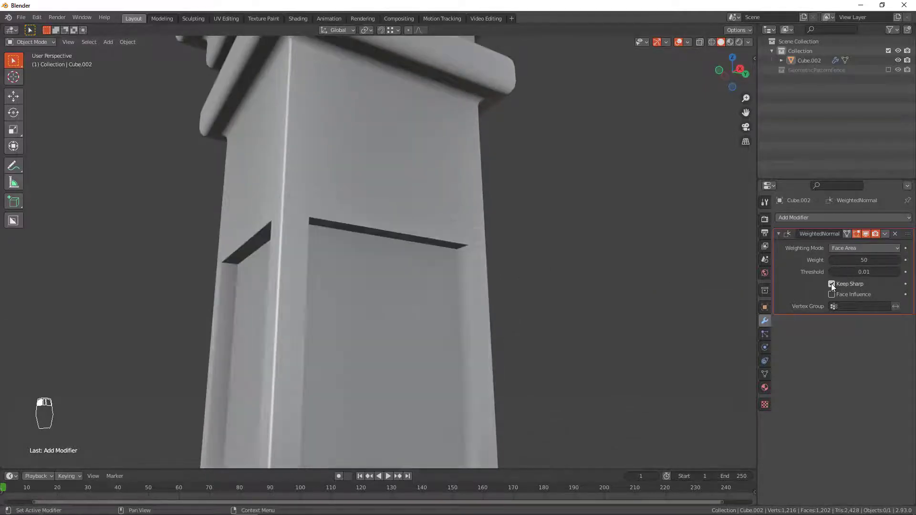
Examine the column's shading around the capital mouldings and along the recessed shaft panels
mouse_move(548, 239)
middle_mouse_down()
mouse_move(491, 220)
mouse_move(502, 226)
mouse_move(429, 237)
mouse_move(435, 262)
mouse_move(436, 136)
mouse_move(413, 253)
mouse_move(417, 225)
mouse_move(550, 261)
mouse_move(435, 234)
mouse_move(478, 276)
mouse_move(470, 340)
mouse_move(483, 320)
mouse_move(429, 276)
mouse_move(352, 271)
mouse_move(408, 177)
mouse_move(424, 329)
mouse_move(433, 317)
middle_mouse_up()
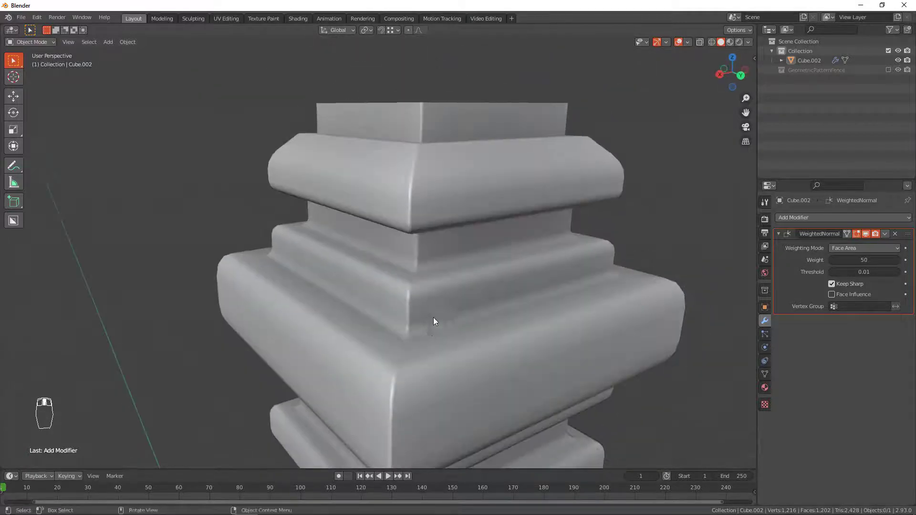
scroll(434, 315, "down", 3)
middle_click_drag(474, 241, 466, 143, "shift")
middle_click_drag(463, 234, 480, 188)
scroll(448, 225, "up", 4)
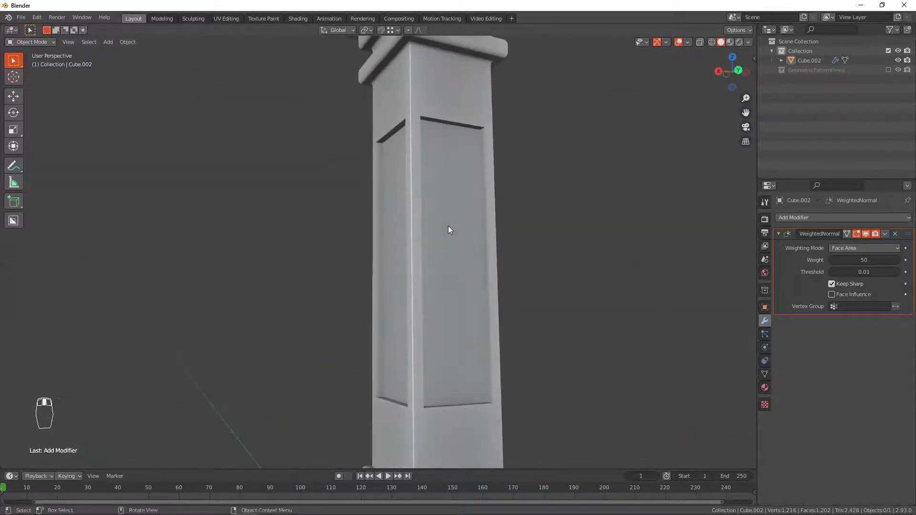
middle_click_drag(448, 228, 493, 205)
Bevel the outer rim edges of all four recessed shaft panels
key("Tab")
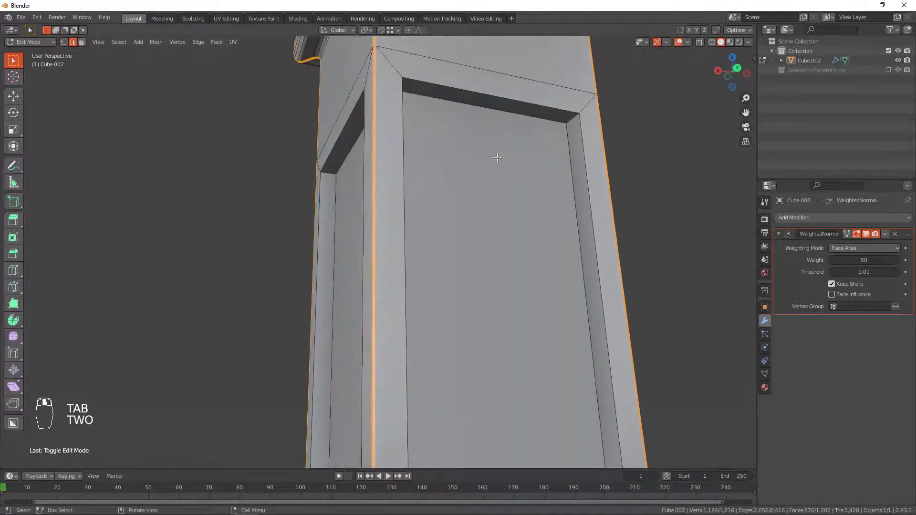
left_click(514, 123)
key("shift+z")
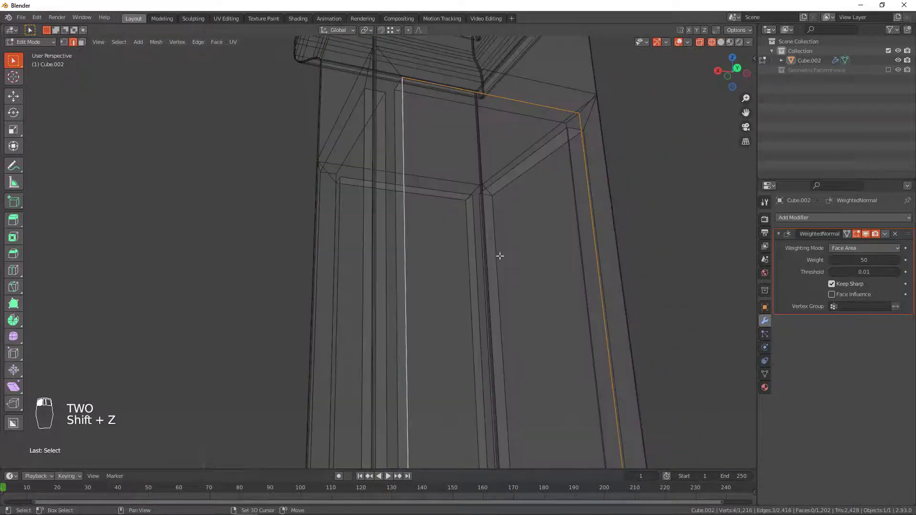
middle_click_drag(499, 256, 548, 220)
key("shift+z")
middle_click_drag(578, 313, 534, 185, "shift")
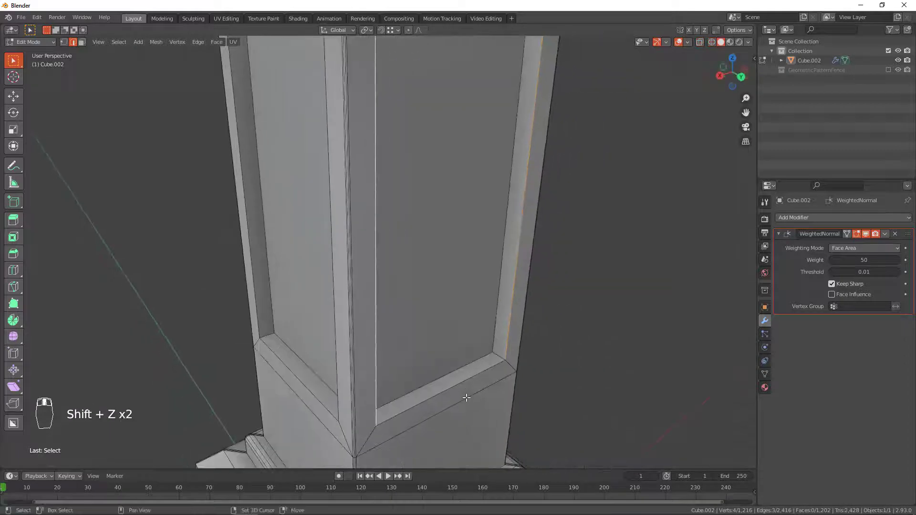
left_click(463, 390, "shift")
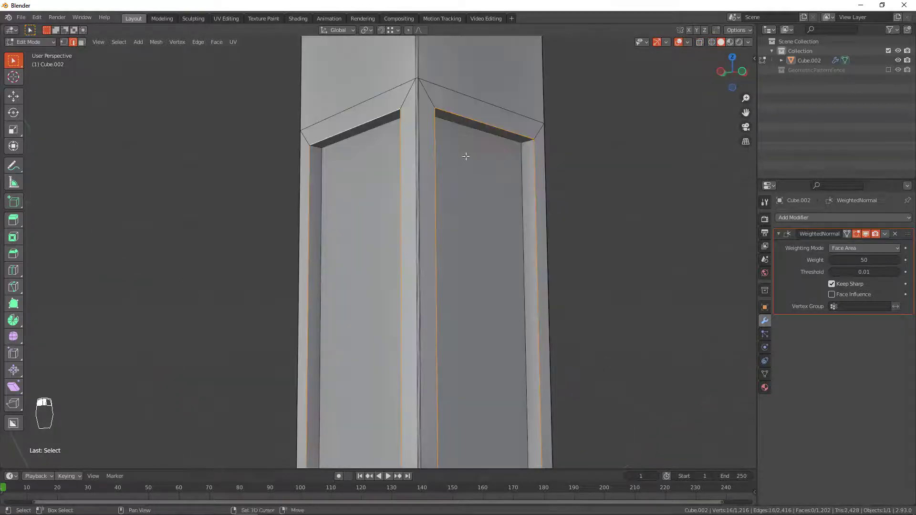
scroll(466, 156, "up", 3)
middle_click_drag(448, 253, 470, 253, "shift")
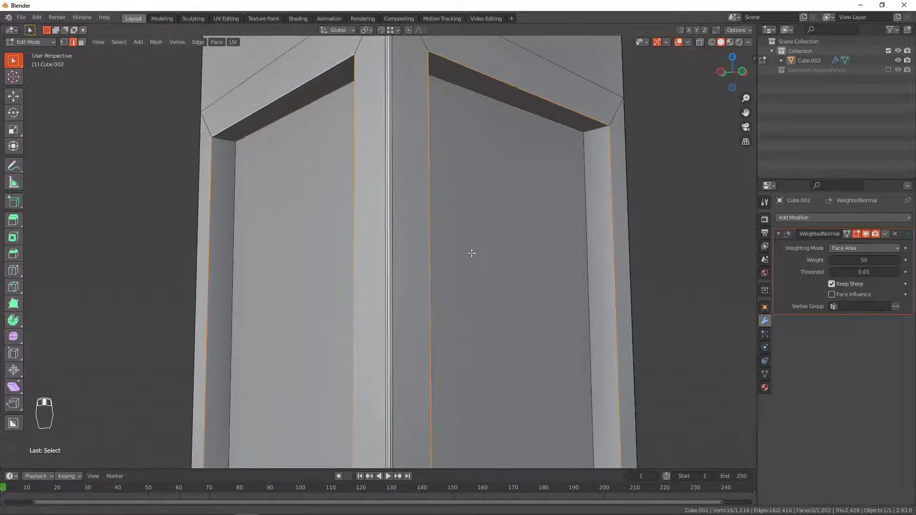
key("ctrl+b")
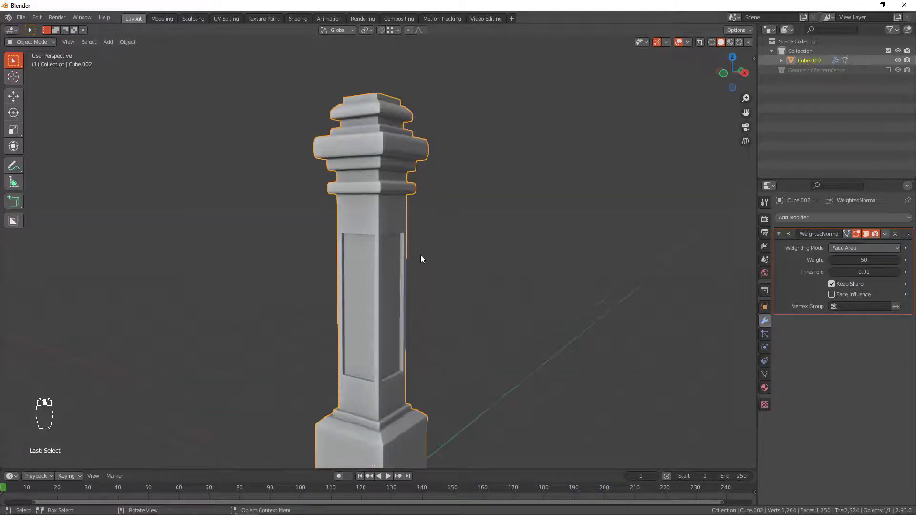
Examine the bevelled panel rims and the whole column down to its base in Edit Mode and Object Mode
middle_click_drag(420, 255, 372, 227)
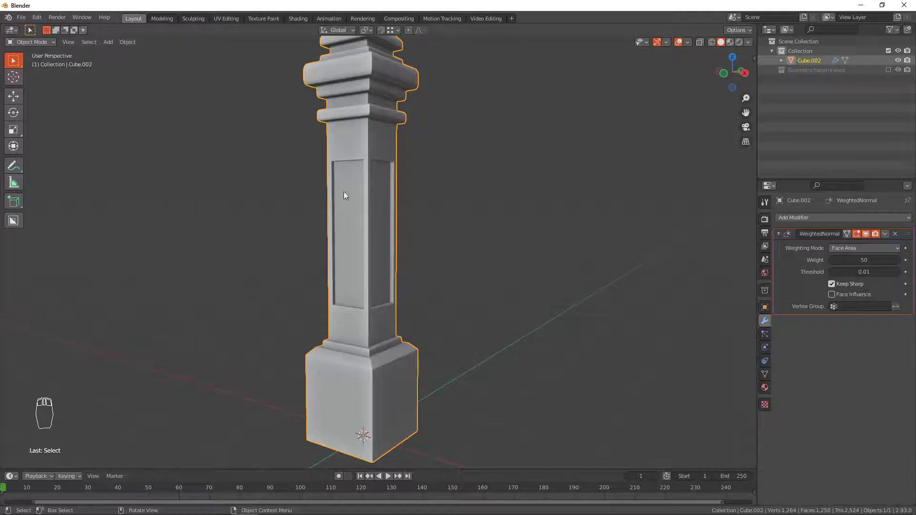
key("Tab")
scroll(400, 216, "up", 4)
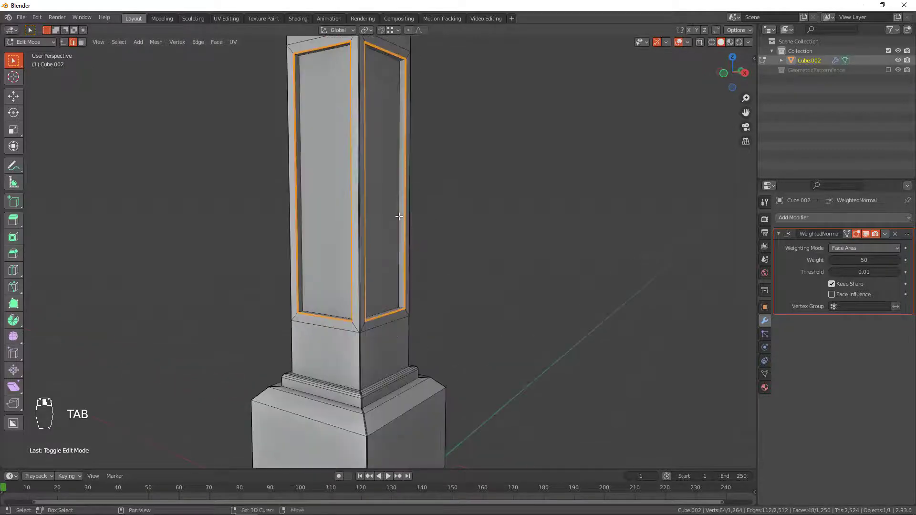
scroll(408, 287, "down", 3)
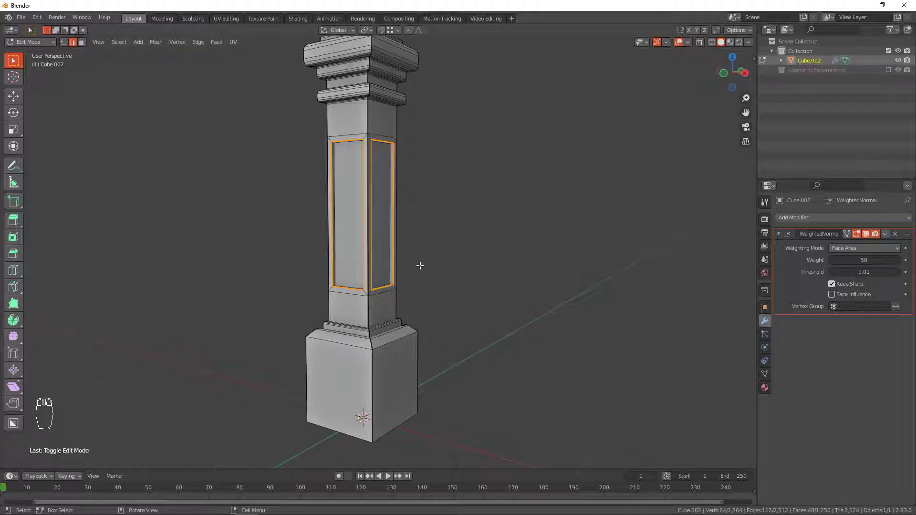
key("a")
middle_click_drag(438, 270, 376, 342)
scroll(395, 233, "up", 3)
scroll(393, 259, "down", 3)
key("Tab")
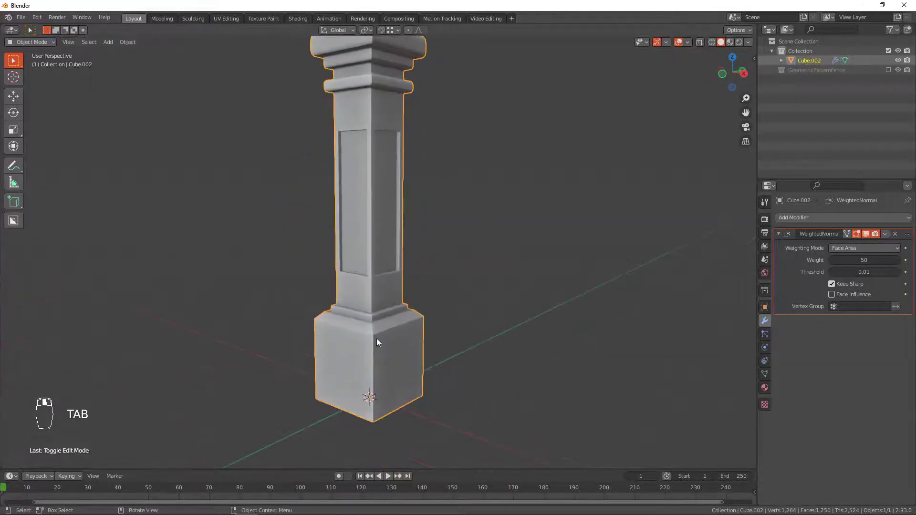
Create a new material for the column in the Shading workspace and name it WoodenHandrail
left_click(764, 387)
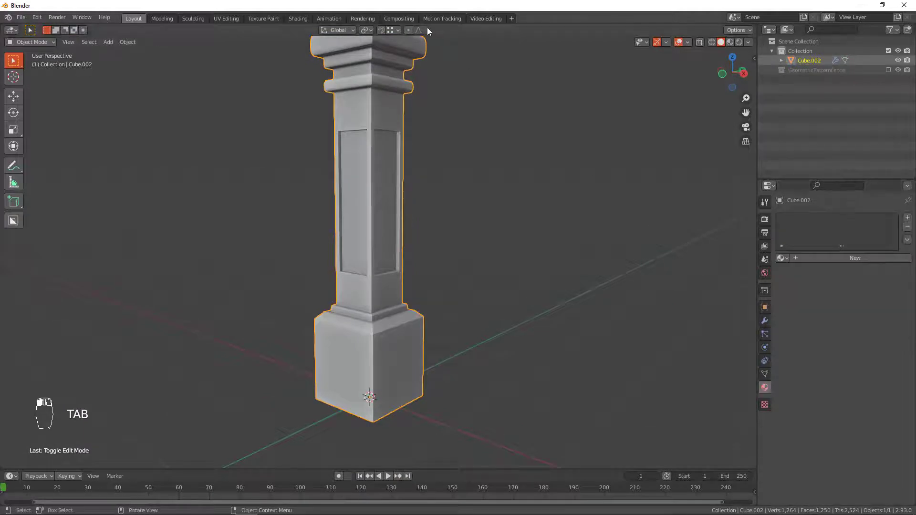
left_click(298, 19)
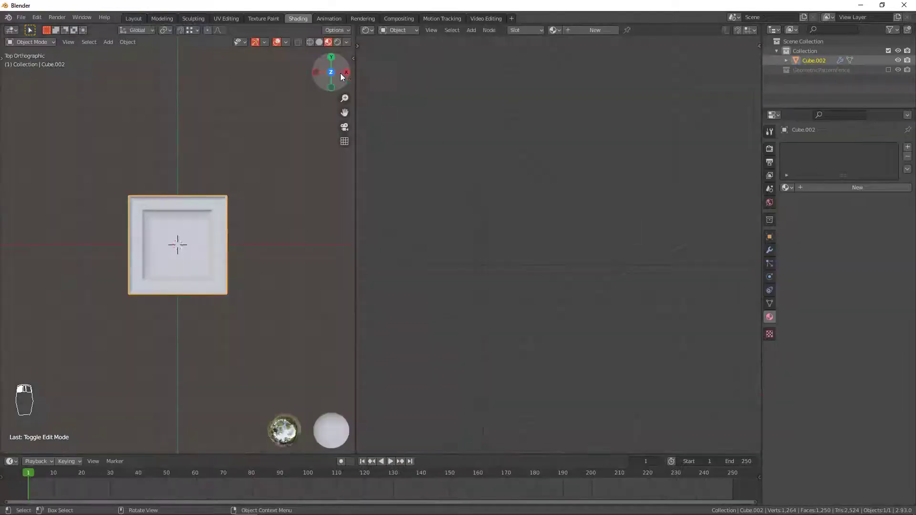
key("KP_1")
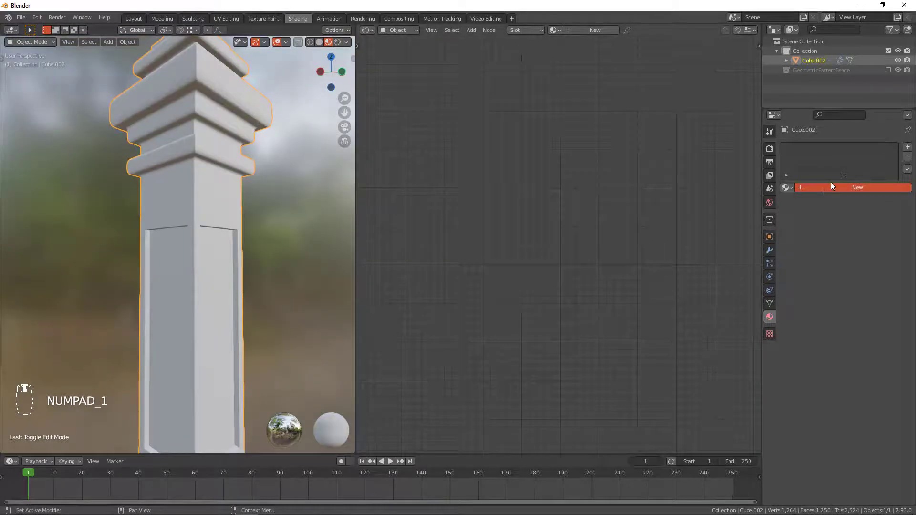
left_click(831, 187)
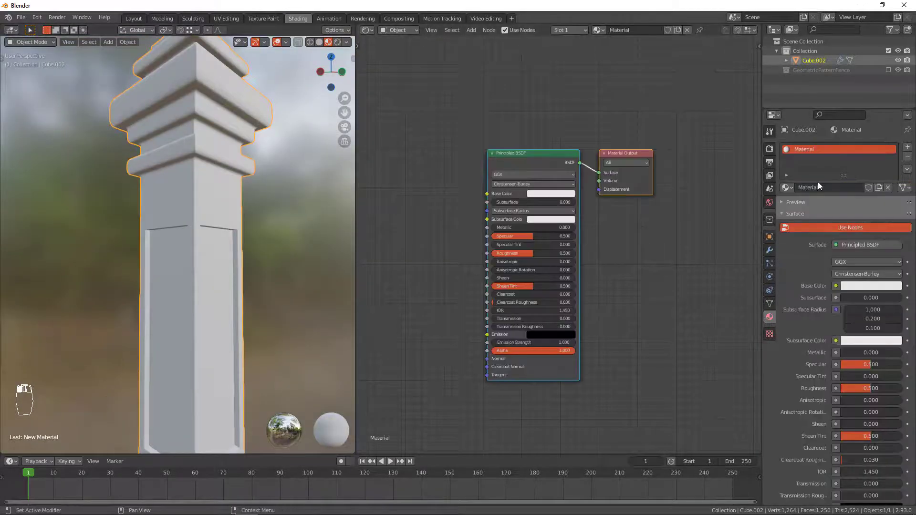
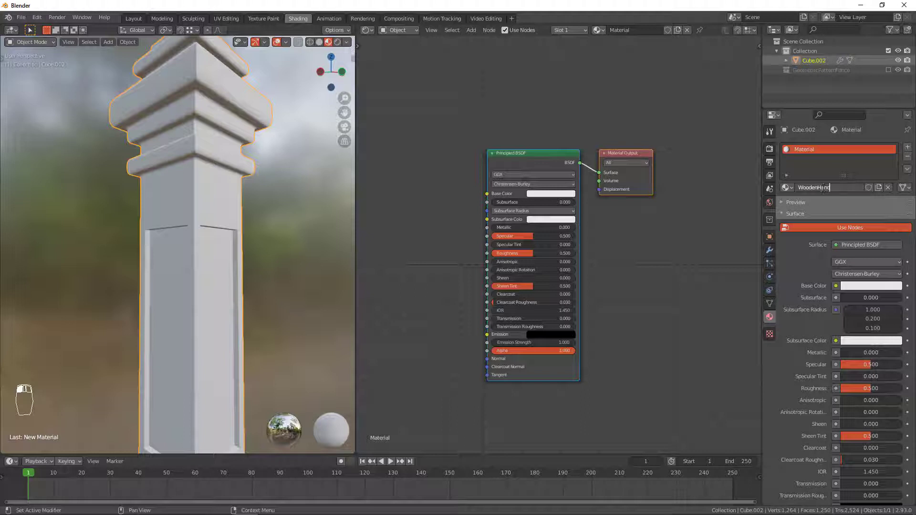
key("Return")
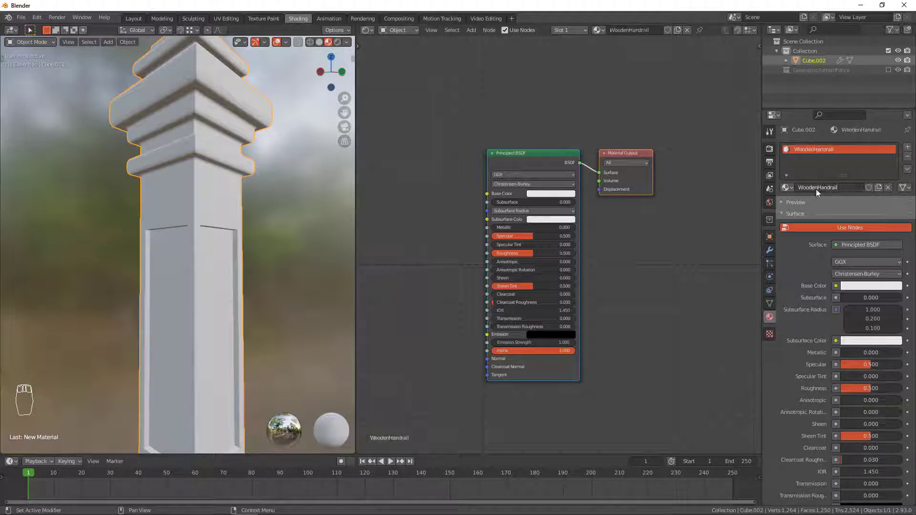
Connect American_walnut_pxr128.tif to the base colour and American_walnut_pxr128_normal.tif, set to Non-Color, to the shader's normal through a Normal Map node
left_click(633, 207)
scroll(633, 208, "up", 3)
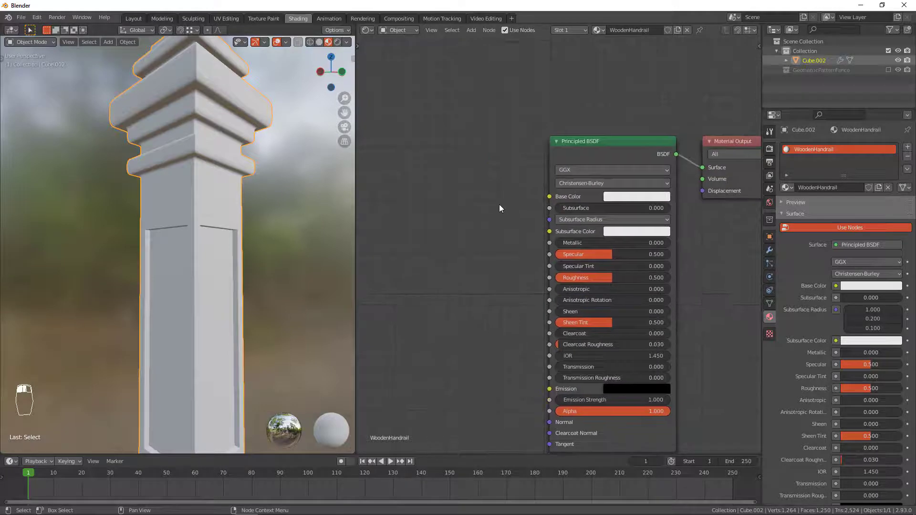
key("shift+a")
mouse_move(468, 246)
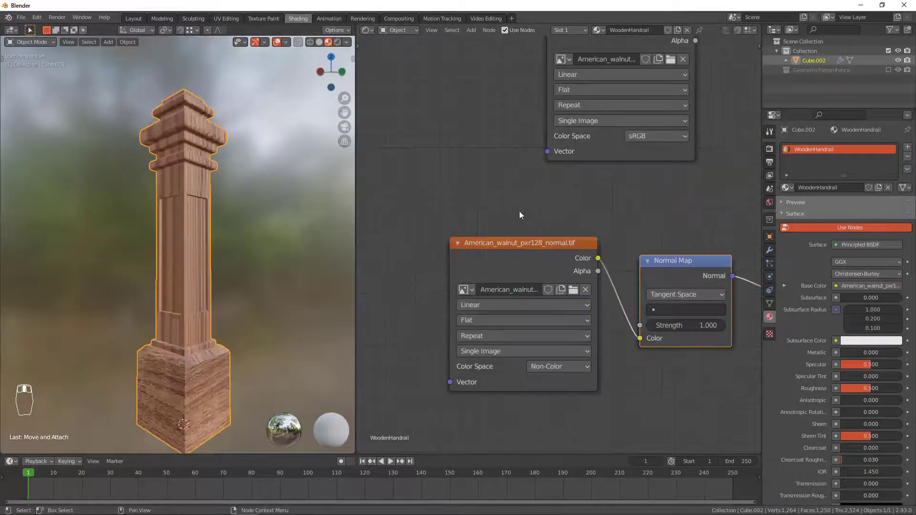
Rearrange the two walnut image texture nodes and the Normal Map node with clear spacing beside the shader
scroll(519, 211, "down", 3)
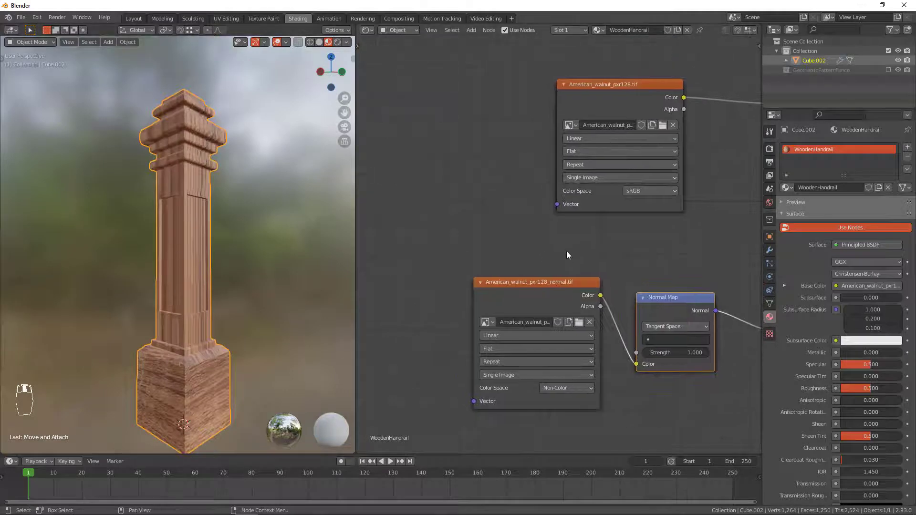
middle_click_drag(566, 251, 563, 307)
left_click_drag(612, 161, 567, 149)
middle_click_drag(642, 268, 626, 193)
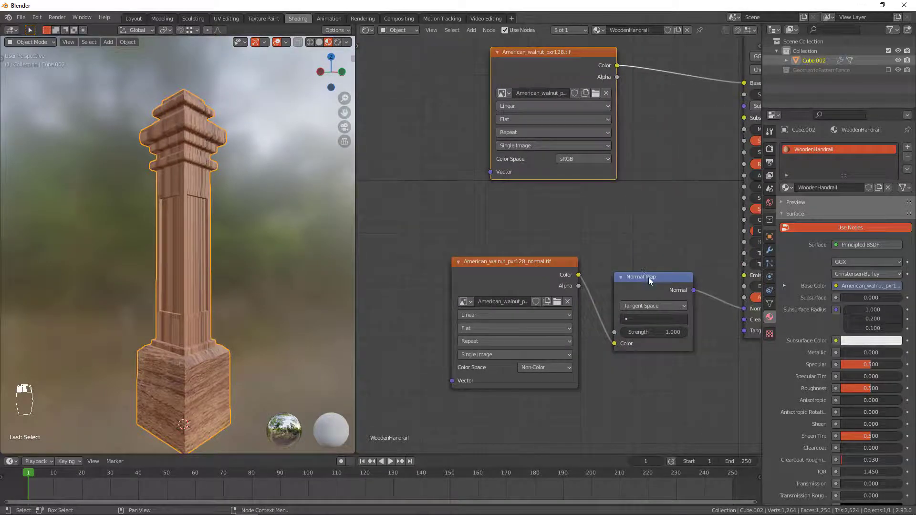
left_click_drag(648, 277, 656, 280)
left_click_drag(541, 265, 545, 262)
scroll(546, 242, "up", 1)
middle_click_drag(480, 234, 510, 239)
scroll(203, 275, "up", 3)
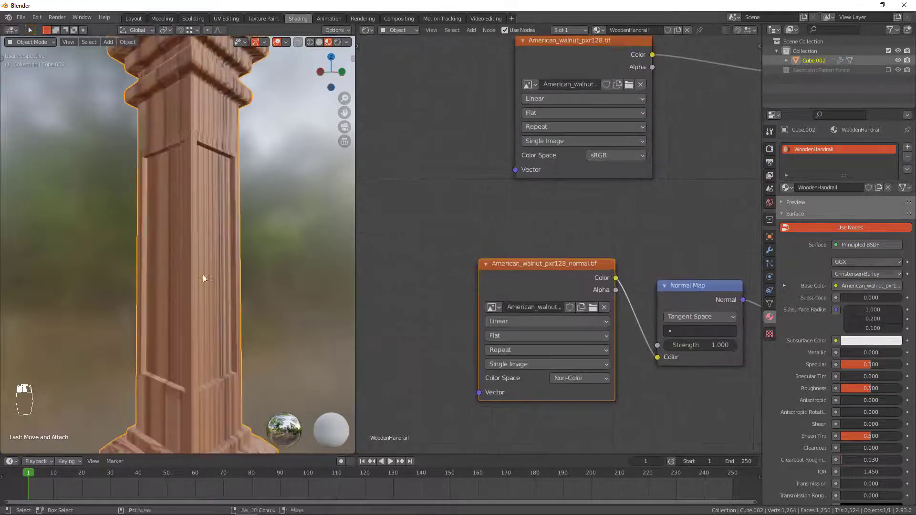
Unwrap all faces of the column with Smart UV Project using its default settings
key("Tab")
scroll(205, 230, "down", 4)
key("u")
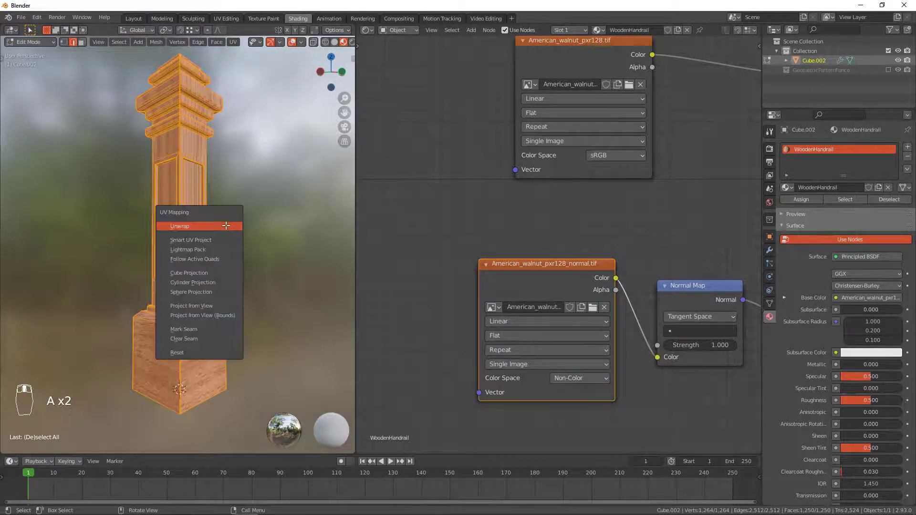
left_click(219, 239)
left_click(247, 312)
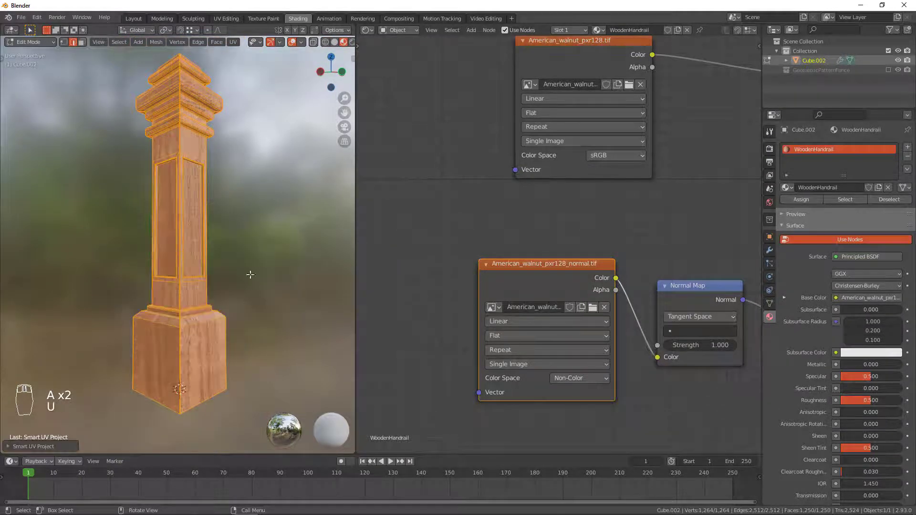
key("Tab")
mouse_move(254, 259)
middle_mouse_down()
mouse_move(245, 273)
mouse_move(267, 262)
middle_mouse_up()
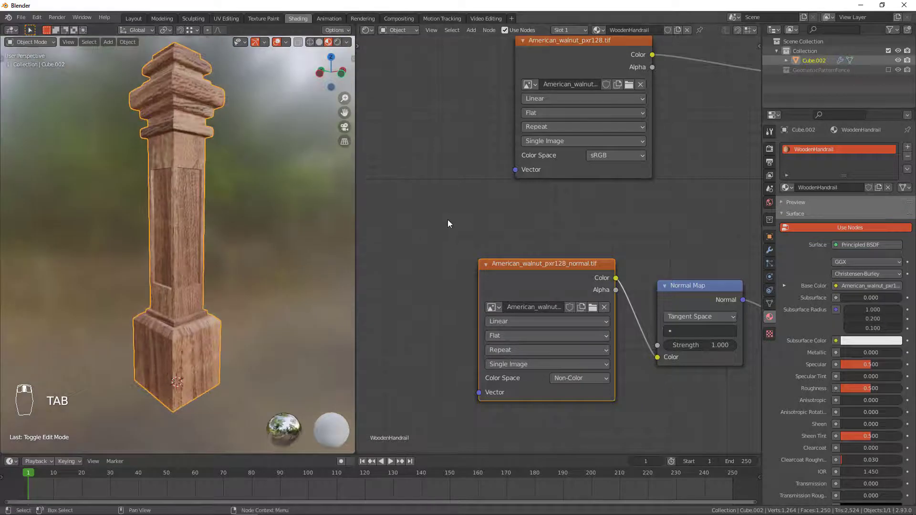
middle_click_drag(470, 157, 490, 227)
scroll(490, 227, "up", 4)
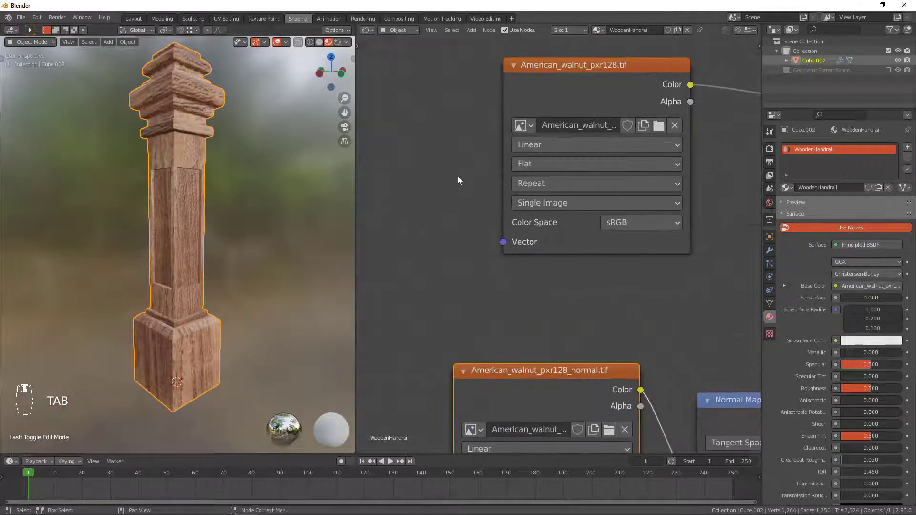
middle_click_drag(458, 188, 467, 207)
scroll(467, 207, "down", 2)
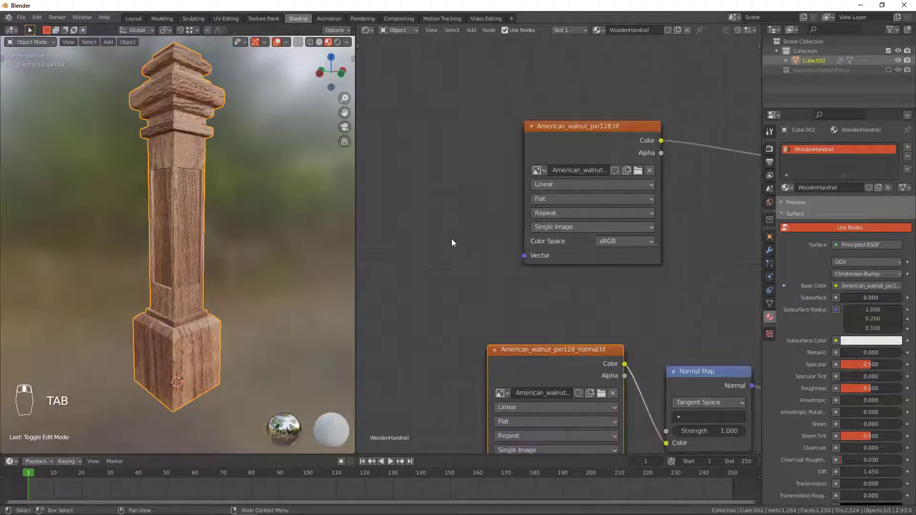
In the UV Editing workspace, display the column in material preview and scale all its UV islands up about 1.4 times
left_click(234, 18)
key("a")
scroll(253, 235, "up", 3)
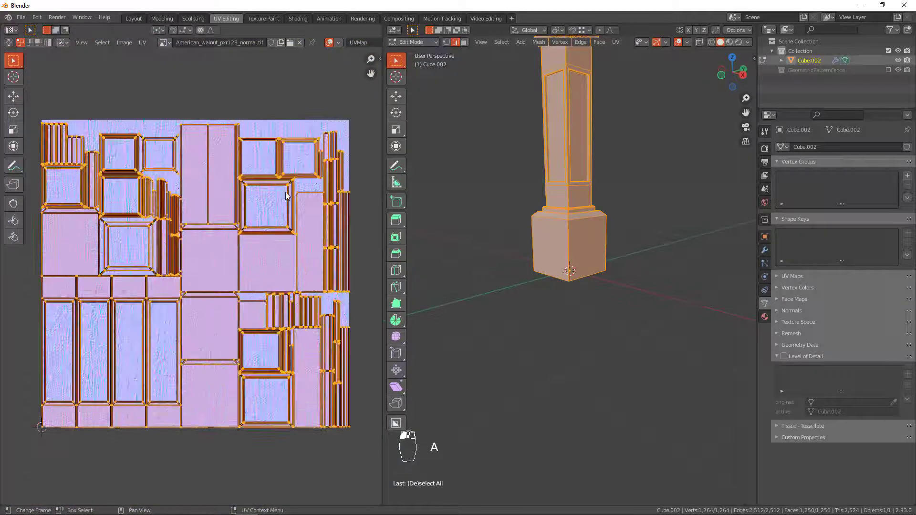
key("z")
left_click(624, 244)
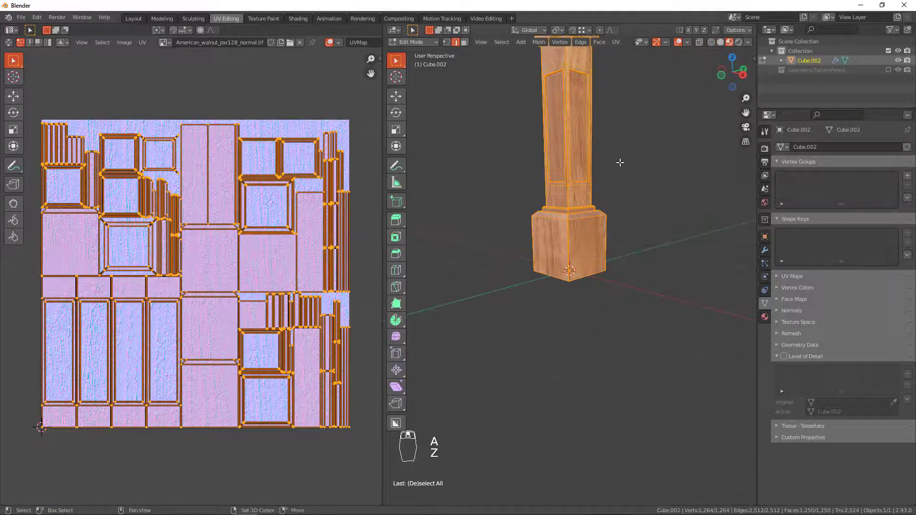
middle_click_drag(619, 162, 654, 319, "shift")
scroll(261, 184, "up", 1)
key("s")
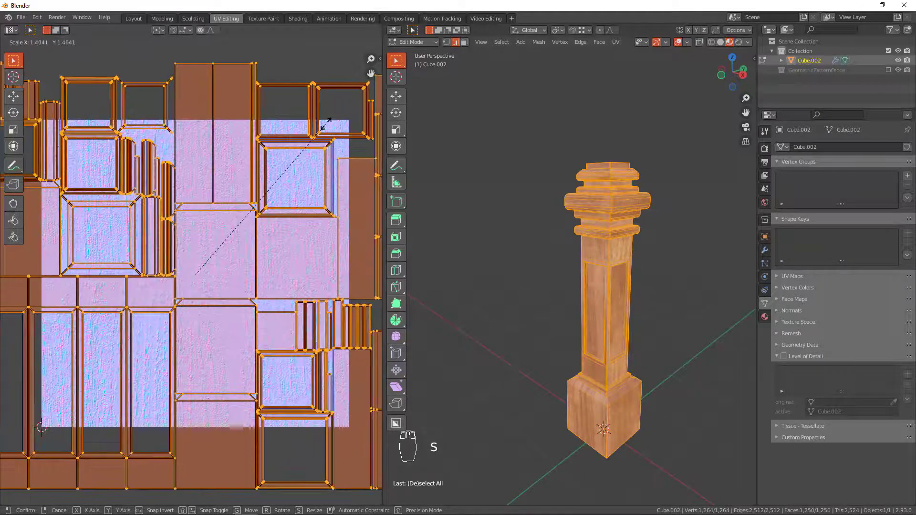
left_click(328, 126)
middle_click_drag(620, 274, 617, 247)
key("Tab")
scroll(626, 254, "up", 4)
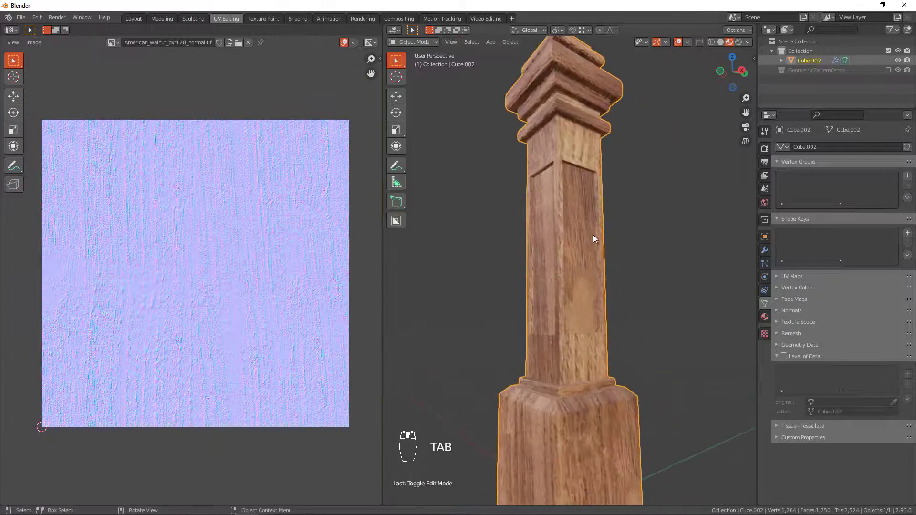
Scale all the column's UV islands up further for a finer wood grain and view the result in Object Mode
key("Tab")
scroll(272, 185, "down", 2)
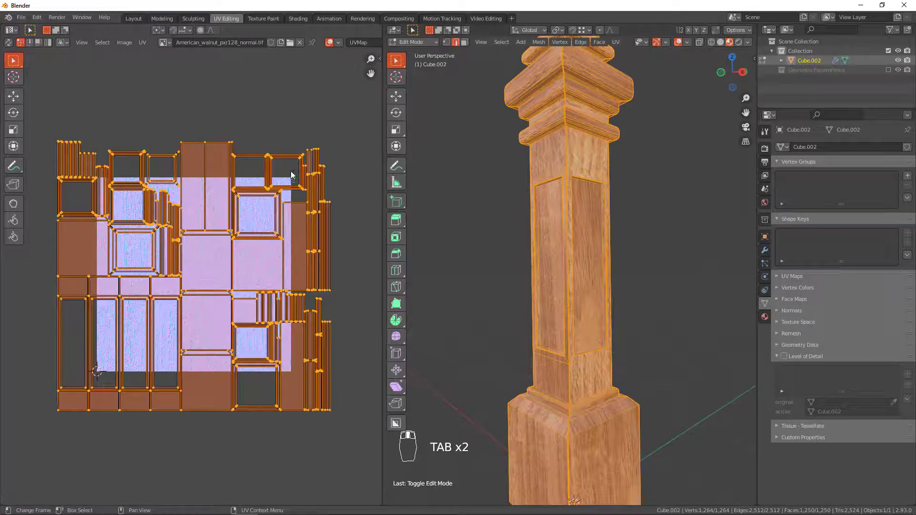
key("s")
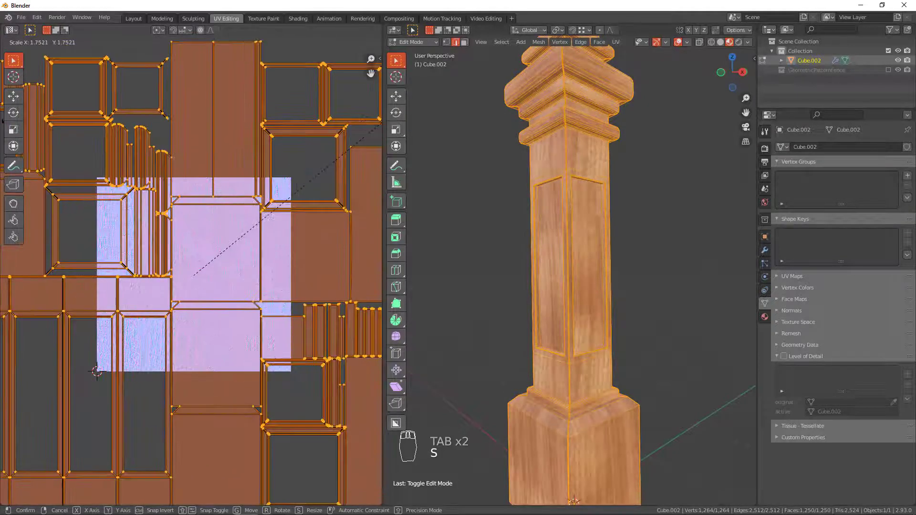
left_click(361, 141)
key("Tab")
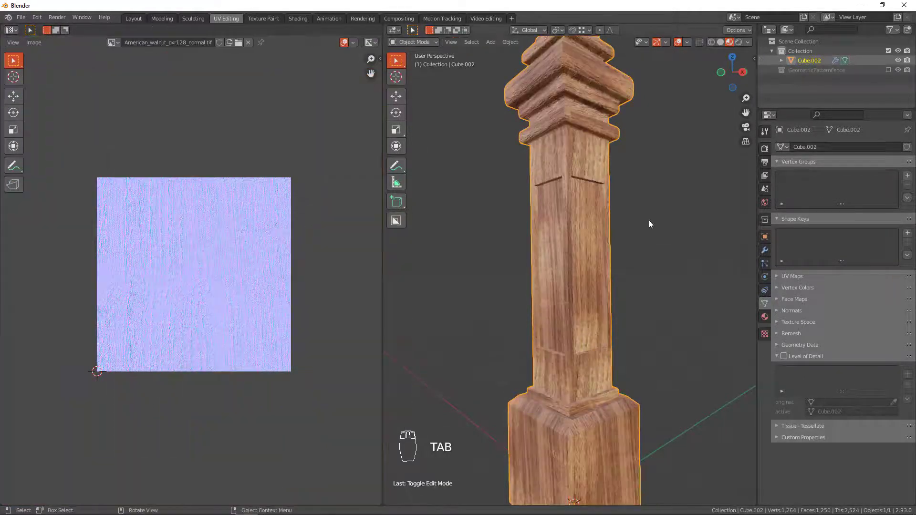
middle_click_drag(648, 220, 596, 236)
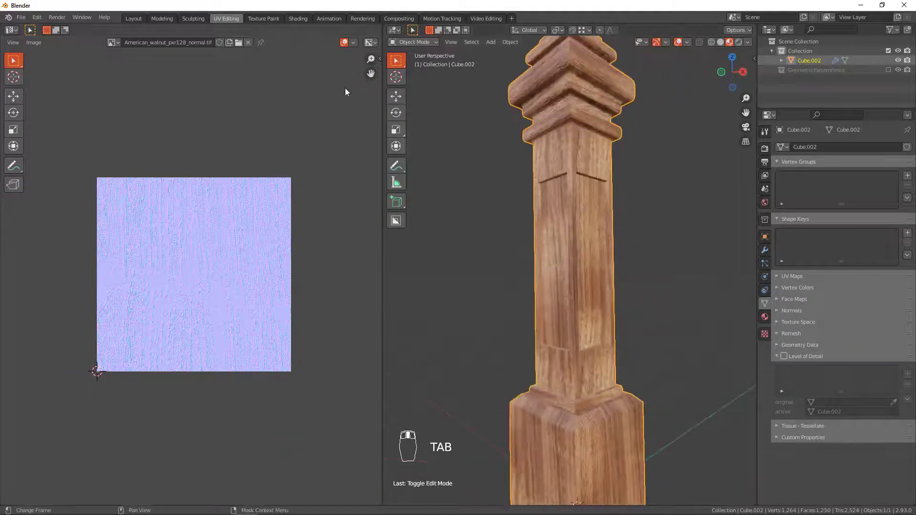
Return to the Shading workspace and select the four recessed panel faces around the column shaft in Edit Mode
left_click(297, 18)
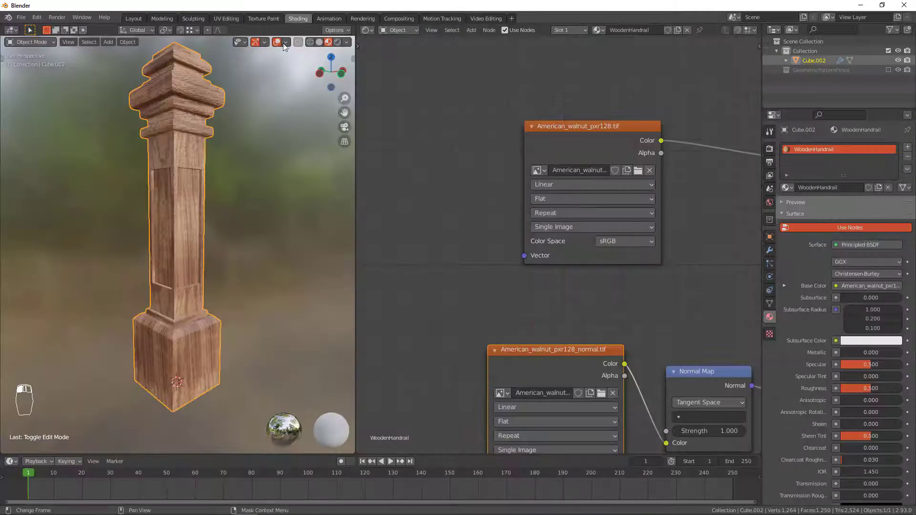
scroll(228, 233, "up", 5)
middle_click_drag(262, 242, 144, 201)
left_click(253, 238)
scroll(201, 231, "up", 3)
key("Tab")
key("3")
left_click(192, 204)
middle_click_drag(77, 210, 281, 230)
left_click(219, 209, "shift")
middle_click_drag(210, 209, 269, 224)
left_click(132, 190, "shift")
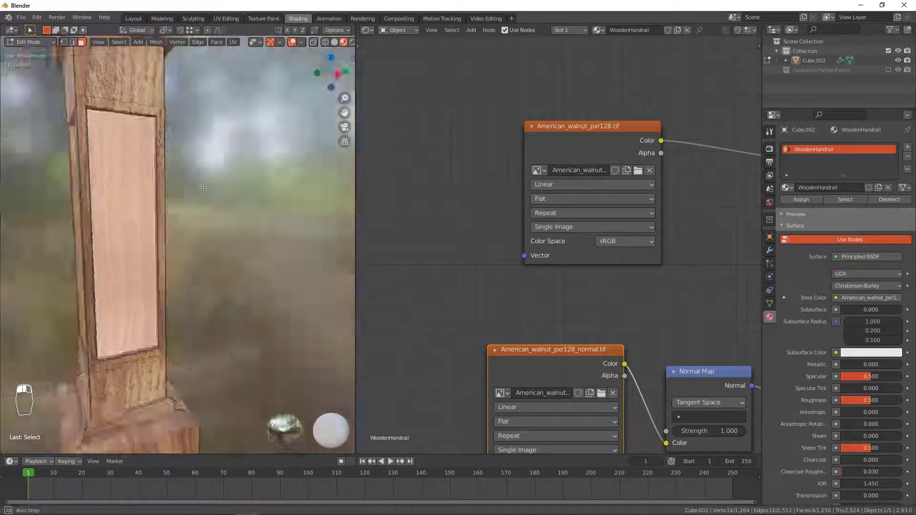
middle_click_drag(132, 190, 207, 225)
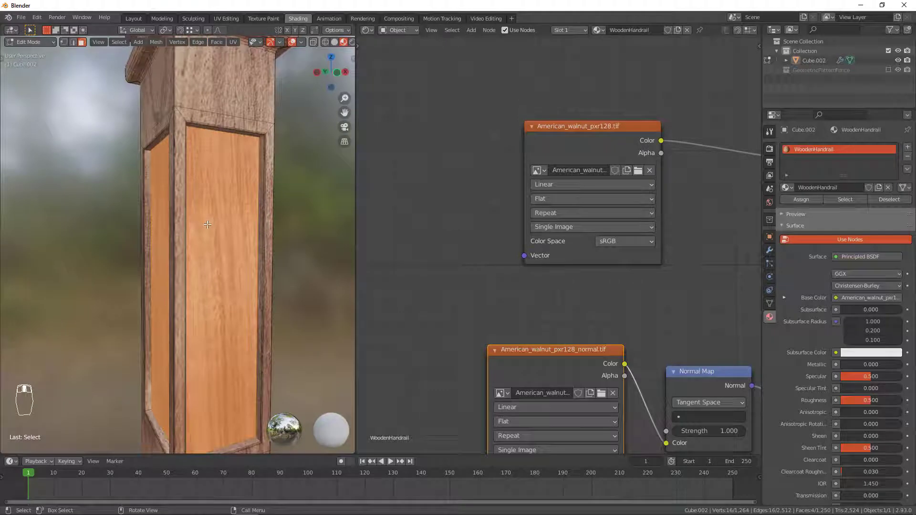
middle_click_drag(208, 225, 249, 230)
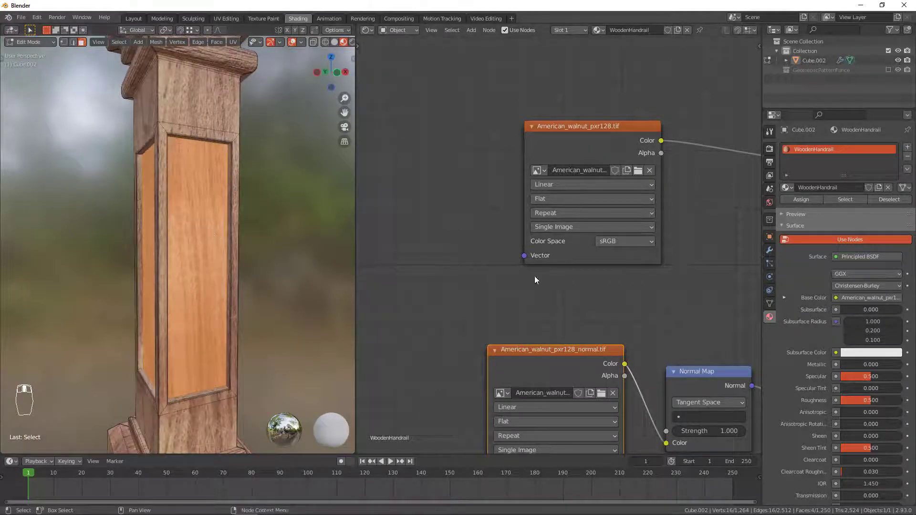
Add a second material slot with a new material and assign it to the selected panel faces
middle_click_drag(581, 325, 418, 265)
scroll(499, 264, "down", 1)
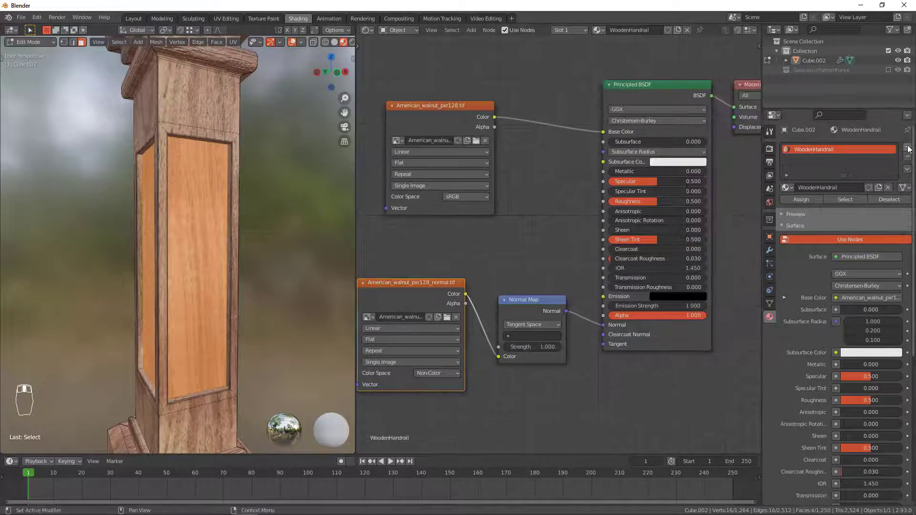
left_click(907, 147)
left_click(839, 206)
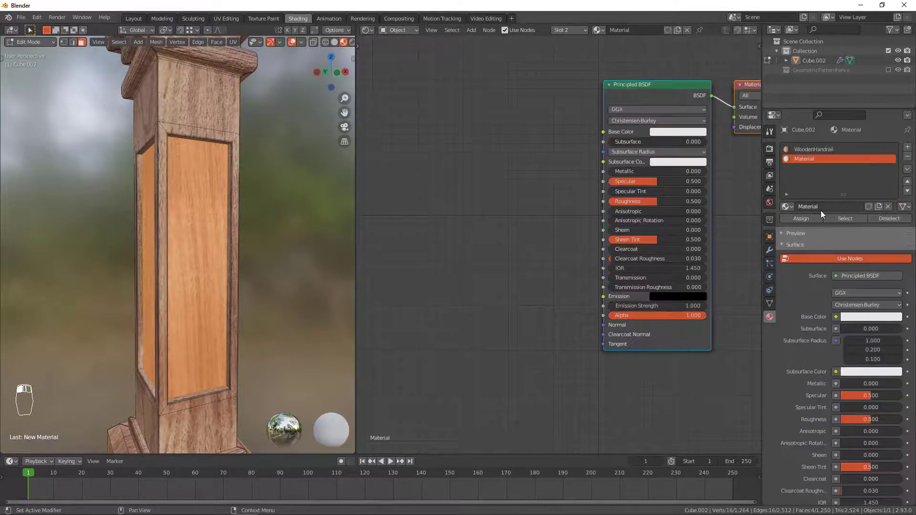
left_click(809, 218)
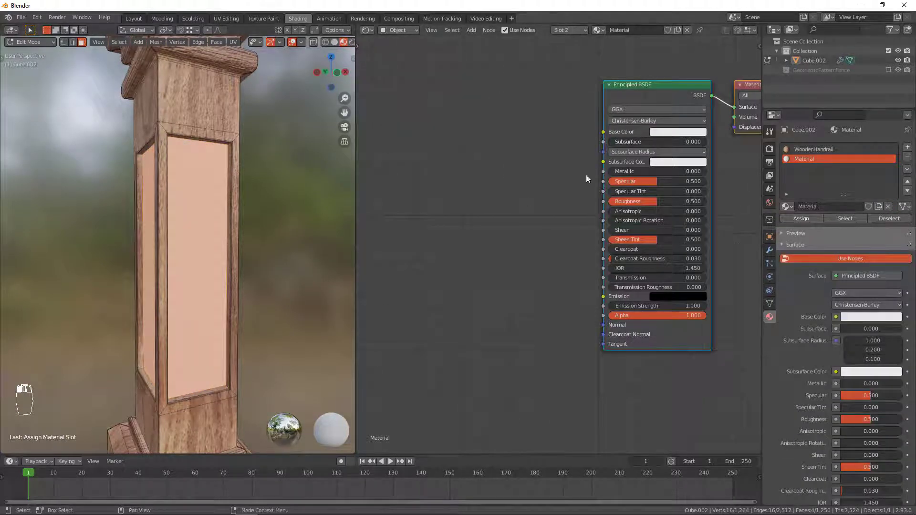
Leave Edit Mode and examine the carved panels of the post in the reference photo in Windows Photo Viewer
key("Tab")
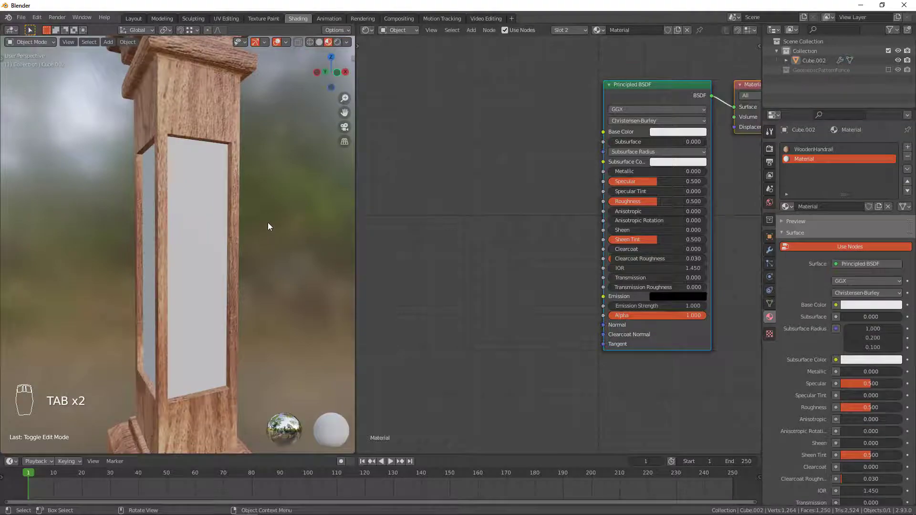
key("alt+Tab")
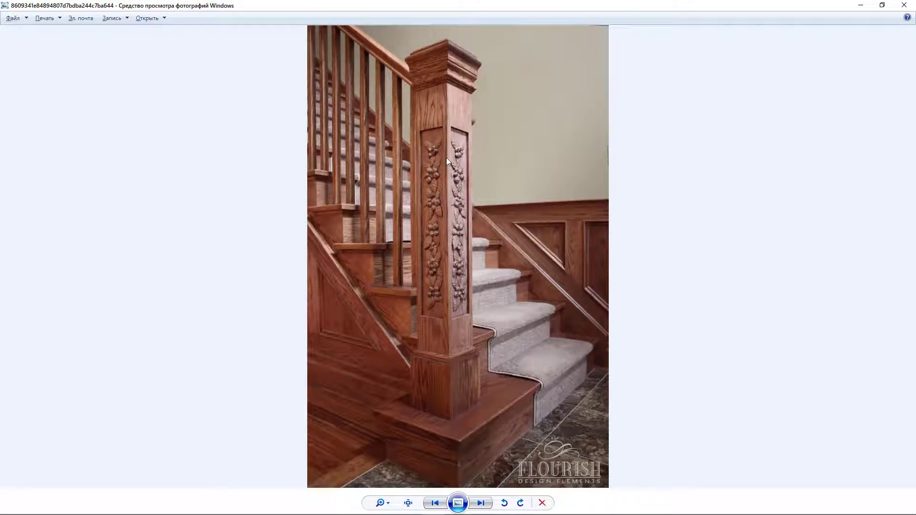
key("alt+Tab")
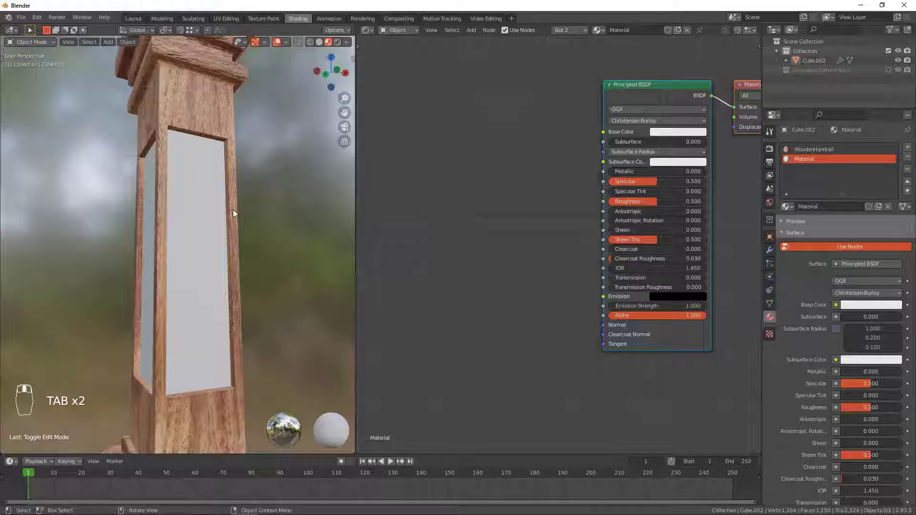
Add an Image Texture node with American_walnut_pxr128.tif to the panel material and connect it to the shader's base colour
left_click_drag(648, 84, 644, 128)
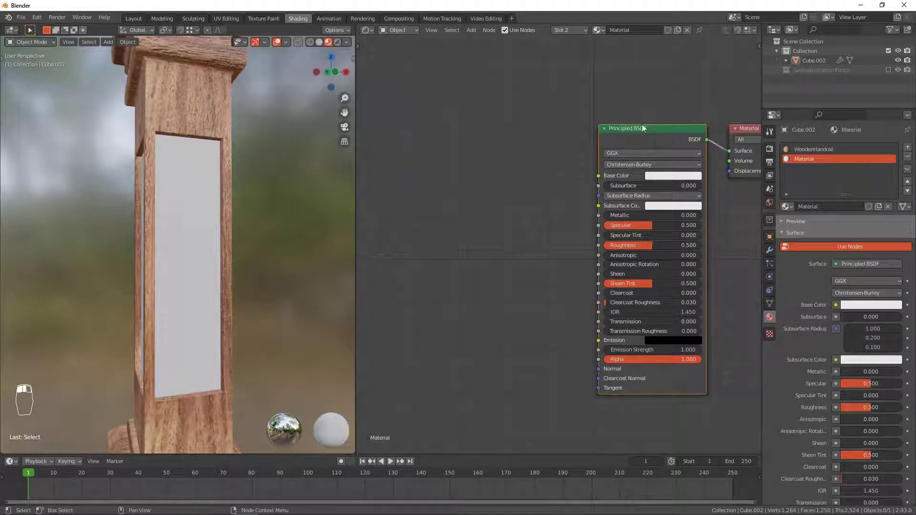
key("shift+a")
mouse_move(526, 131)
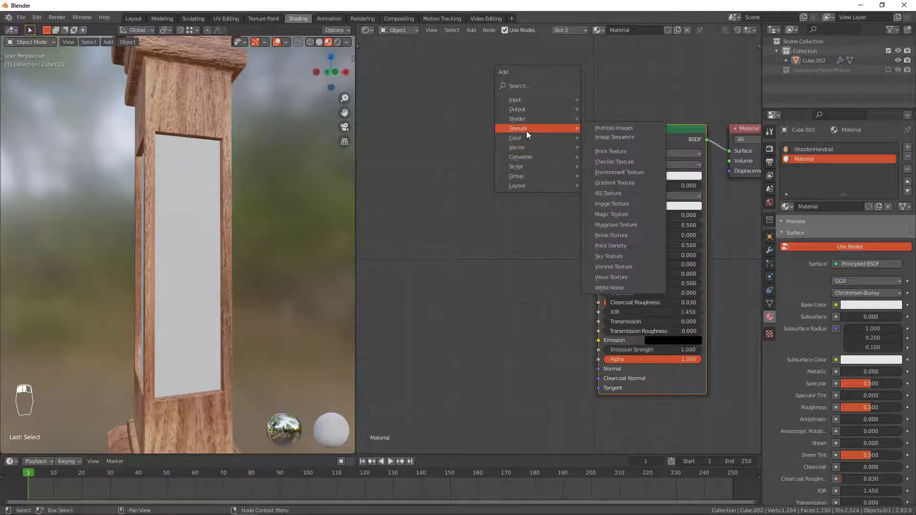
left_click(616, 203)
left_click(466, 172)
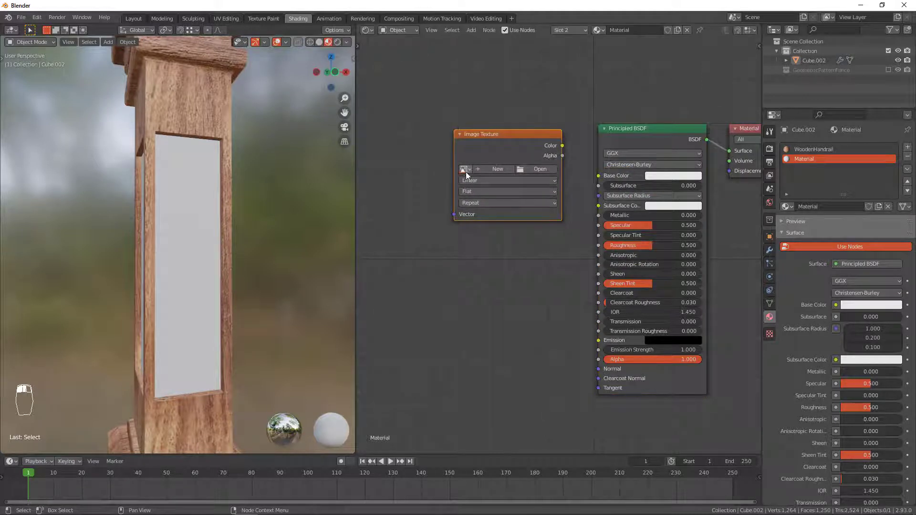
left_click(464, 170)
left_click(496, 183)
left_click_drag(516, 136, 594, 176)
left_click_drag(568, 214, 570, 213)
Add a second Image Texture node with American_walnut_pxr128_normal.tif and place it below the colour texture
middle_click_drag(541, 241, 589, 162)
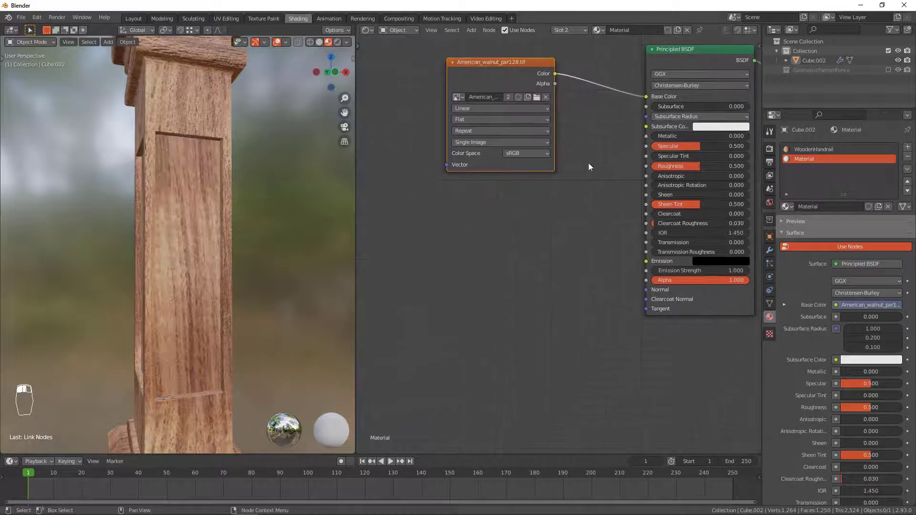
key("shift+a")
mouse_move(508, 230)
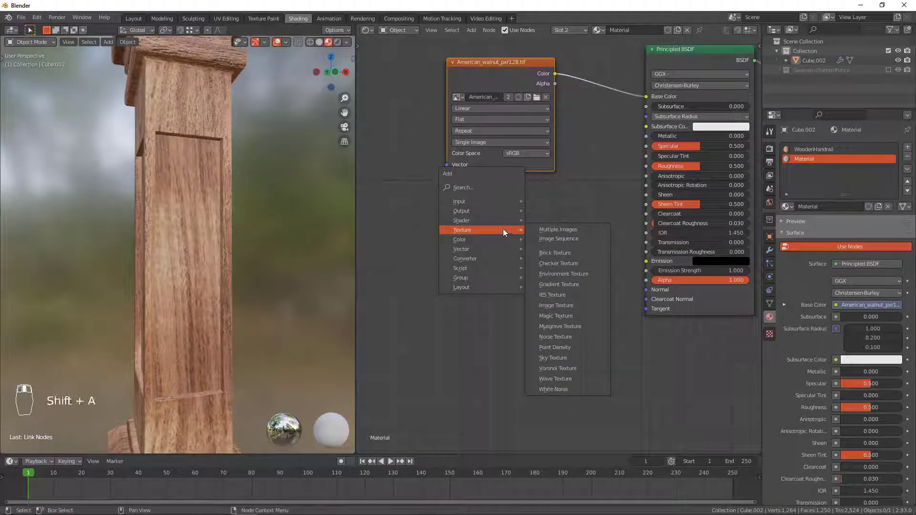
left_click(556, 306)
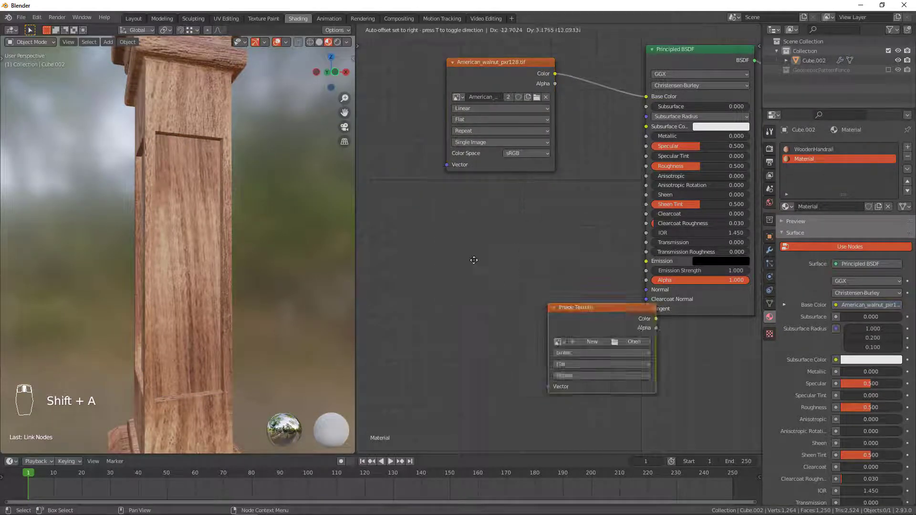
left_click(446, 221)
left_click(449, 256)
left_click(477, 277)
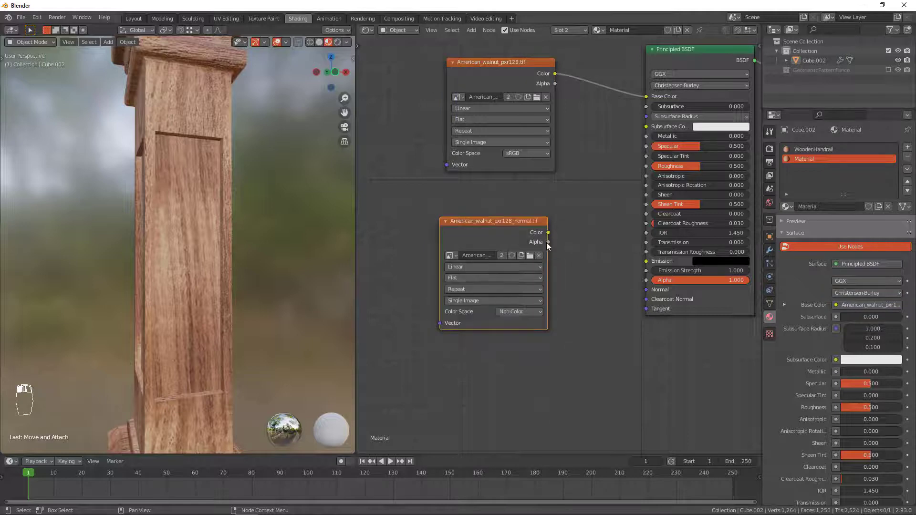
left_click_drag(478, 245, 420, 280)
Add a Normal Map node and link the normal texture's colour through it to the shader's normal input
key("shift+a")
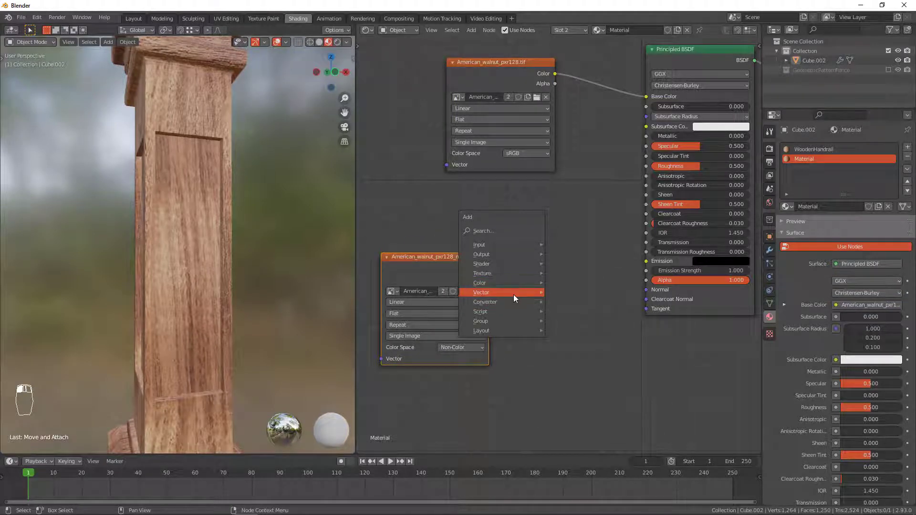
mouse_move(514, 294)
left_click(574, 336)
left_click(556, 310)
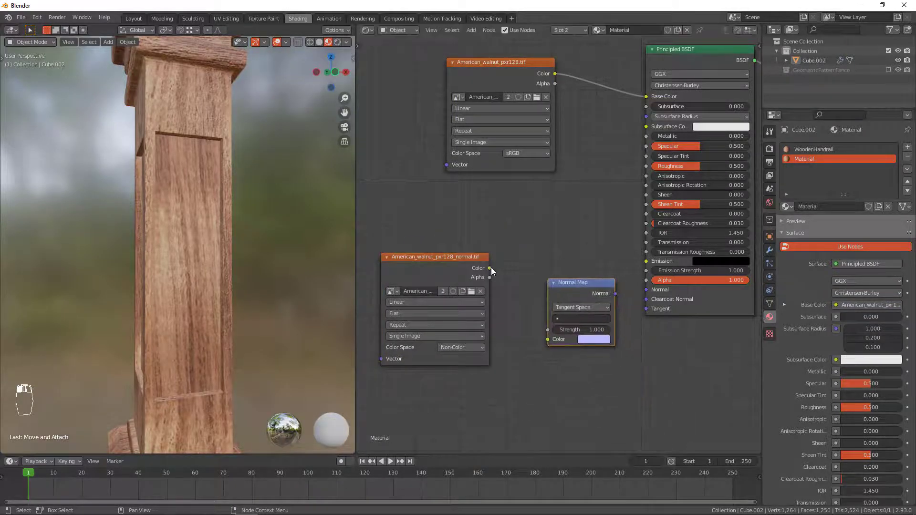
left_click_drag(489, 268, 548, 339)
left_click_drag(615, 294, 646, 290)
Move the American_walnut_pxr128_normal.tif node slightly closer to the Normal Map node and view the textured panels
middle_click_drag(509, 256, 542, 241)
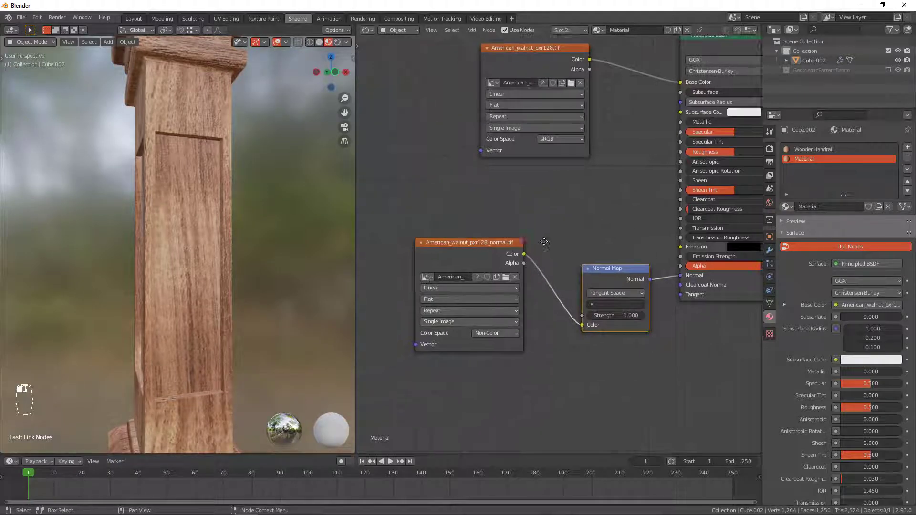
scroll(543, 242, "up", 3)
left_click_drag(456, 252, 474, 243)
scroll(612, 221, "up", 2)
middle_click_drag(618, 217, 678, 174)
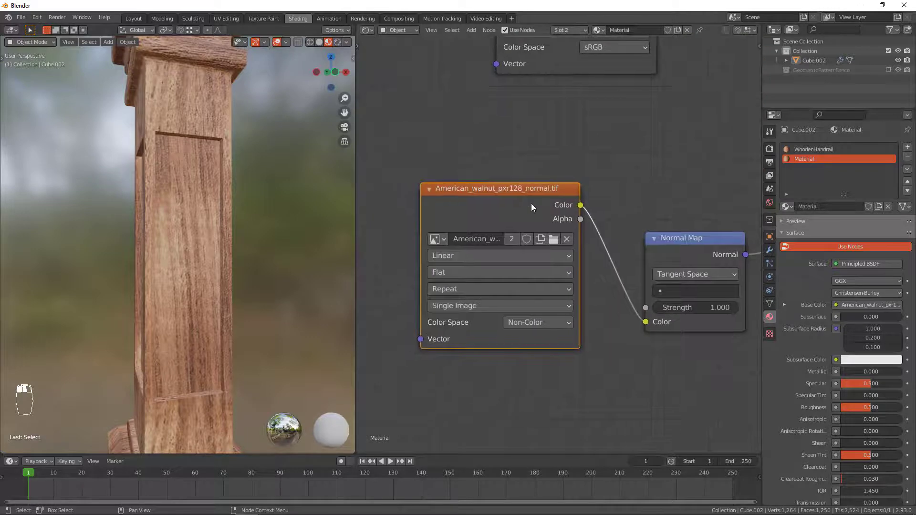
middle_click_drag(351, 217, 274, 228)
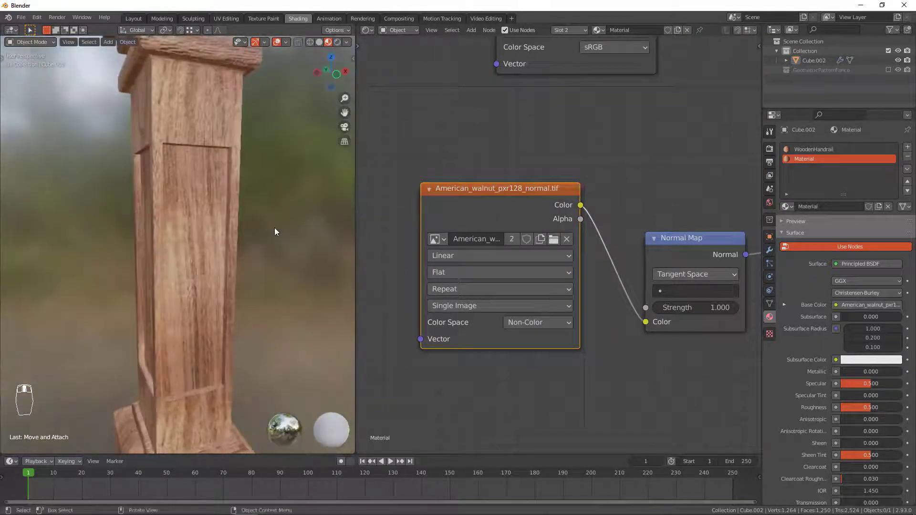
Reposition the Normal Map and American_walnut_pxr128_normal.tif nodes in the panel material, spacing them below the colour texture
middle_click_drag(580, 181, 571, 221)
scroll(598, 250, "down", 3)
middle_click_drag(598, 250, 538, 231)
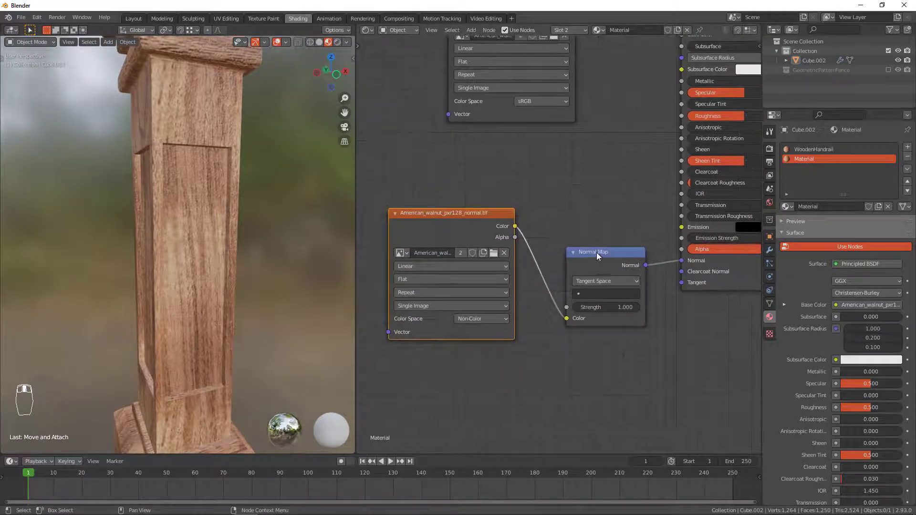
left_click_drag(597, 256, 578, 271)
left_click_drag(475, 228, 443, 287)
middle_click_drag(585, 280, 563, 211)
left_click_drag(567, 198, 574, 190)
middle_click_drag(224, 218, 224, 200)
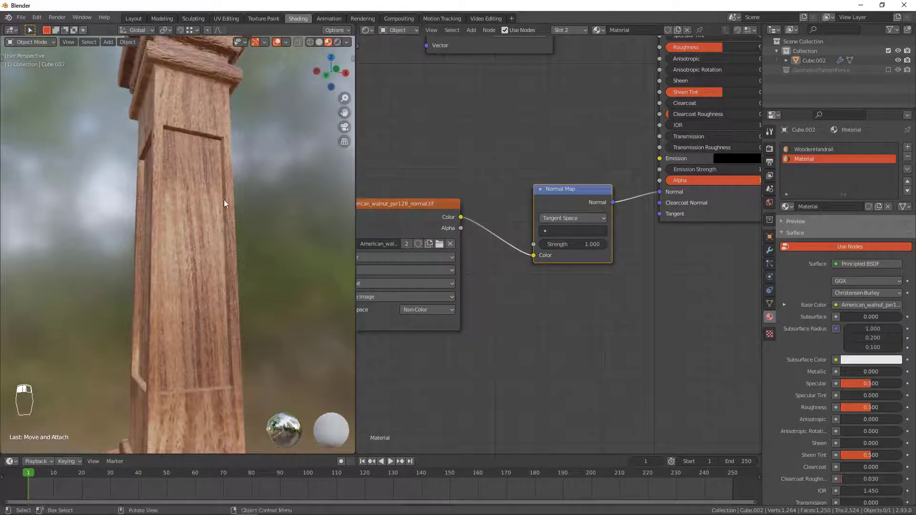
Shift the normal and colour walnut texture nodes so they sit roughly above each other with clear space between them
mouse_move(429, 207)
left_mouse_down()
mouse_move(430, 215)
mouse_move(443, 205)
left_mouse_up()
middle_click_drag(445, 216, 562, 216)
left_click_drag(530, 218, 555, 197)
middle_click_drag(601, 59, 628, 209)
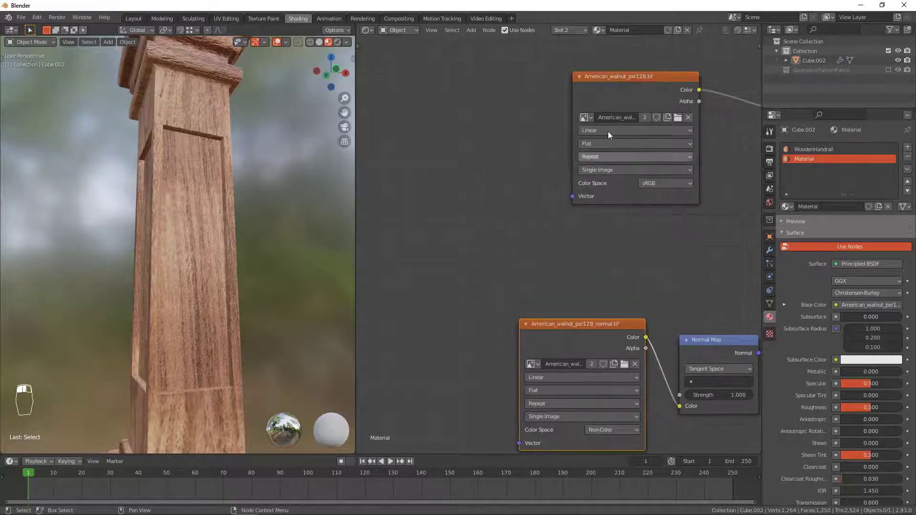
left_click_drag(613, 95, 595, 106)
middle_click_drag(590, 262, 593, 229)
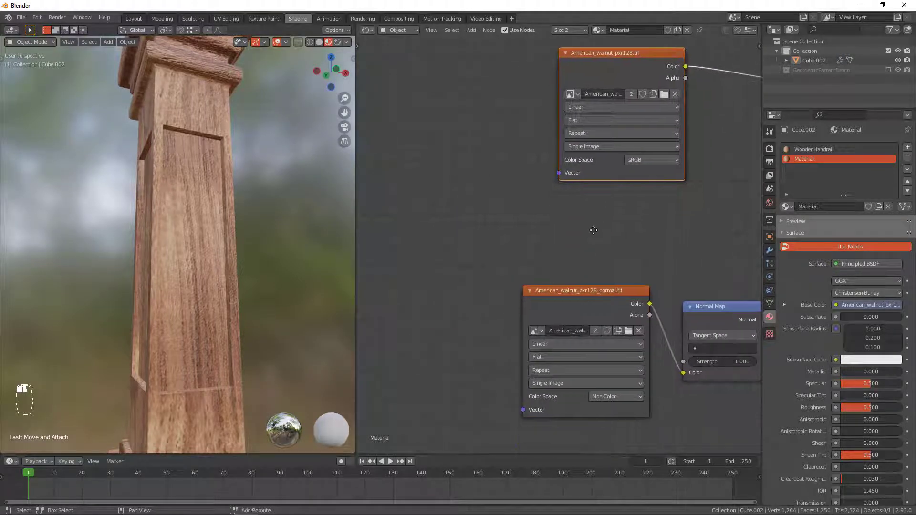
Add Mapping and Texture Coordinate nodes to the American_walnut_pxr128_normal.tif texture and move the pair up beside the texture nodes
left_click(549, 313)
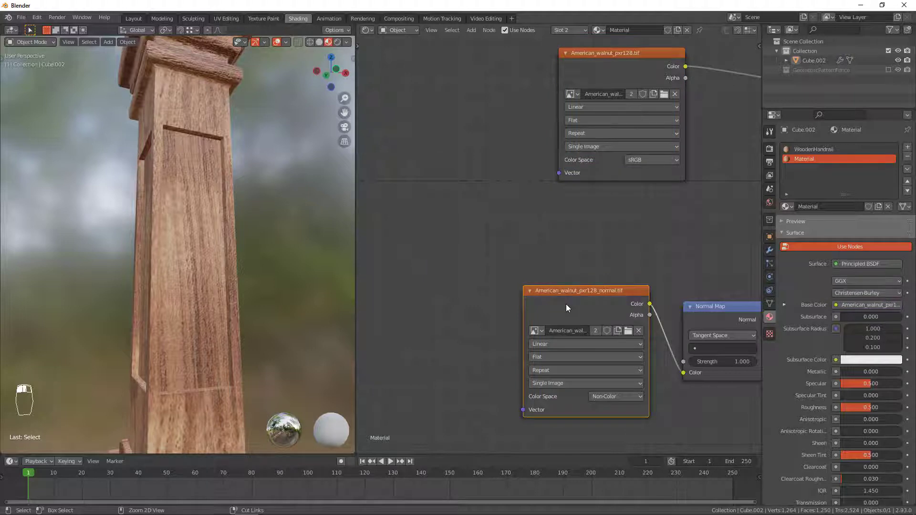
key("ctrl+t")
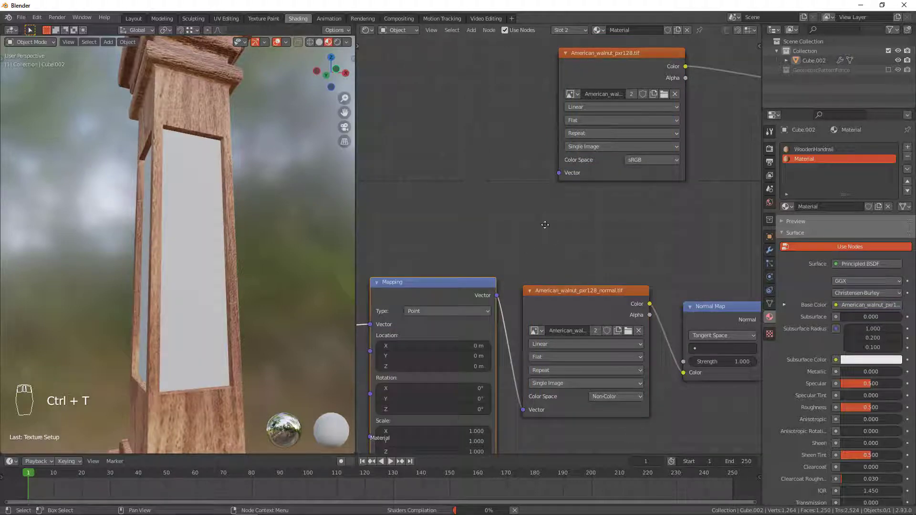
middle_click_drag(545, 225, 670, 192)
left_click_drag(440, 185, 566, 279)
key("g")
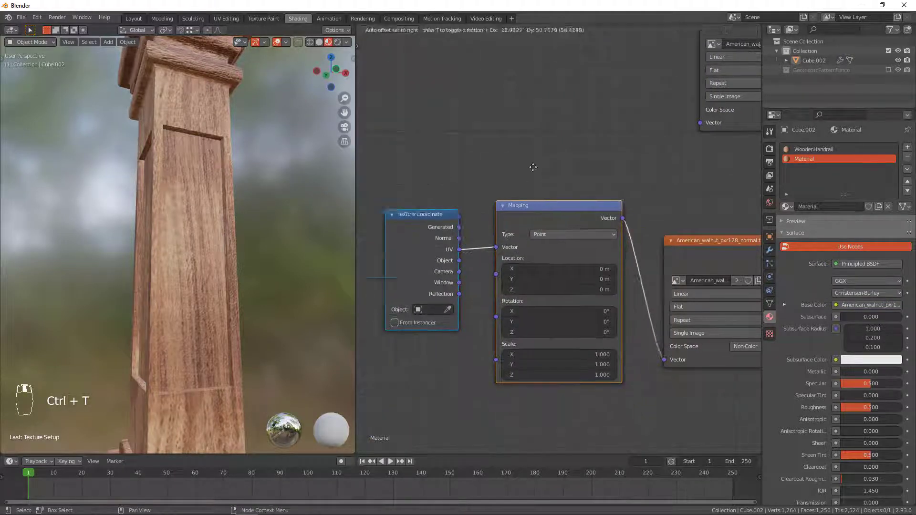
left_click(509, 114)
Link the Mapping node's vector to the American_walnut_pxr128.tif texture as well and set its X, Y and Z scale to 2
middle_click_drag(639, 177, 583, 245)
left_click_drag(543, 234, 642, 193)
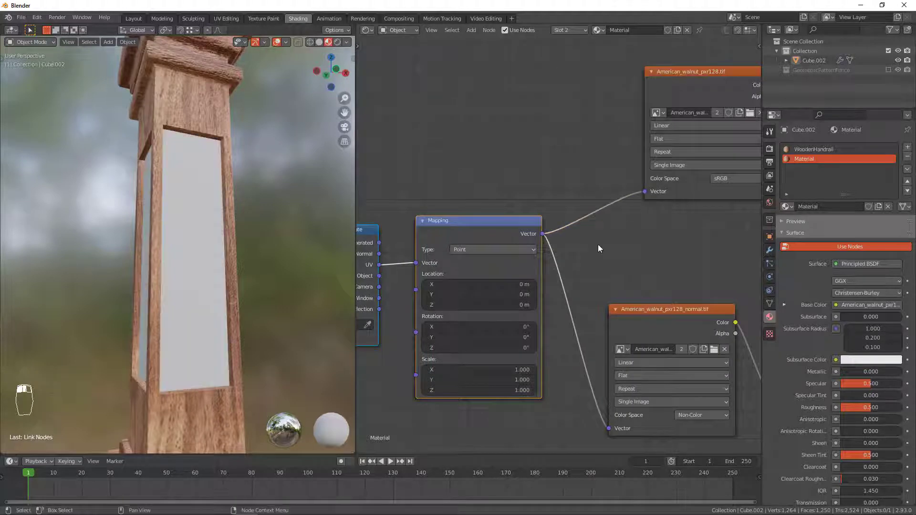
middle_click_drag(600, 248, 699, 233)
left_click_drag(573, 354, 573, 375)
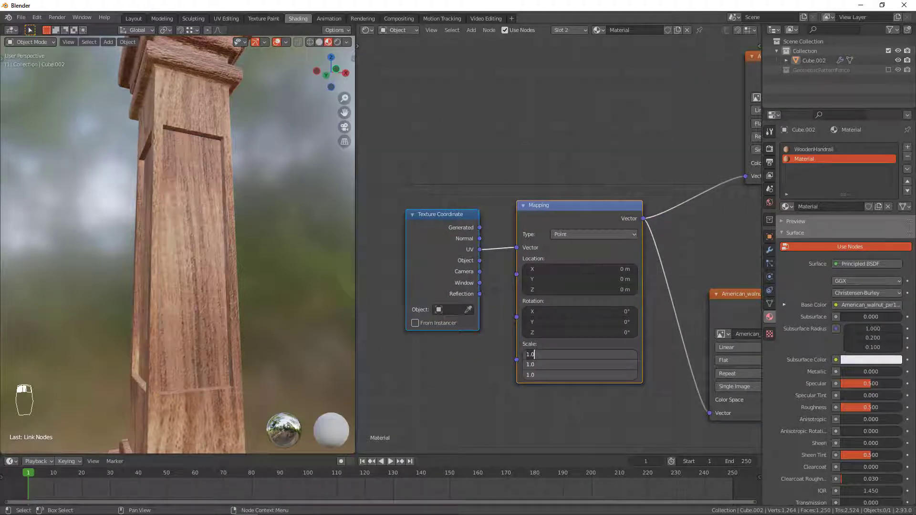
key("Return")
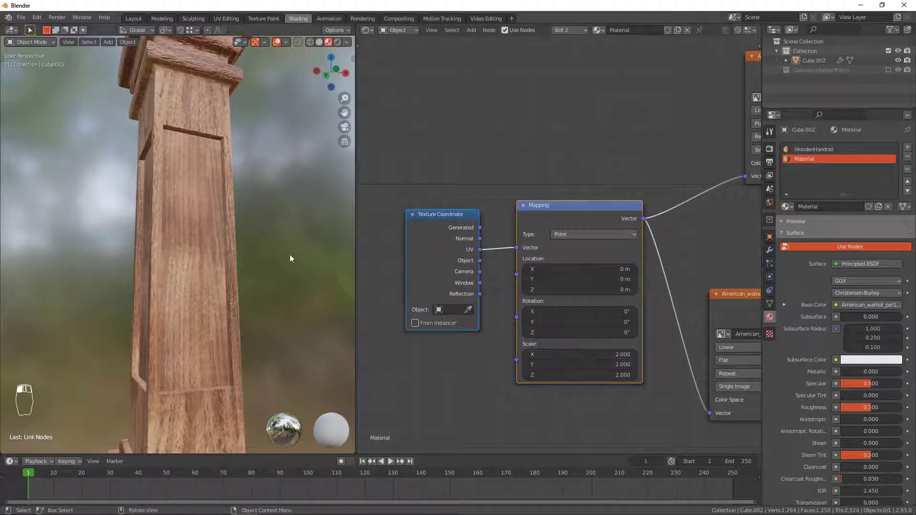
middle_click_drag(279, 236, 241, 239)
scroll(559, 241, "down", 4)
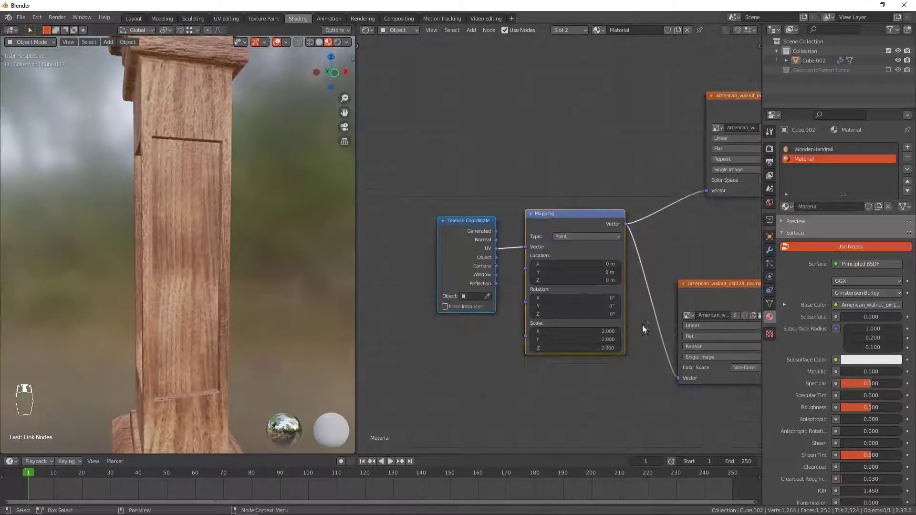
Tidy the layout by moving the Normal Map node slightly away from the shifted normal texture node, and view the panel grain
middle_click_drag(714, 327, 555, 266)
left_click(567, 219)
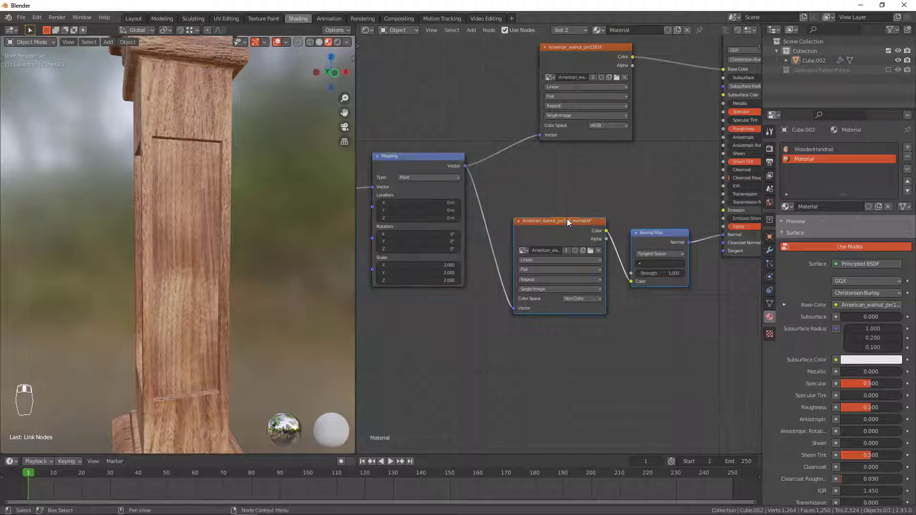
middle_click_drag(569, 233, 566, 231)
middle_click_drag(629, 287, 593, 271)
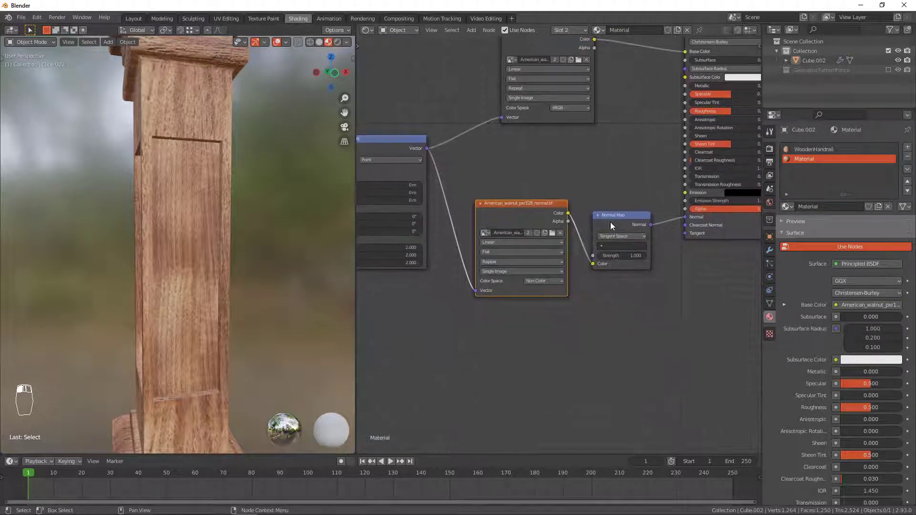
left_click_drag(611, 222, 617, 222)
left_click_drag(525, 217, 525, 212)
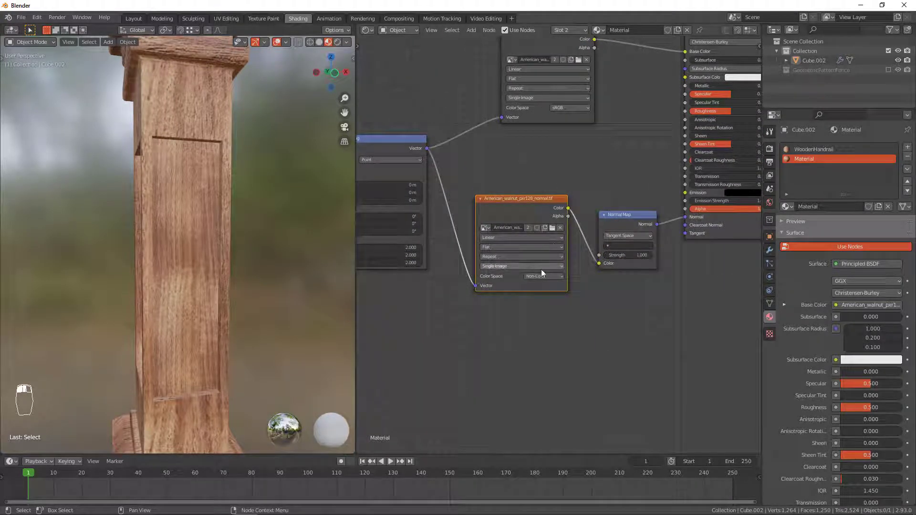
middle_click_drag(200, 253, 267, 259)
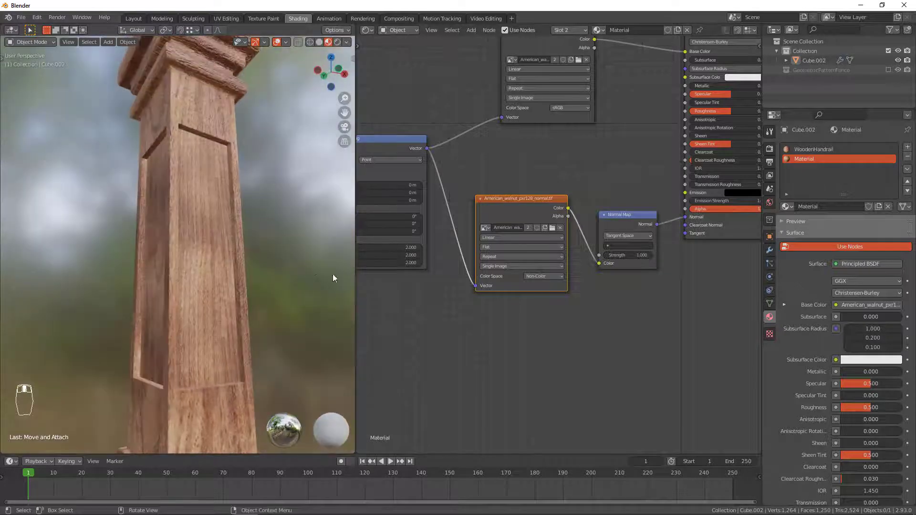
Enter Edit Mode in the UV Editing workspace and select only the two adjoining panel UV islands
key("Tab")
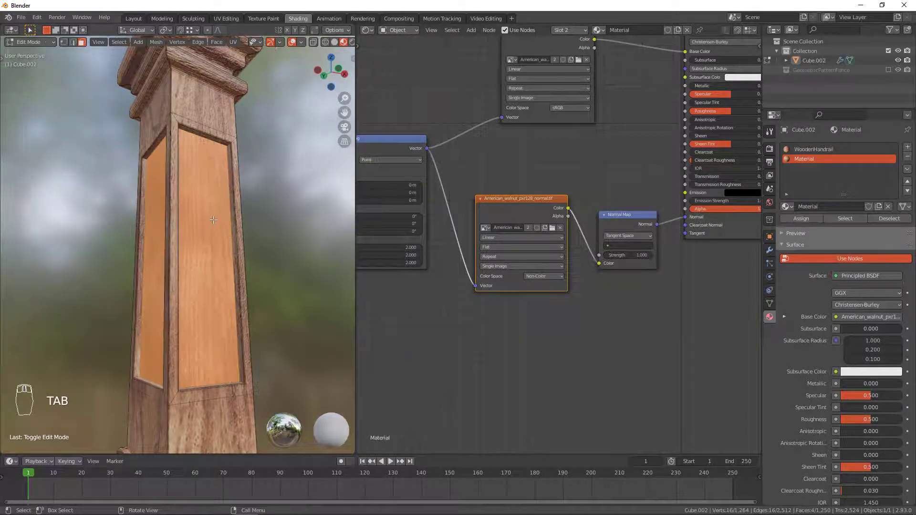
left_click(226, 18)
scroll(247, 256, "down", 2)
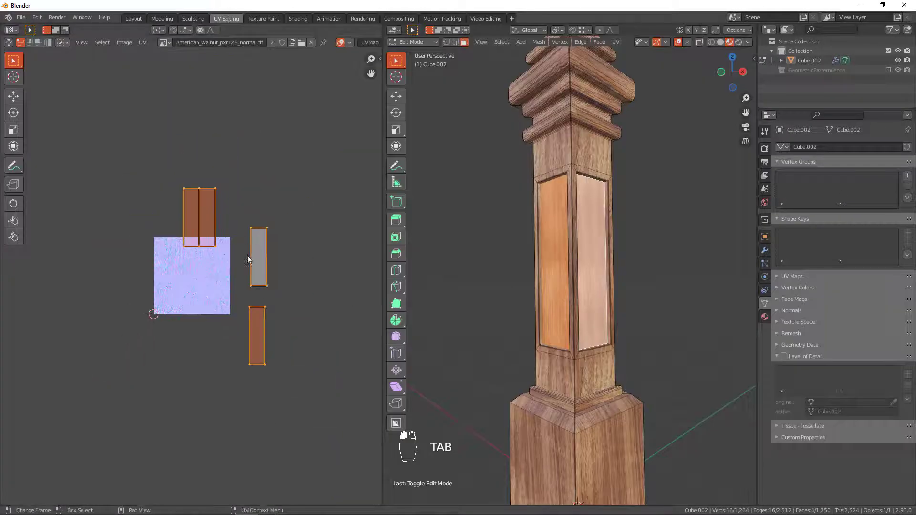
scroll(252, 272, "up", 2)
left_click_drag(139, 71, 252, 201)
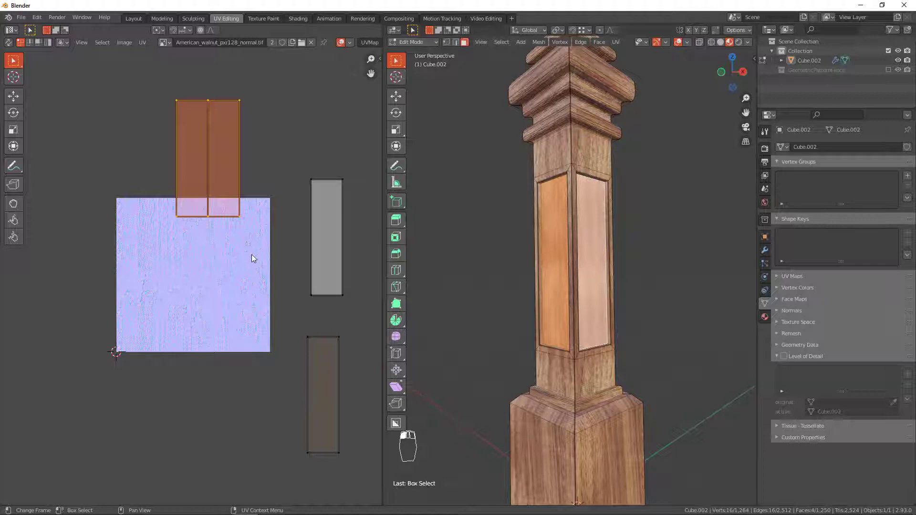
Switch to File Explorer, preview t014de900bfad8c1109.png in the OrnamentAlpha folder, and load it into Blender's UV editor
key("alt+Tab")
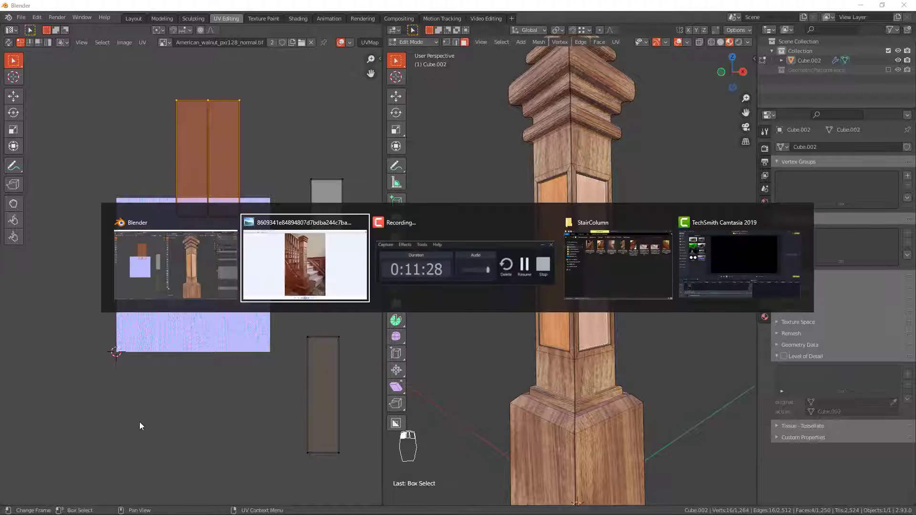
left_click(619, 256)
left_click(353, 139)
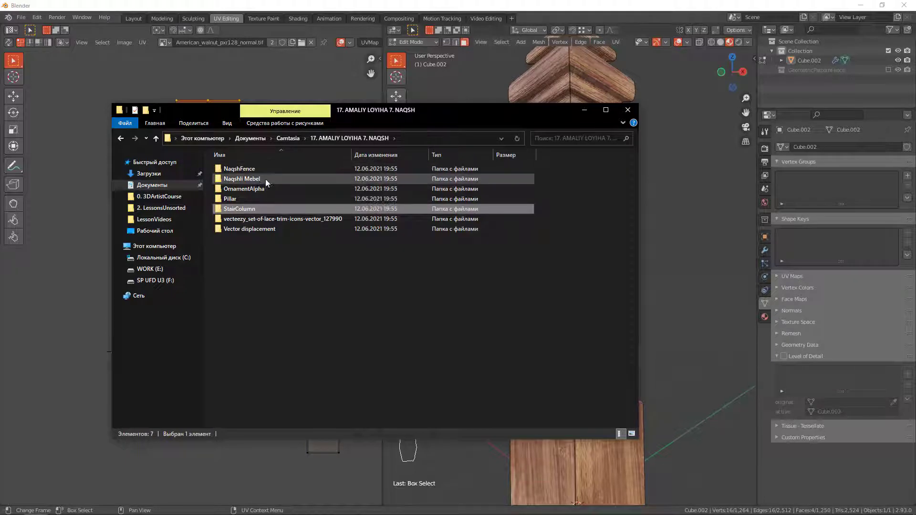
double_click(243, 189)
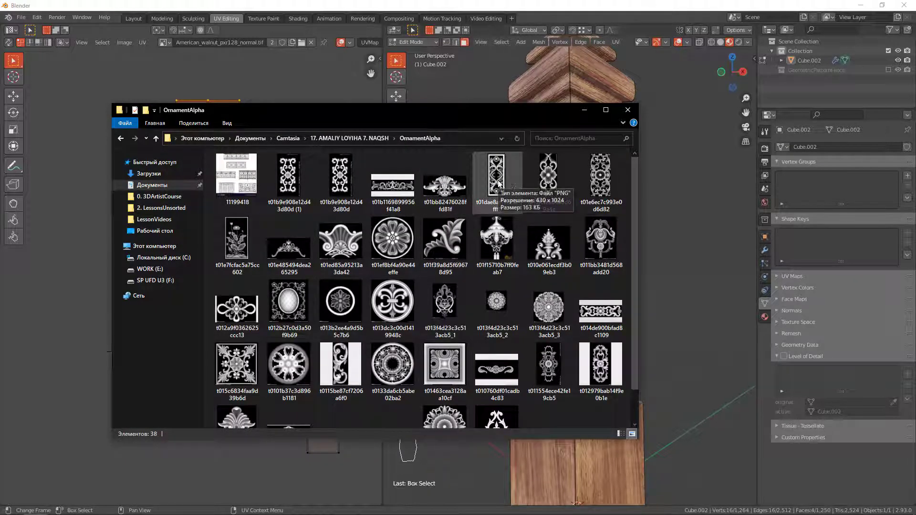
double_click(602, 315)
left_click(904, 4)
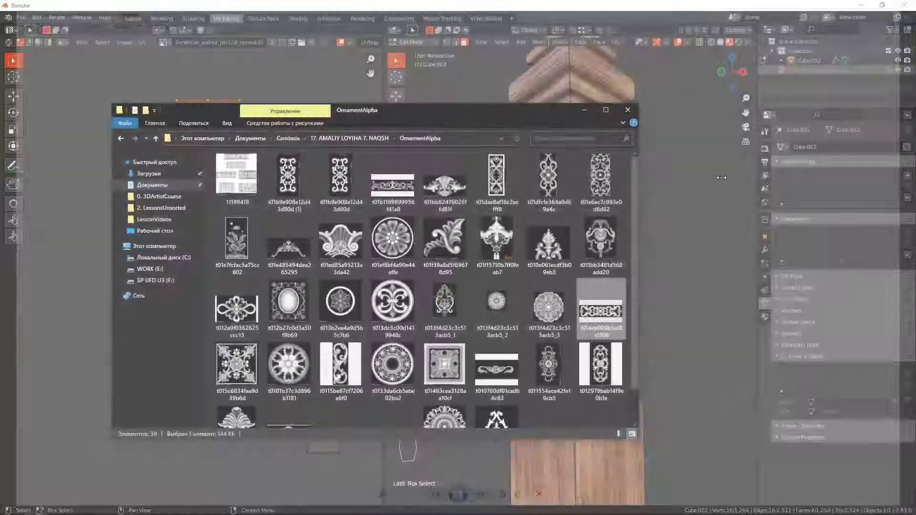
left_click_drag(598, 313, 90, 130)
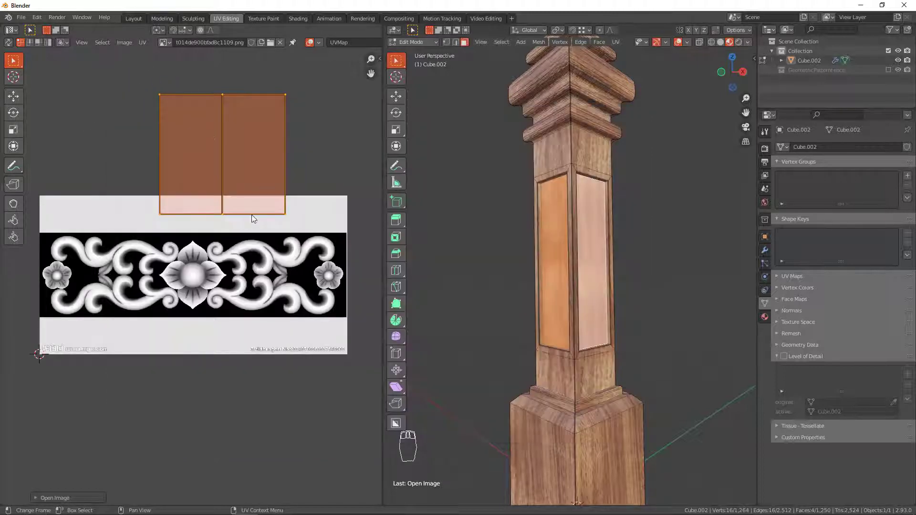
Rotate the two selected panel UV islands by 90 degrees and check the grain on the column in Object Mode
type("r")
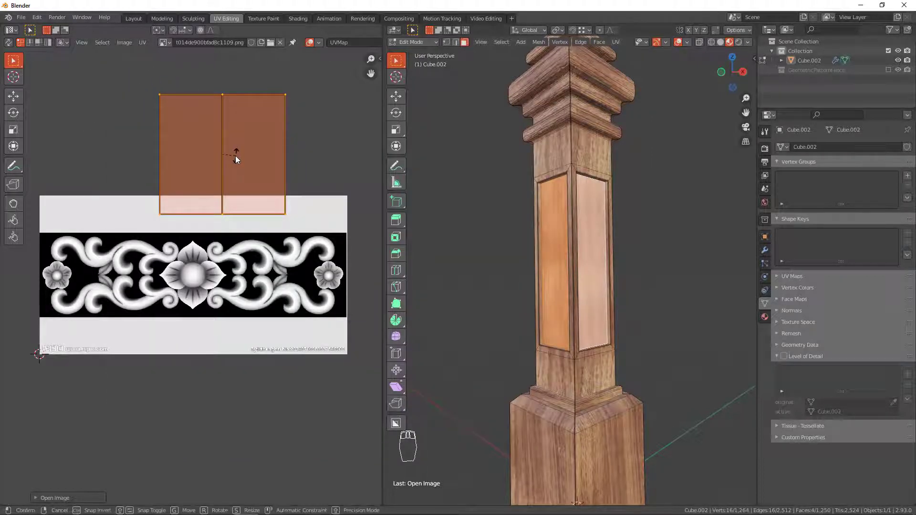
type("90")
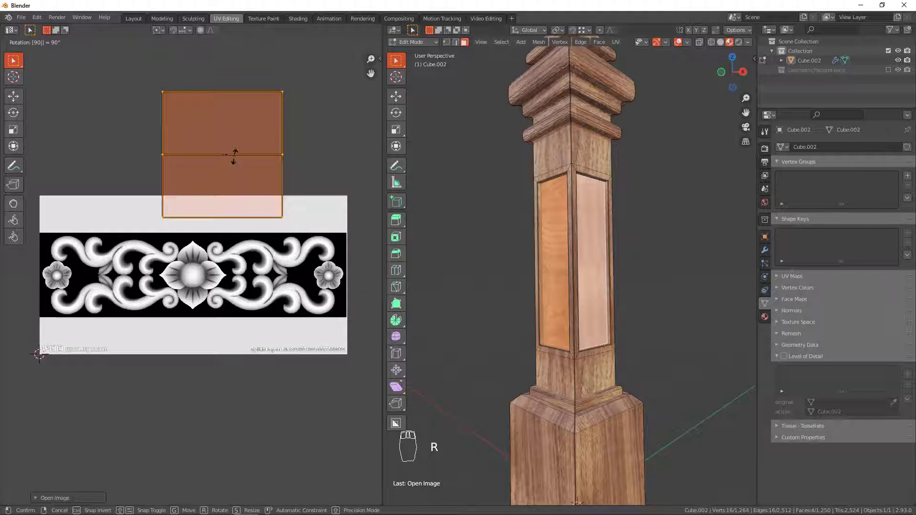
left_click(257, 200)
scroll(260, 179, "down", 1)
middle_click_drag(260, 180, 304, 210)
type("r90")
left_click(305, 238)
scroll(306, 278, "down", 1)
key("Tab")
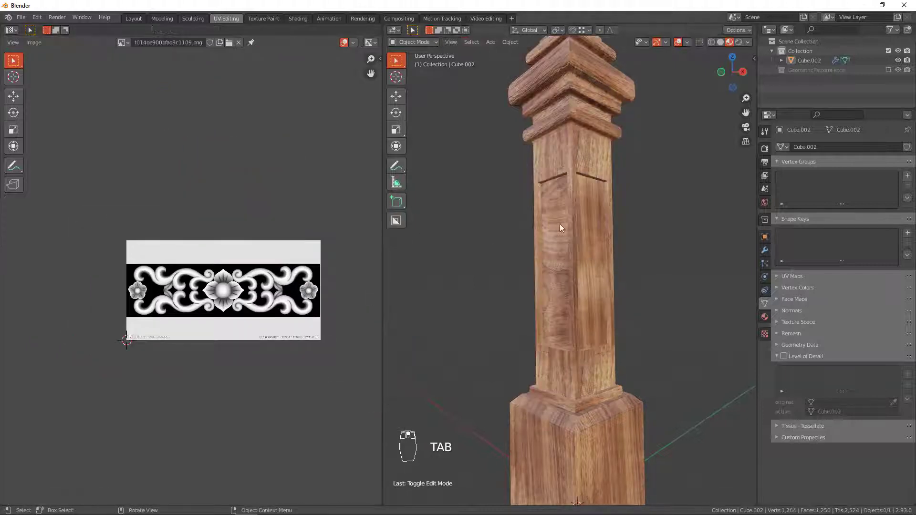
key("Tab")
Stretch the two panel UV islands along X to roughly the ornament's length and move them down over the ornament image
middle_click_drag(275, 201, 295, 208)
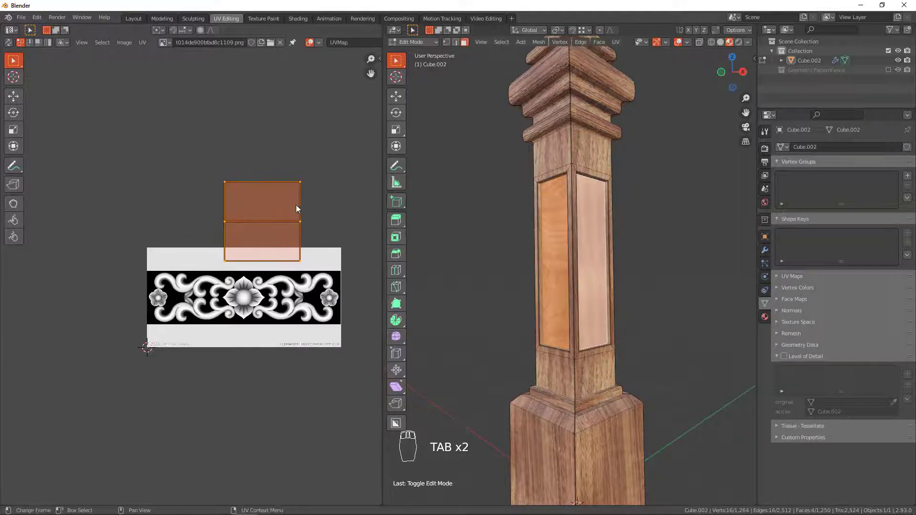
key("s")
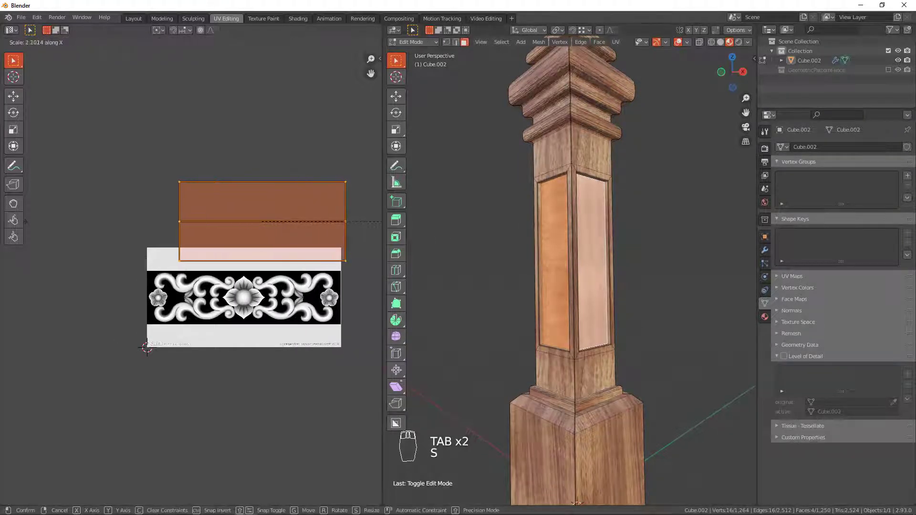
left_click(28, 221)
key("g")
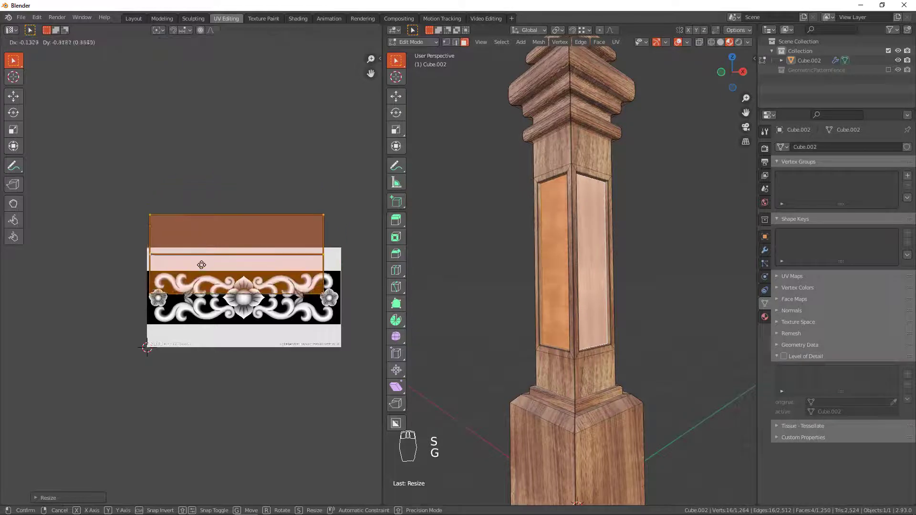
left_click(201, 290)
Enlarge the two UV islands uniformly and shift them about 0.009 along Y so the lower island covers the ornament band
scroll(256, 302, "up", 3)
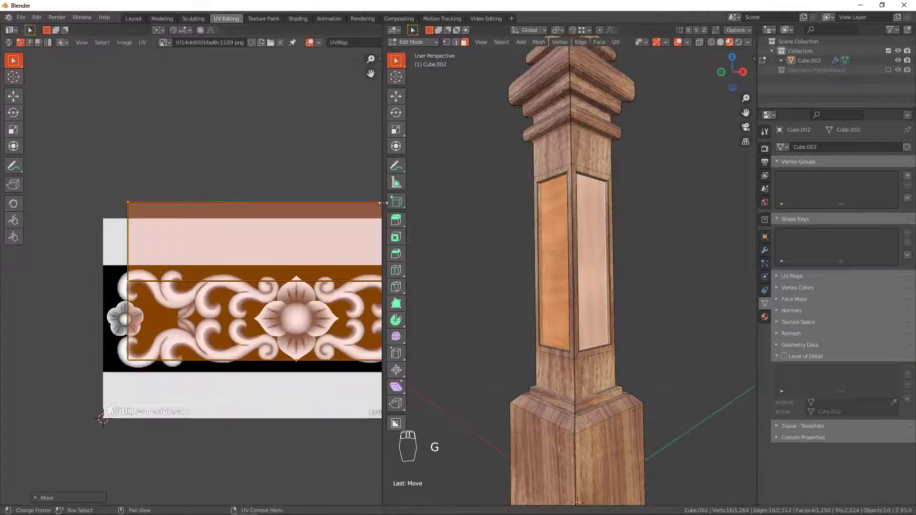
left_click_drag(383, 298, 561, 298)
scroll(399, 295, "up", 2)
scroll(400, 296, "down", 4)
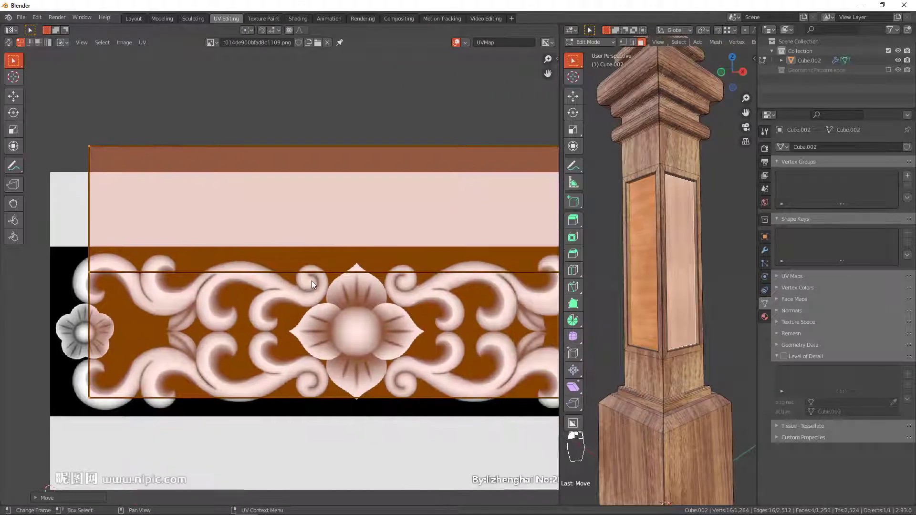
key("s")
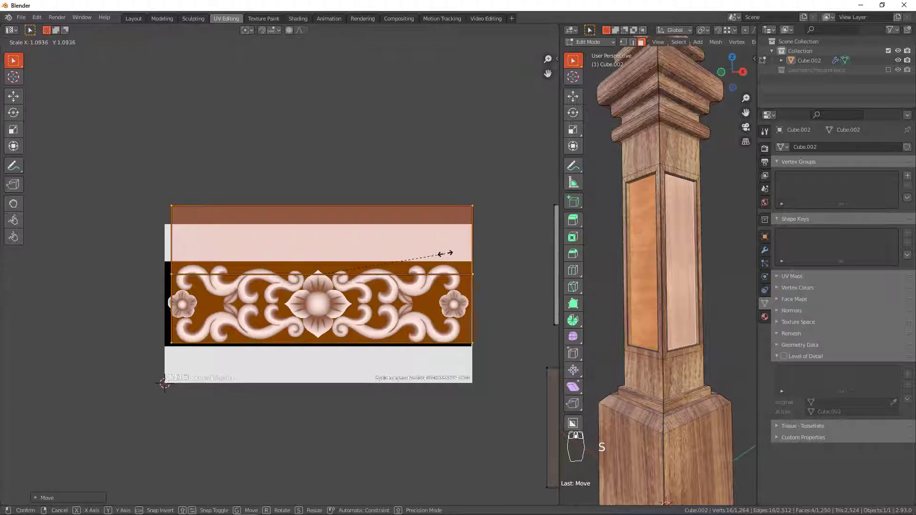
left_click(423, 265)
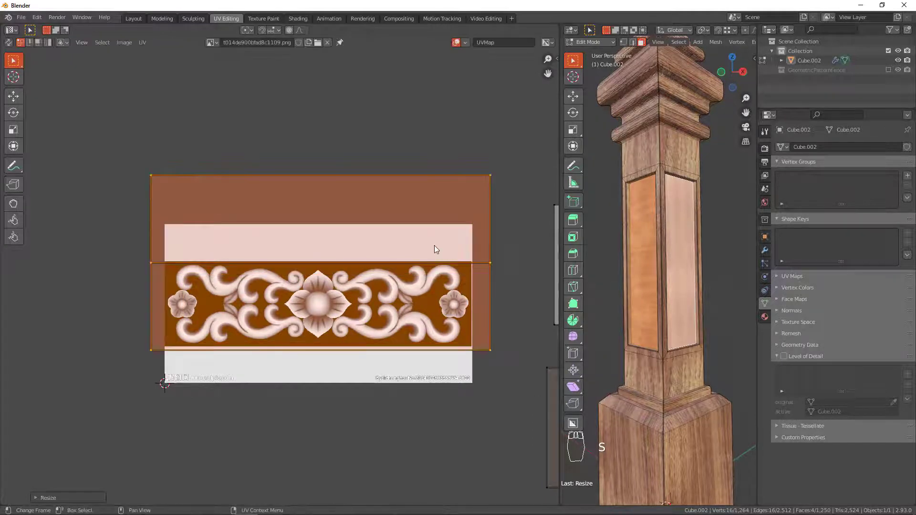
key("g")
key("y")
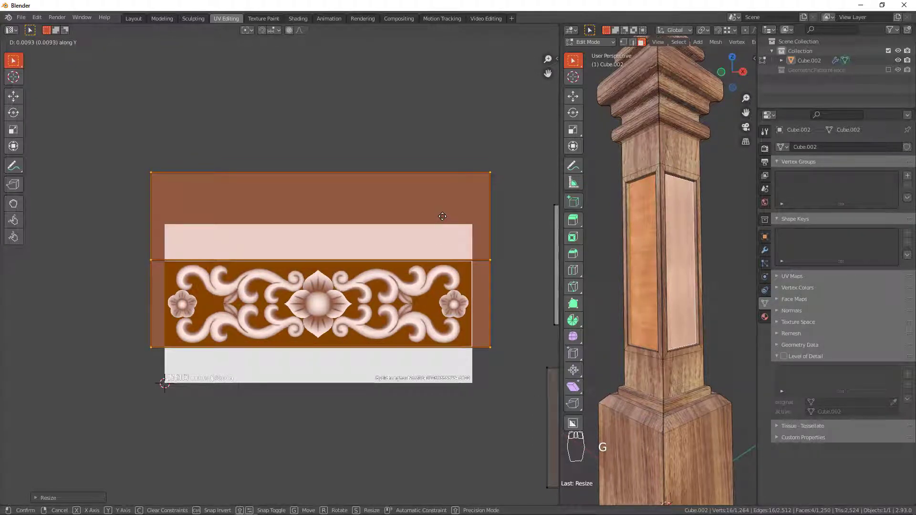
left_click(442, 216)
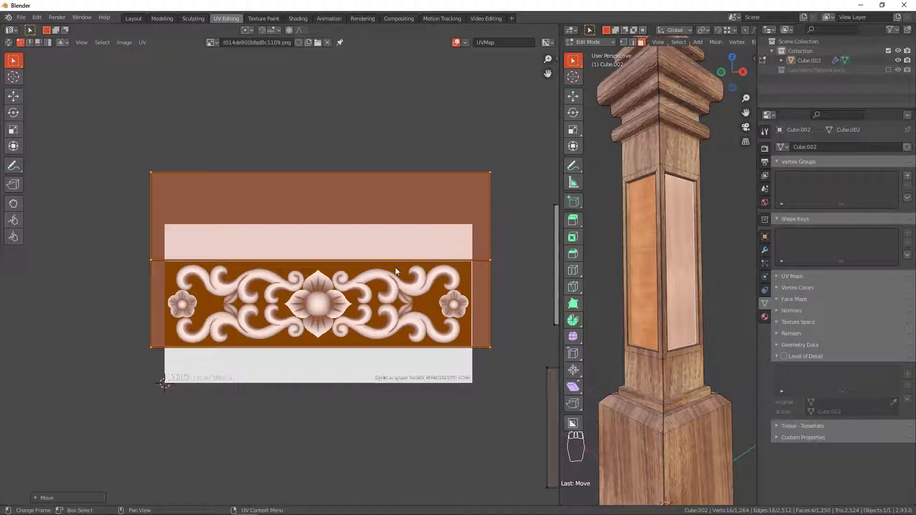
Shrink the two selected panel UV islands slightly along X and shift them along X to center them on the ornament
key("s")
key("x")
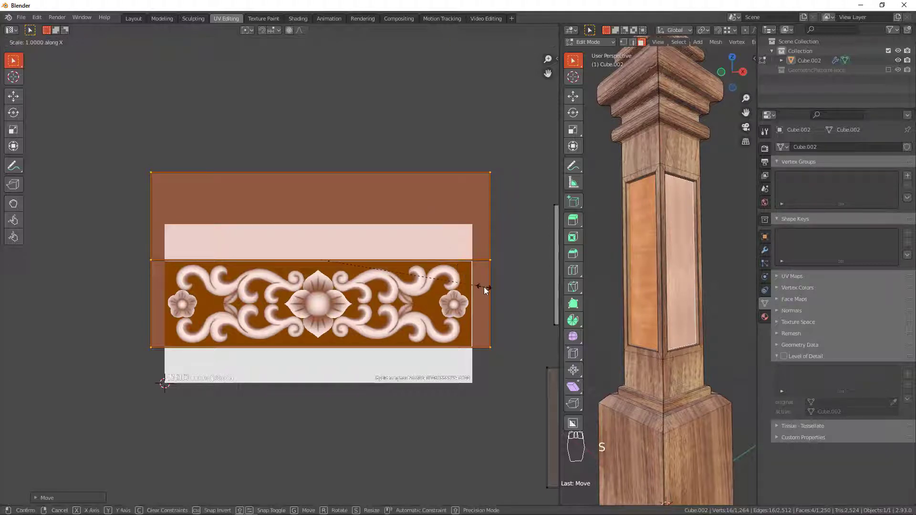
left_click(434, 280)
key("g")
key("y")
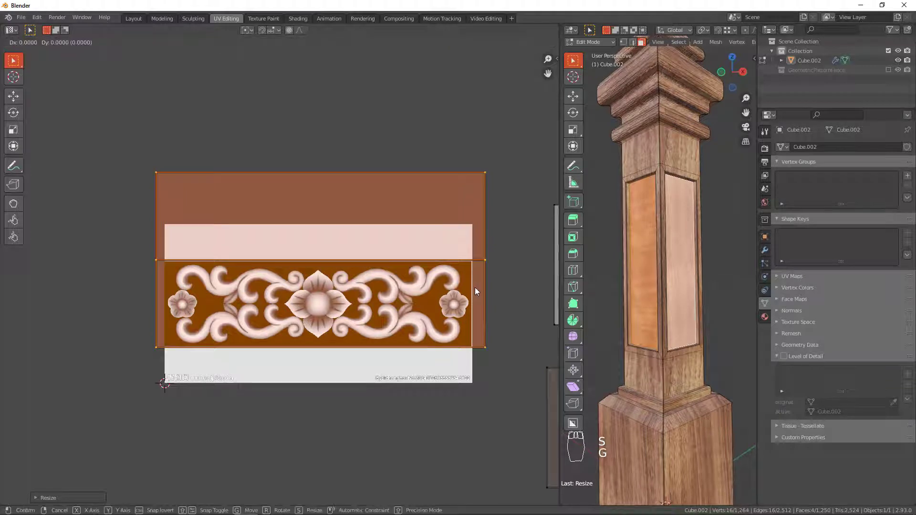
left_click(448, 285)
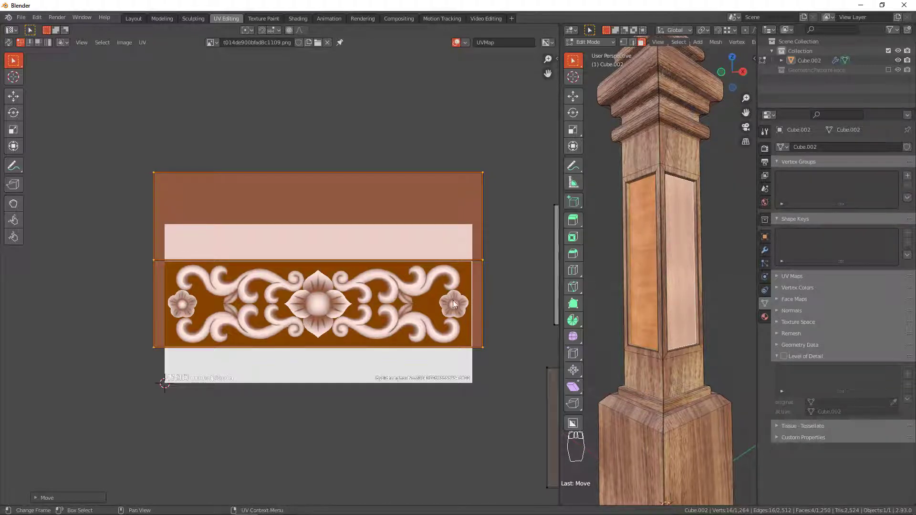
Inspect the column's panel material in Object Mode and its walnut nodes in the Shading workspace, then return to UV Editing
key("Tab")
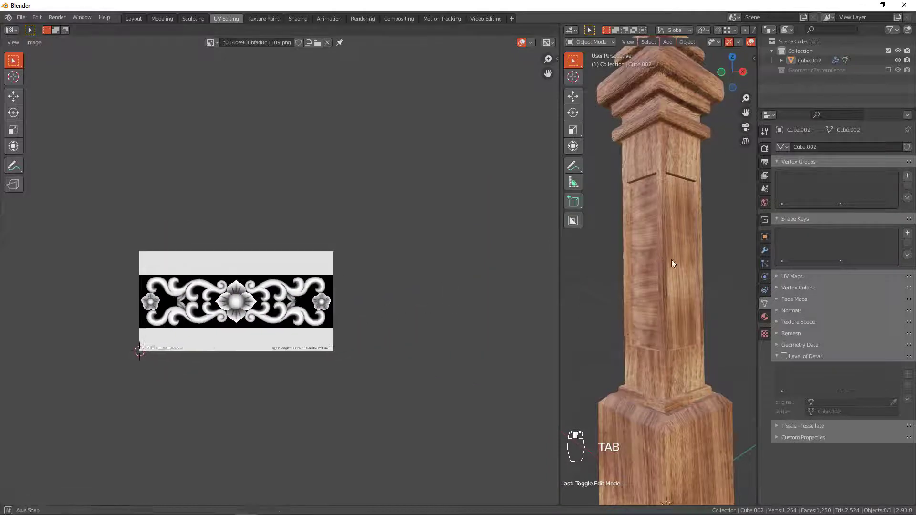
left_click(297, 18)
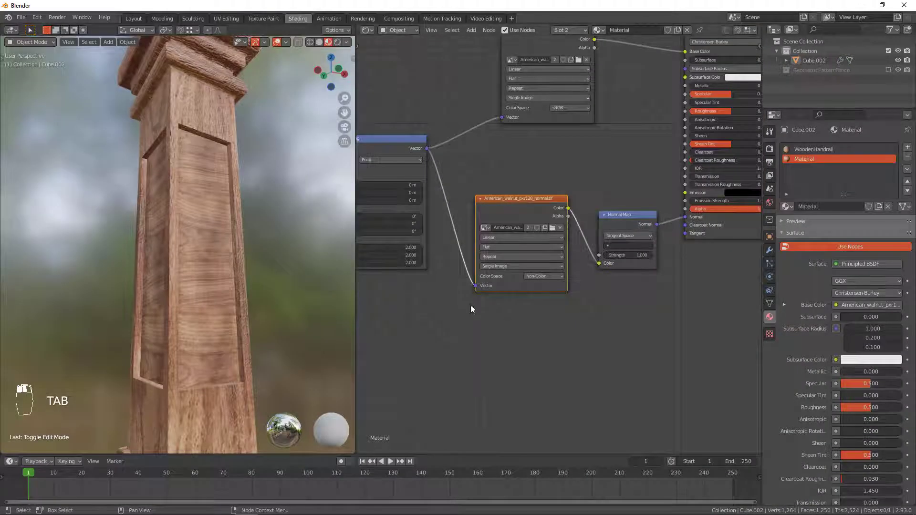
scroll(541, 324, "up", 3)
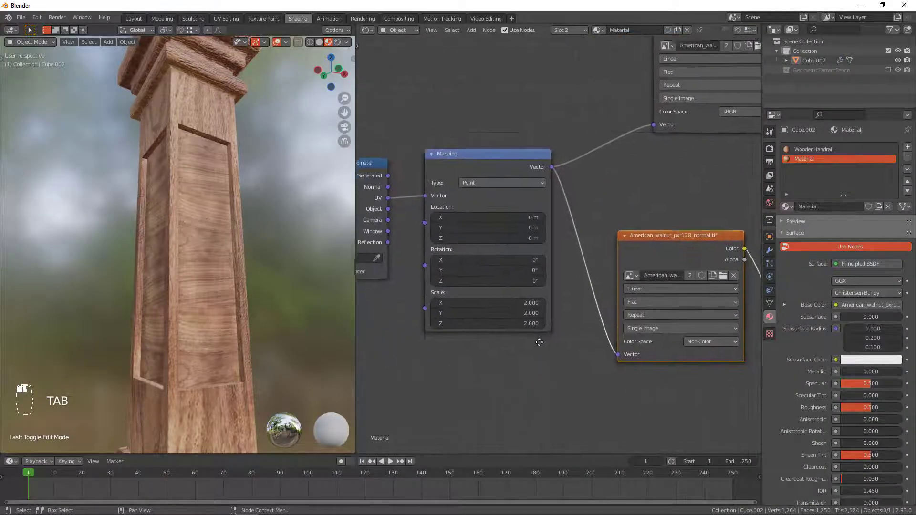
middle_click_drag(241, 308, 262, 179)
left_click(264, 19)
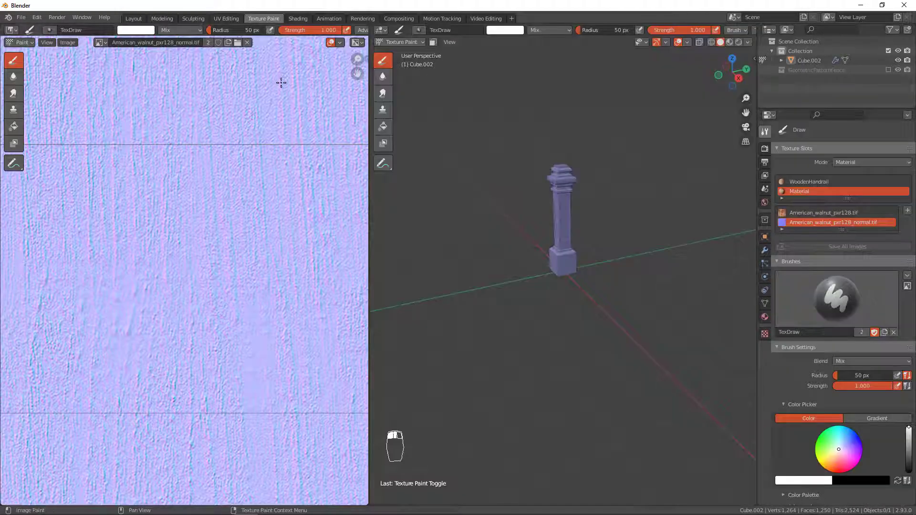
left_click(226, 18)
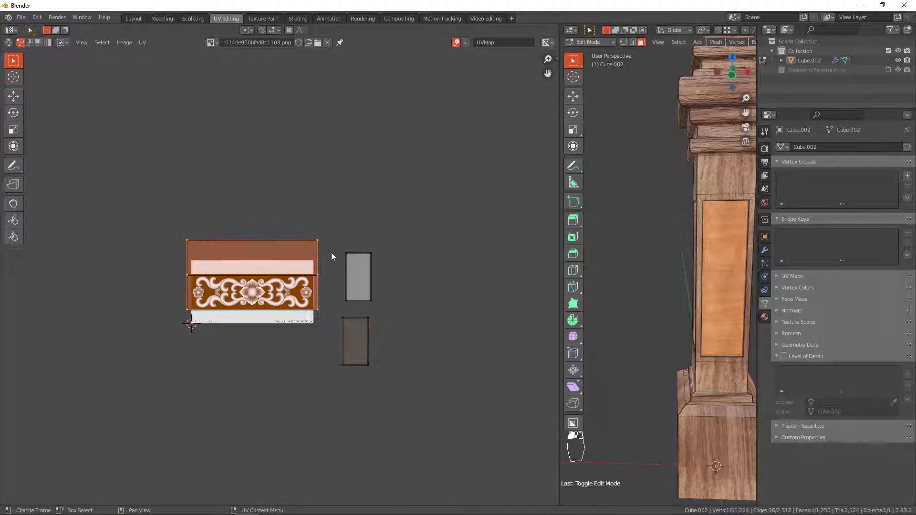
Move the upper of the two stretched UV islands down along Y so it overlaps the one on the ornament band
left_click_drag(330, 238, 427, 320)
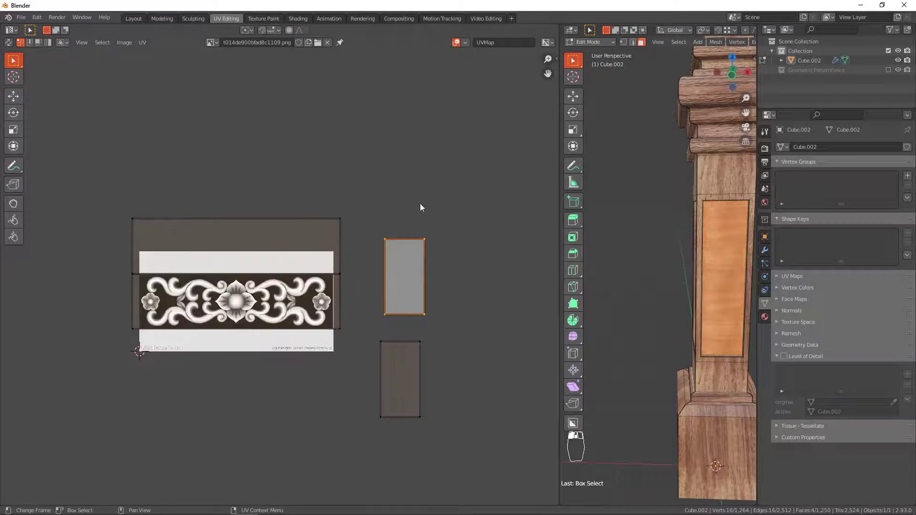
left_click(338, 220)
key("ctrl+l")
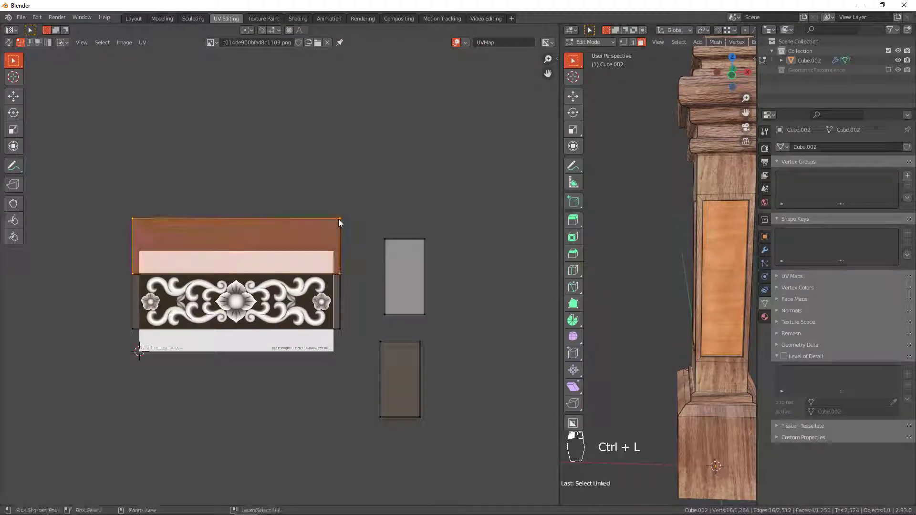
key("g")
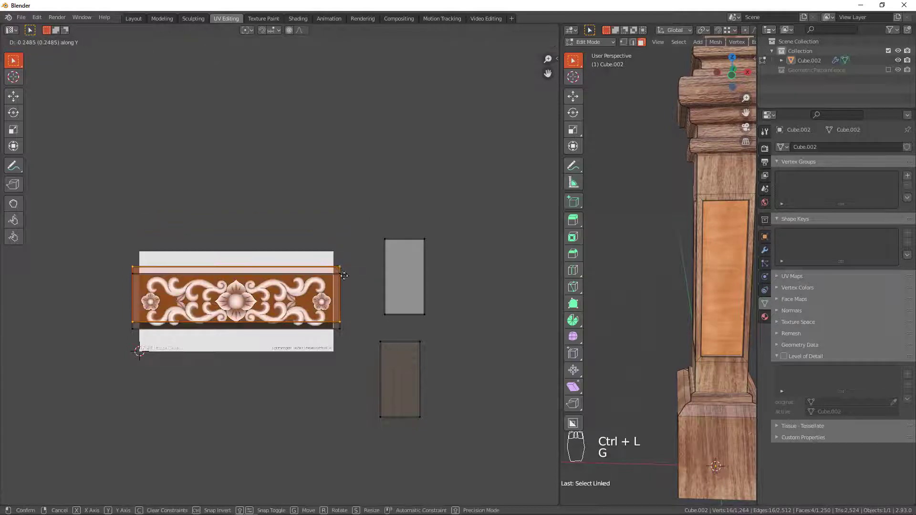
left_click(355, 333)
Rotate the separate upright panel UV island beside the image by 90 degrees and move it onto the ornament's center
left_click_drag(372, 210, 445, 323)
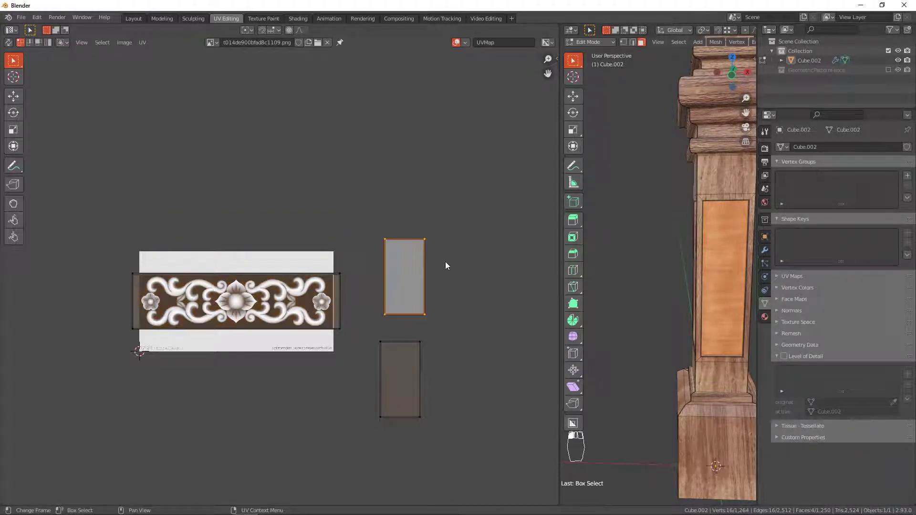
type("r90")
key("Return")
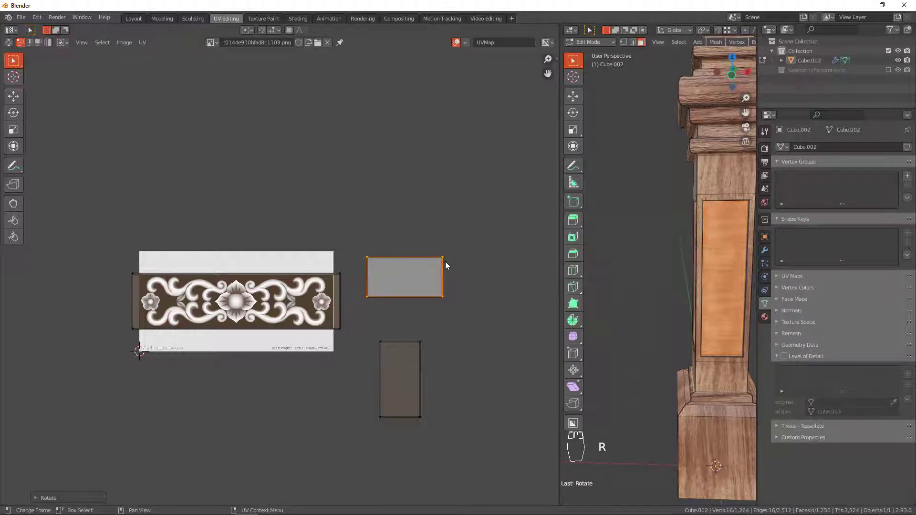
key("g")
key("g")
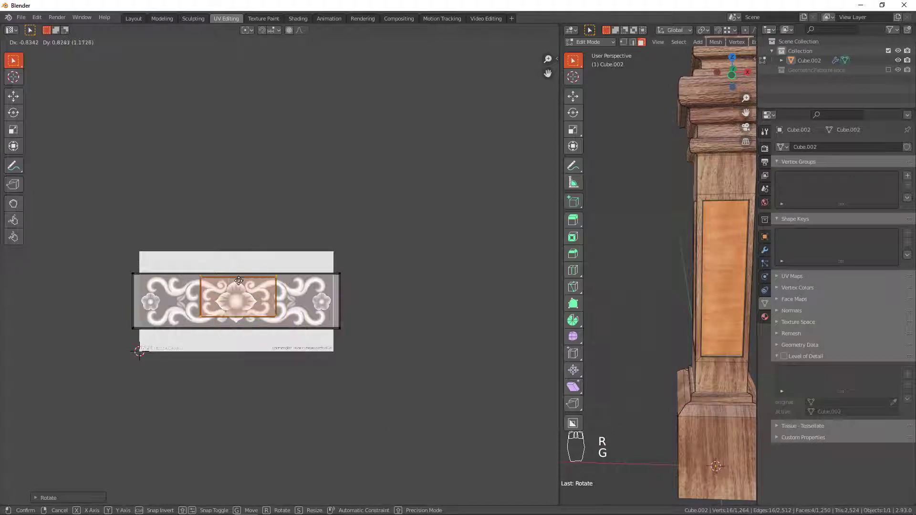
left_click(237, 281)
Stretch the moved UV island along X to roughly the length of the overlapped islands and shift it slightly along X
key("s")
key("x")
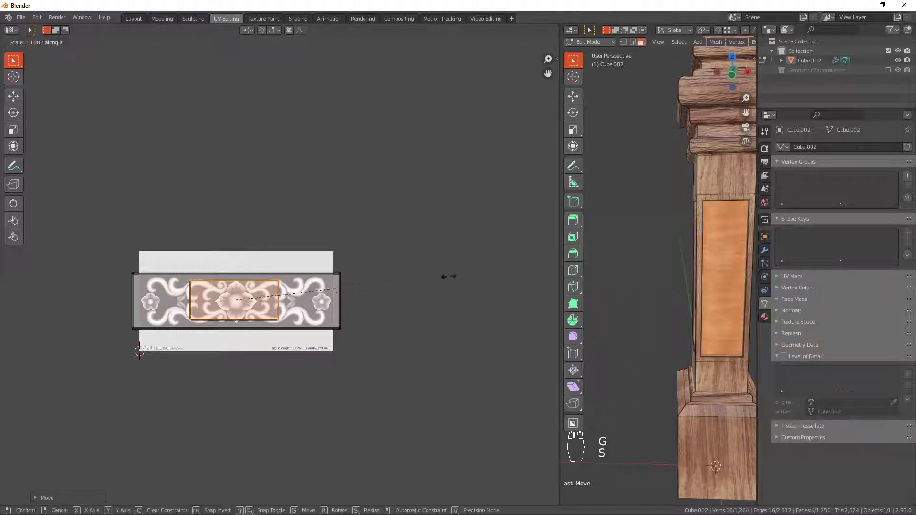
left_click(167, 290)
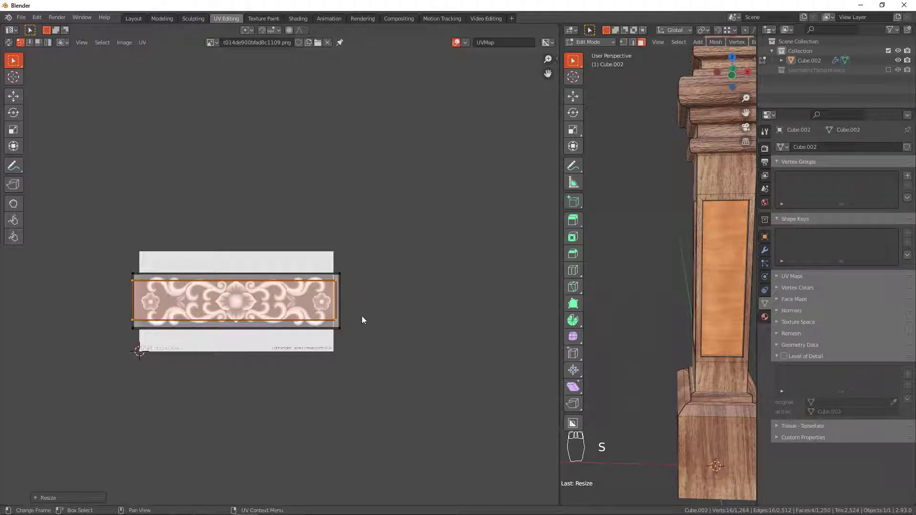
key("g")
key("x")
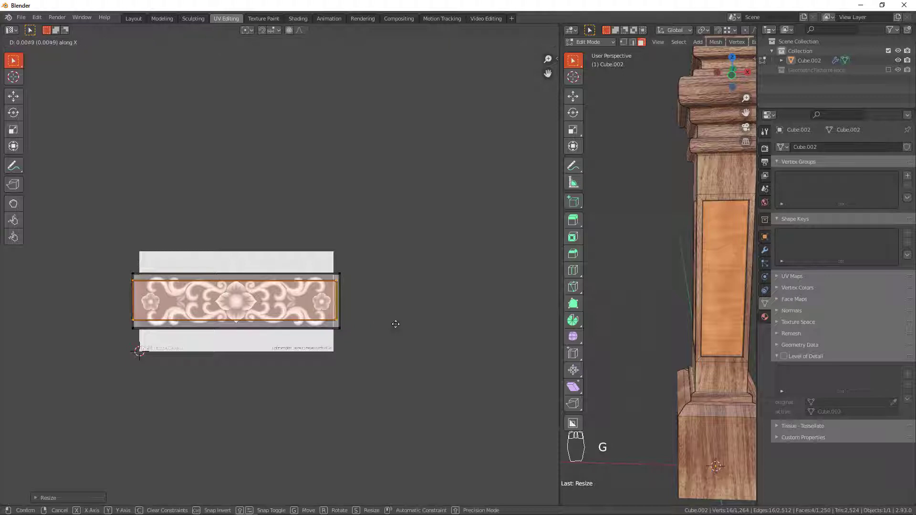
left_click(396, 323)
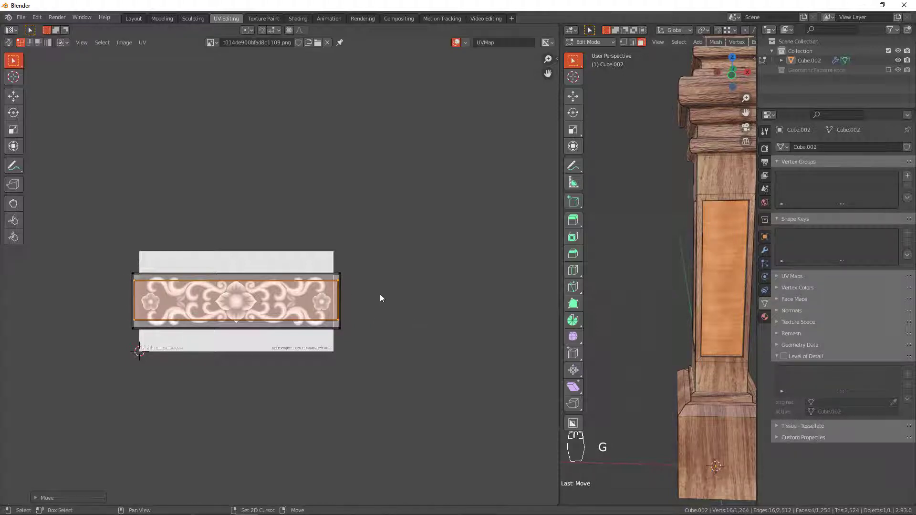
Fine-tune the UV island's length along X and stretch it along Y to the height of the overlapped islands
key("s")
key("x")
left_click(405, 281)
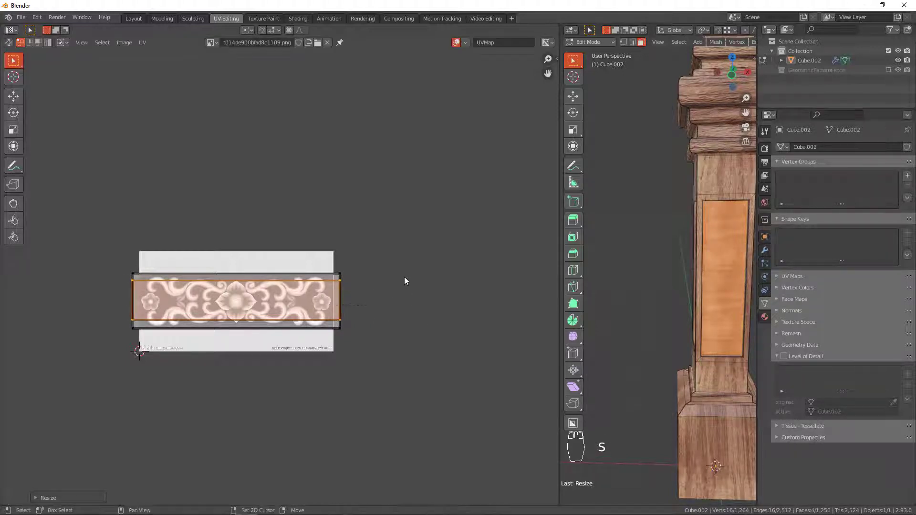
key("s")
key("x")
left_click(381, 280)
key("s")
key("y")
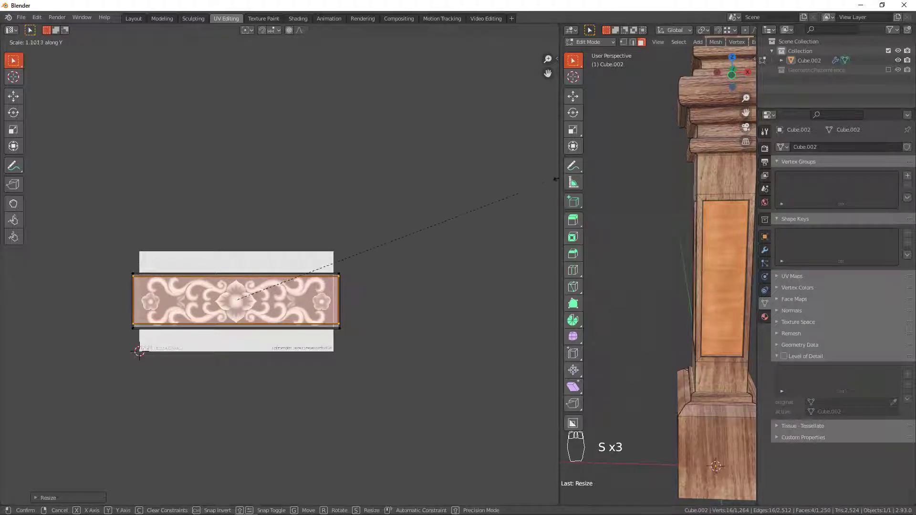
left_click(237, 143)
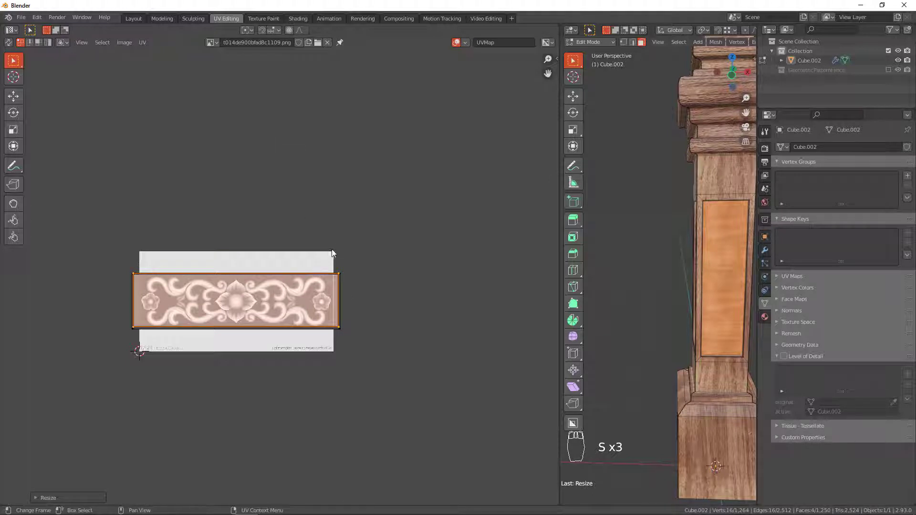
Scale the UV island uniformly by a small amount and nudge it along Y to match the overlapped islands' edges
scroll(332, 253, "up", 3)
key("s")
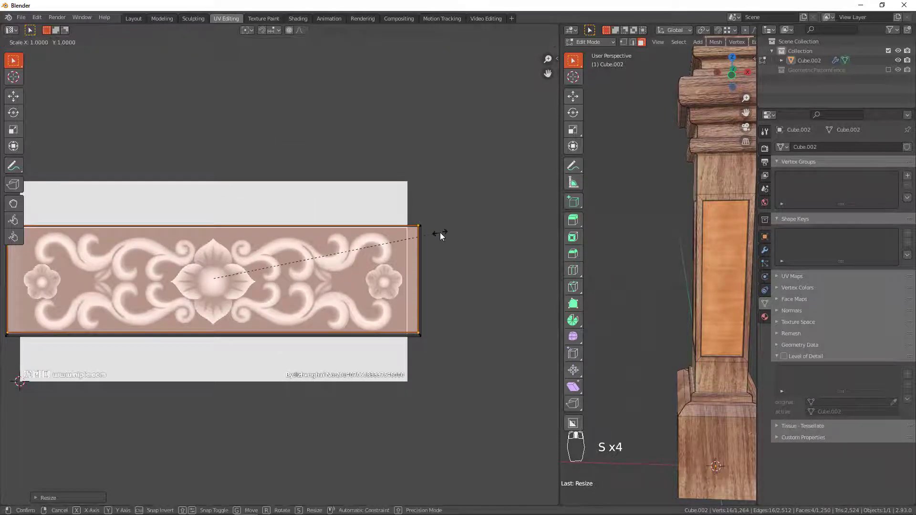
left_click(428, 230)
key("g")
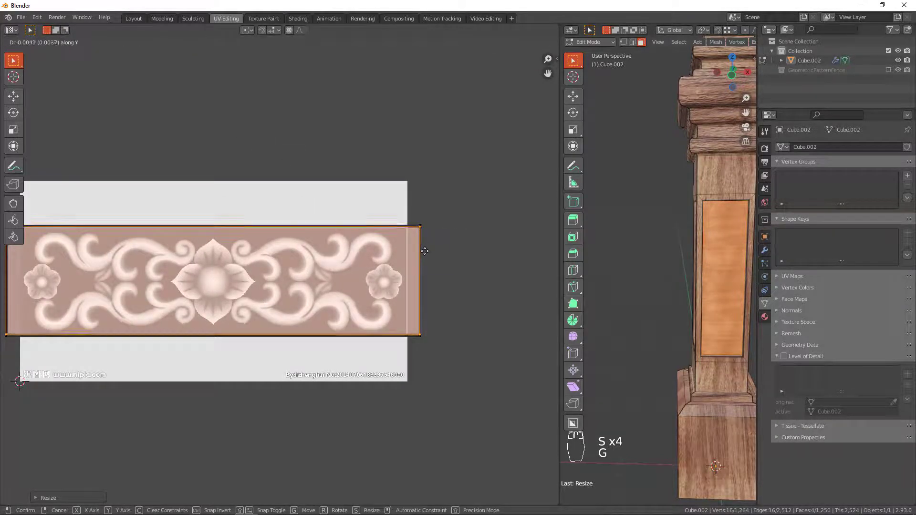
left_click(428, 230)
scroll(395, 228, "down", 3)
scroll(396, 277, "up", 2)
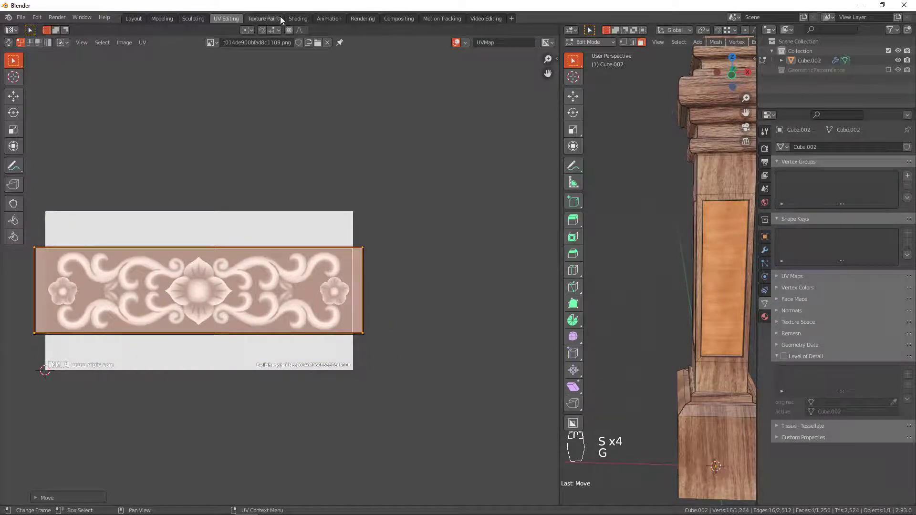
In the Shading workspace, duplicate the panel material's Texture Coordinate and Mapping nodes together and place the copies above the originals
left_click(298, 18)
mouse_move(611, 276)
middle_mouse_down()
mouse_move(583, 202)
mouse_move(615, 274)
middle_mouse_up()
scroll(577, 245, "down", 4)
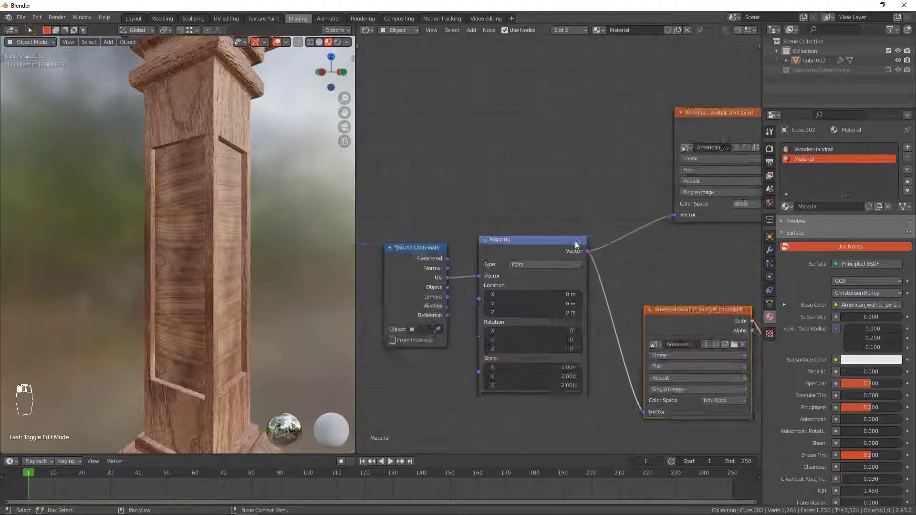
middle_click_drag(576, 246, 591, 260)
left_click(540, 266)
left_click(451, 273, "shift")
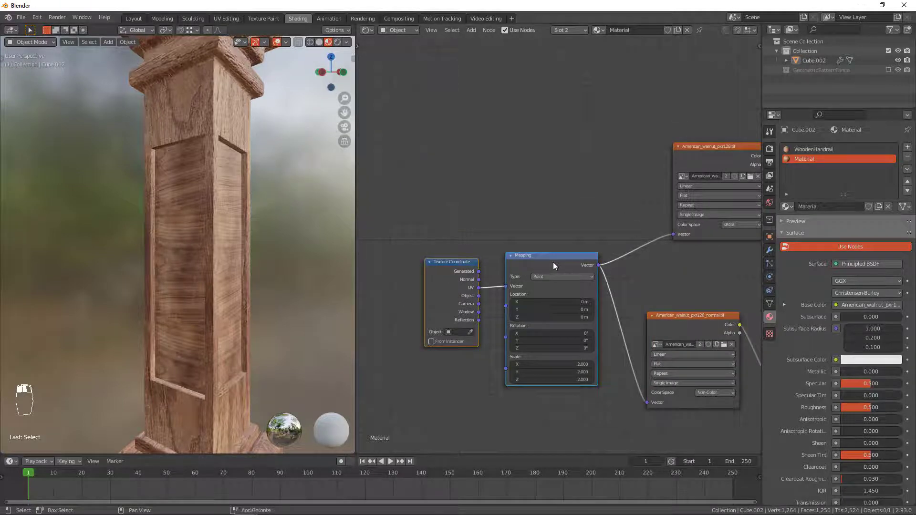
key("shift+d")
left_click(535, 107)
Connect the duplicated Mapping node's Vector output to the Vector input of the American_walnut_pxr128.tif texture
middle_click_drag(651, 176, 614, 224)
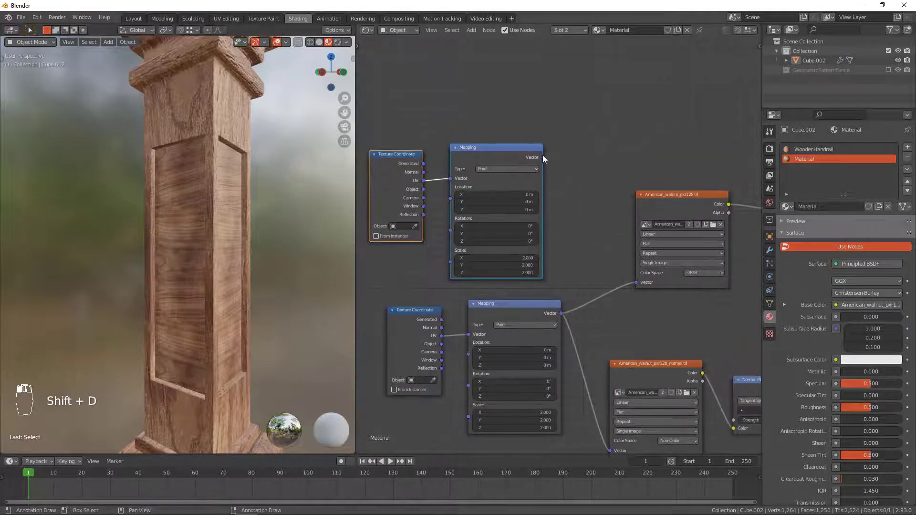
left_click_drag(543, 157, 636, 282)
scroll(563, 296, "up", 2)
scroll(563, 296, "up", 1)
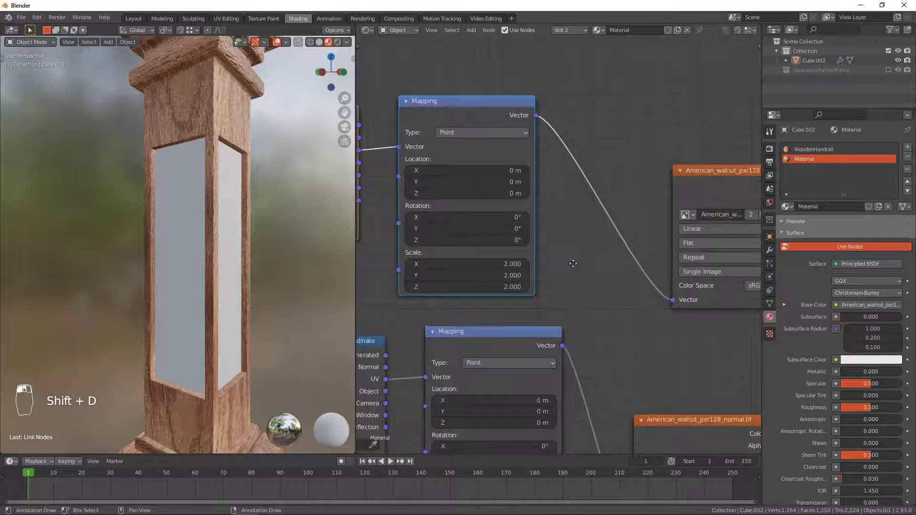
middle_click_drag(573, 262, 613, 258)
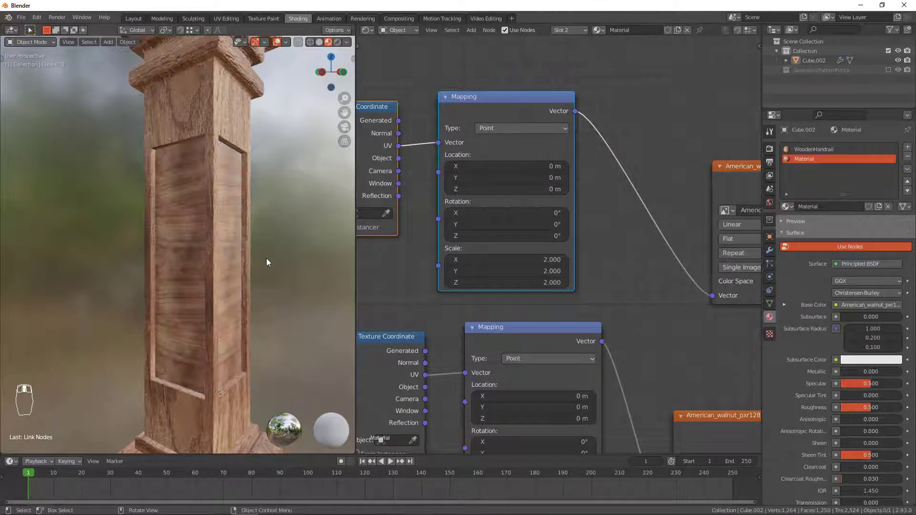
Set the duplicated Mapping node's Z rotation to 90° and check the wood grain on the column panels
left_click(505, 236)
type("7.9d")
key("BackSpace")
key("BackSpace")
key("BackSpace")
key("BackSpace")
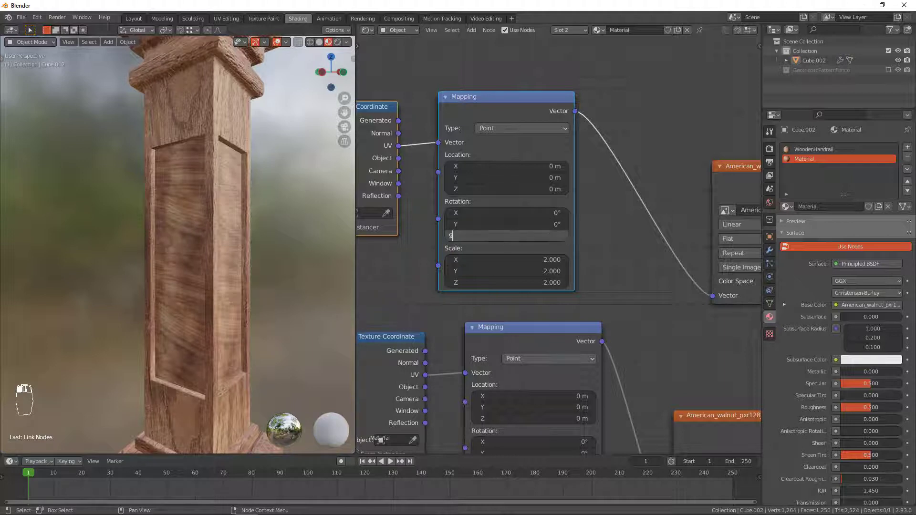
type("90")
key("Return")
middle_click_drag(158, 207, 188, 207)
Delete the American_walnut_pxr128_normal.tif texture node and the Normal Map node from the panel material
middle_click_drag(596, 311, 466, 139)
left_click(631, 271)
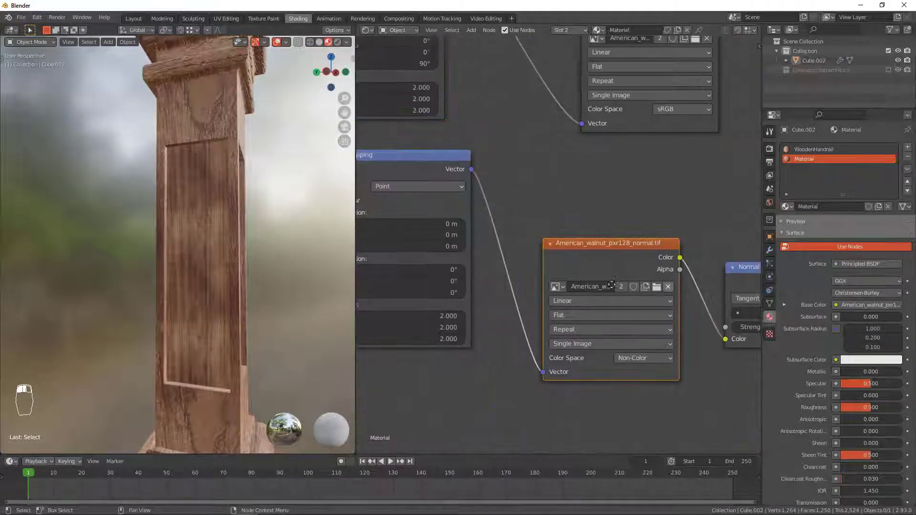
middle_click_drag(714, 302, 574, 282)
left_click(653, 265, "shift")
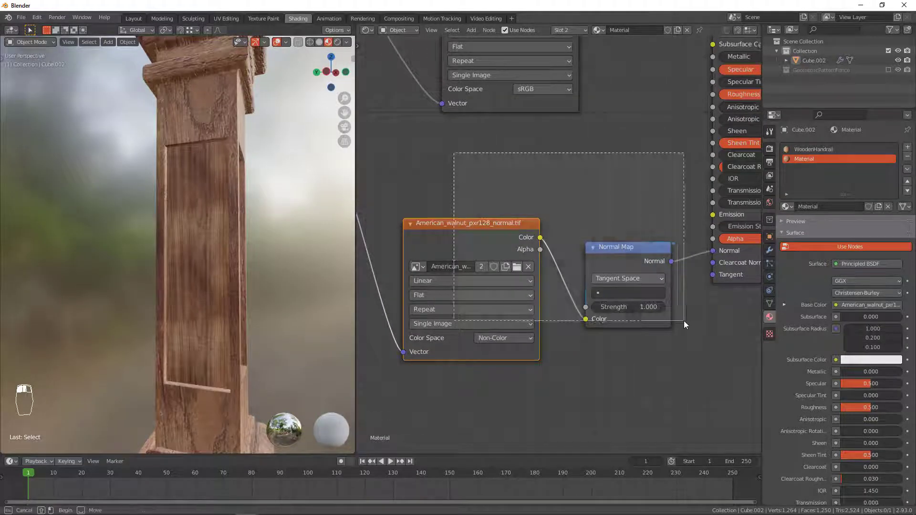
key("Delete")
Add an Image Texture node below the walnut color texture, in the space left by the normal map nodes
middle_click_drag(437, 228, 455, 237)
key("shift+a")
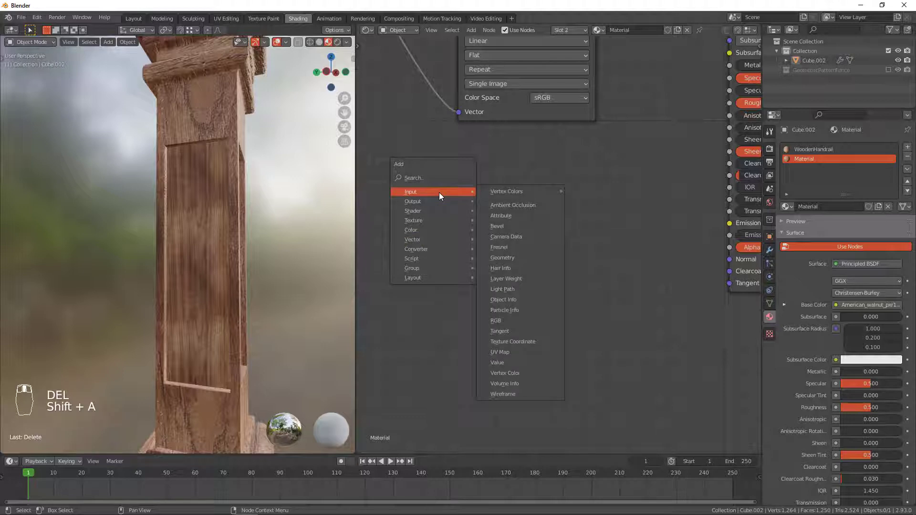
mouse_move(427, 232)
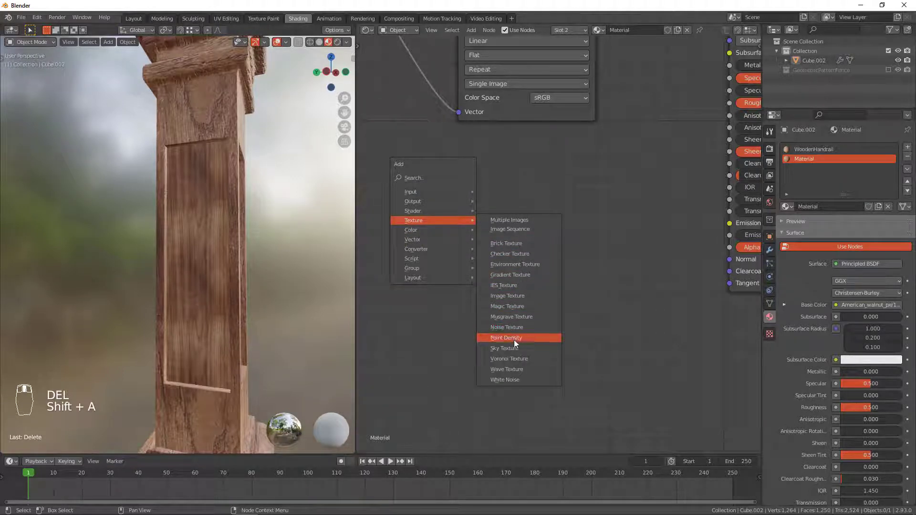
left_click(507, 296)
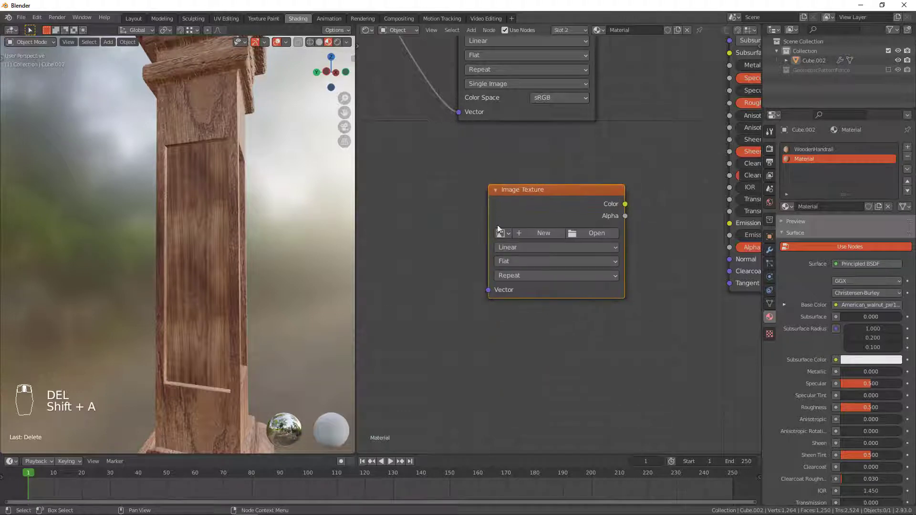
Load the existing image t014de900bfad8c1109.png into the new Image Texture node and make room beside the node
left_click(496, 225)
left_click(502, 233)
left_click(515, 285)
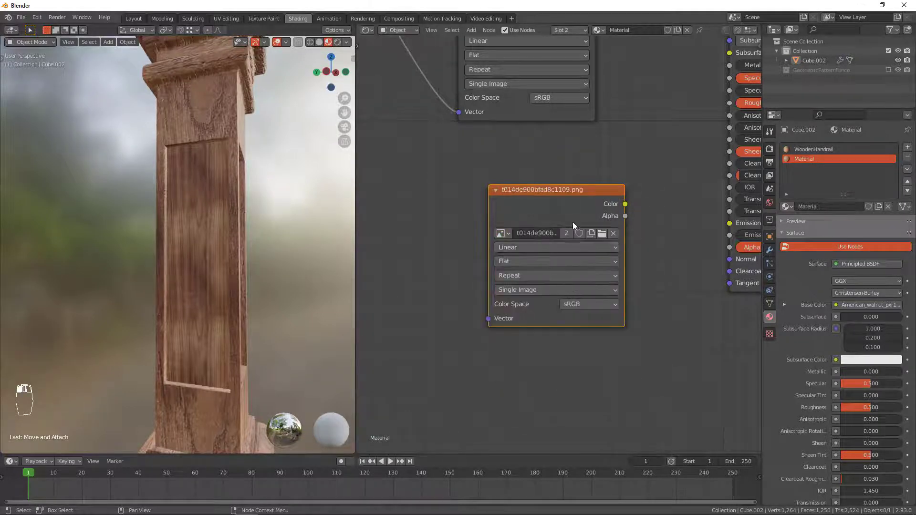
middle_click_drag(610, 229, 545, 213)
left_click_drag(517, 176, 442, 196)
Add a Bump node beside the ornament image and connect the image's Color output to the Bump node's Height input
key("shift+a")
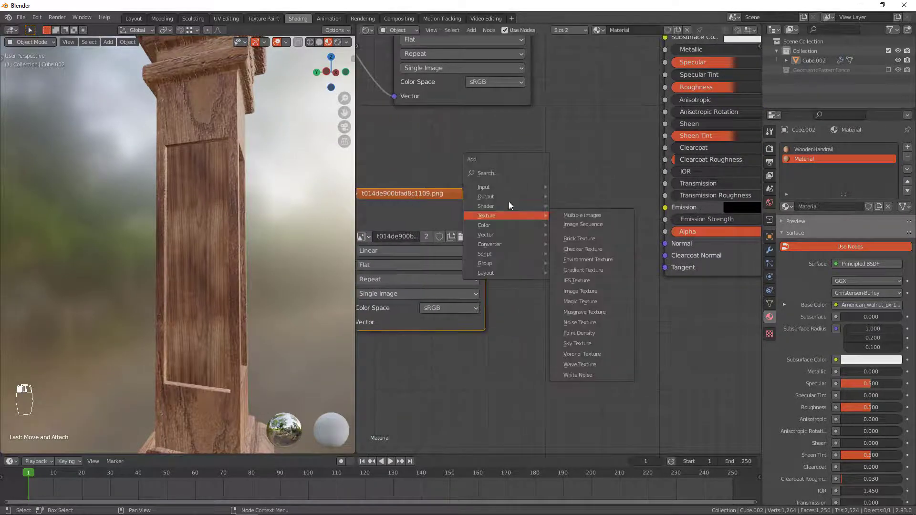
mouse_move(500, 185)
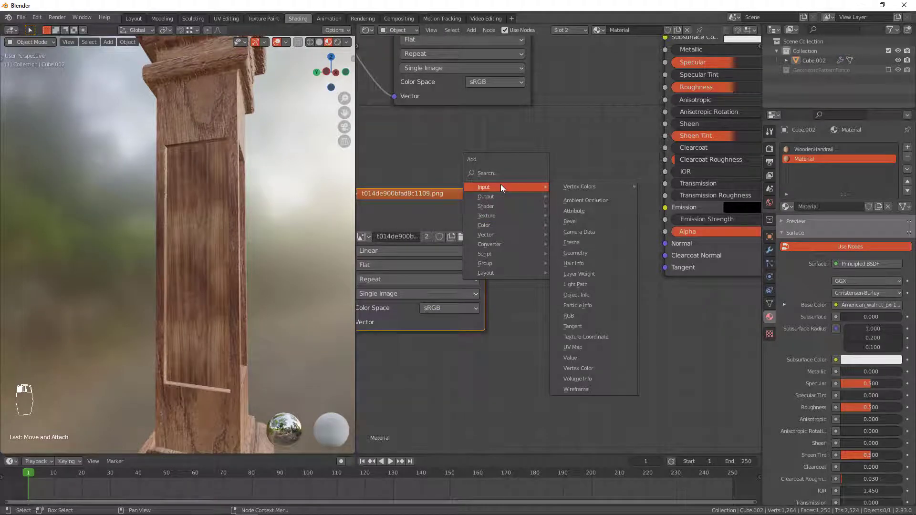
mouse_move(505, 235)
left_click(570, 234)
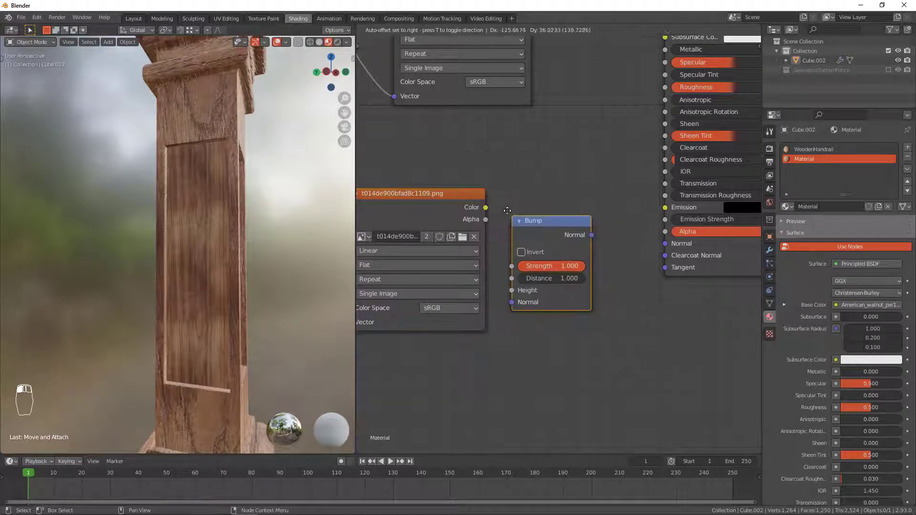
left_click(485, 217)
left_click_drag(485, 208, 508, 286)
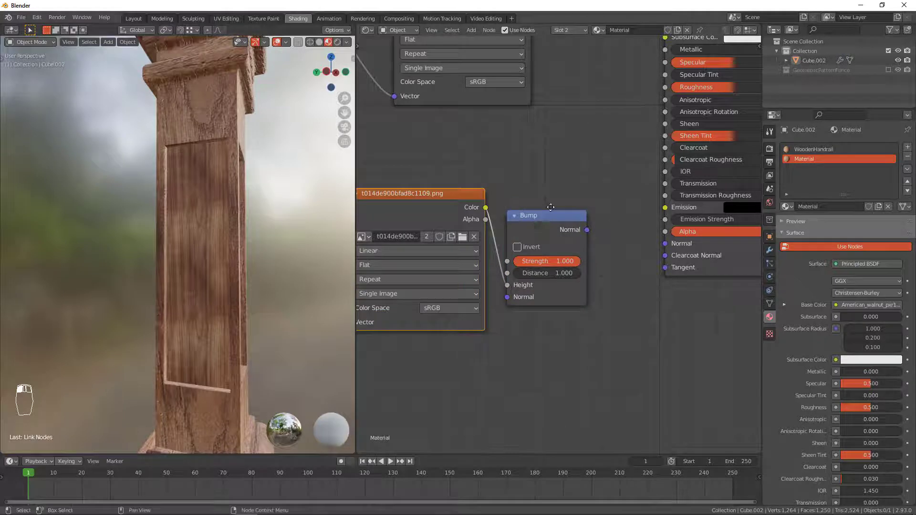
Move the Bump node closer to the Principled BSDF and preview the Bump output on the column panels
left_click_drag(549, 223, 579, 188)
left_click(580, 188, "ctrl+shift")
mouse_move(216, 209)
middle_mouse_down()
mouse_move(307, 206)
mouse_move(328, 245)
mouse_move(220, 208)
middle_mouse_up()
middle_click_drag(443, 269, 468, 280)
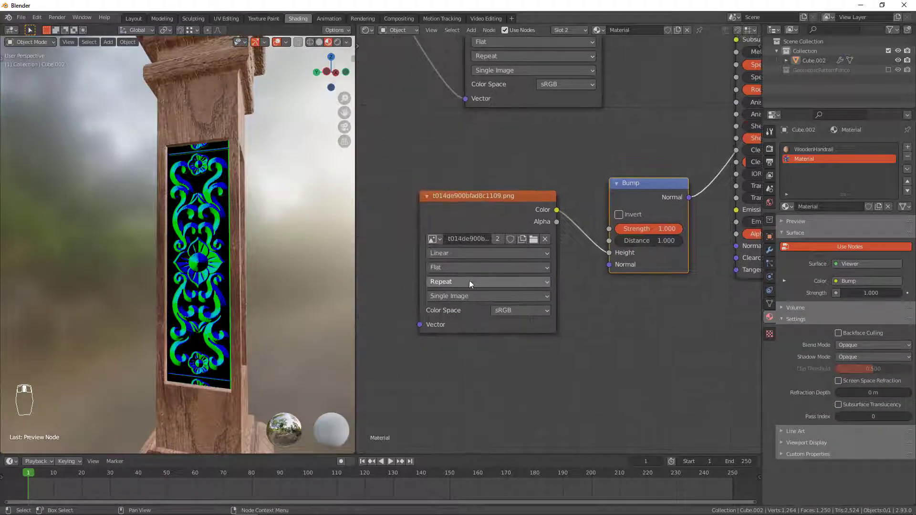
Set the ornament image's extension mode to Clip and check the previewed pattern at the panel borders
left_click(459, 279)
left_click(449, 318)
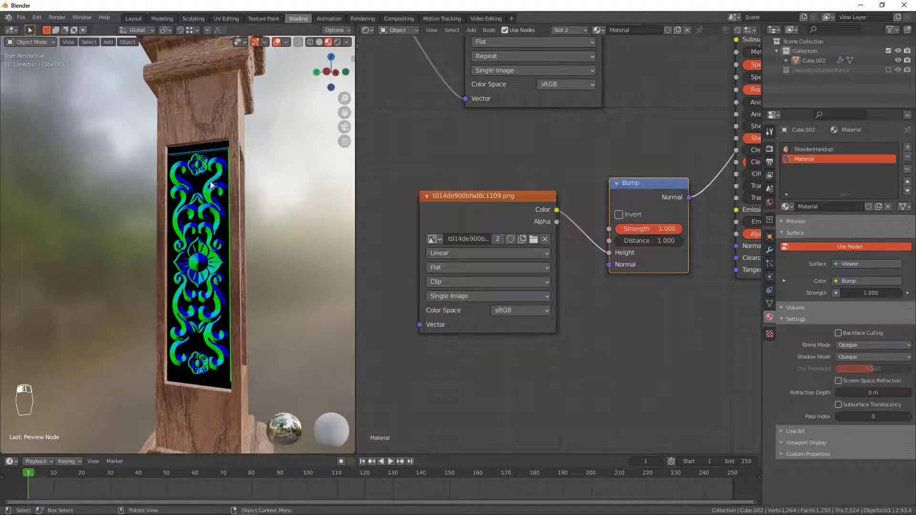
middle_click_drag(296, 367, 337, 354)
Switch the preview back to the Principled BSDF and connect the Bump node's Normal output to its Normal input
middle_click_drag(676, 243, 475, 294)
middle_click_drag(641, 113, 571, 201)
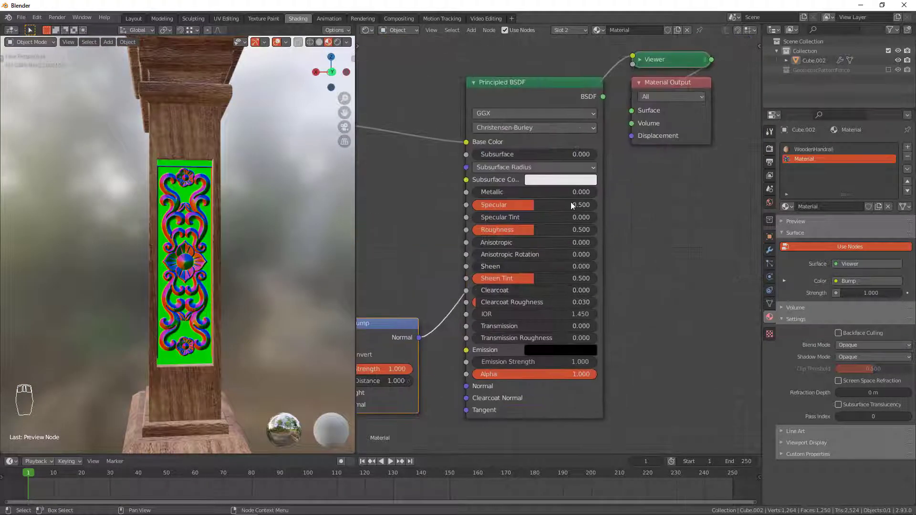
left_click(560, 87, "ctrl+shift")
middle_click_drag(434, 351, 548, 264)
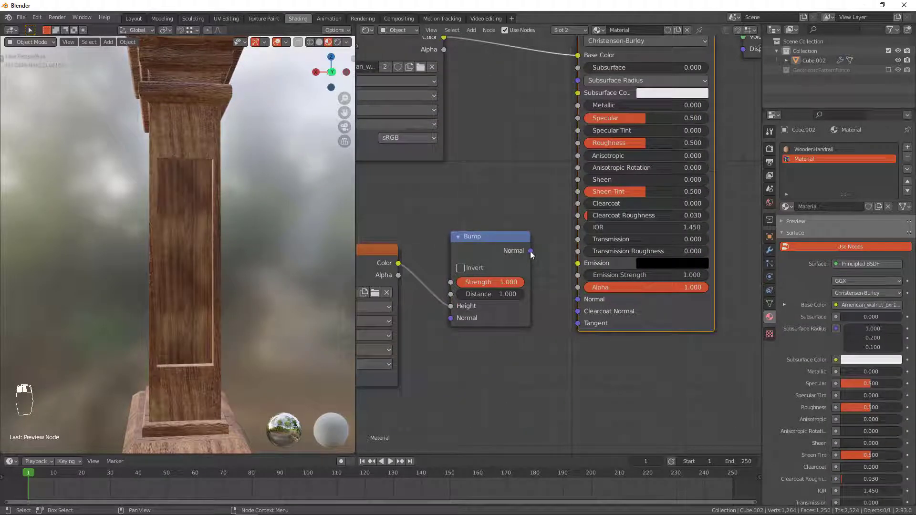
left_click_drag(530, 252, 578, 299)
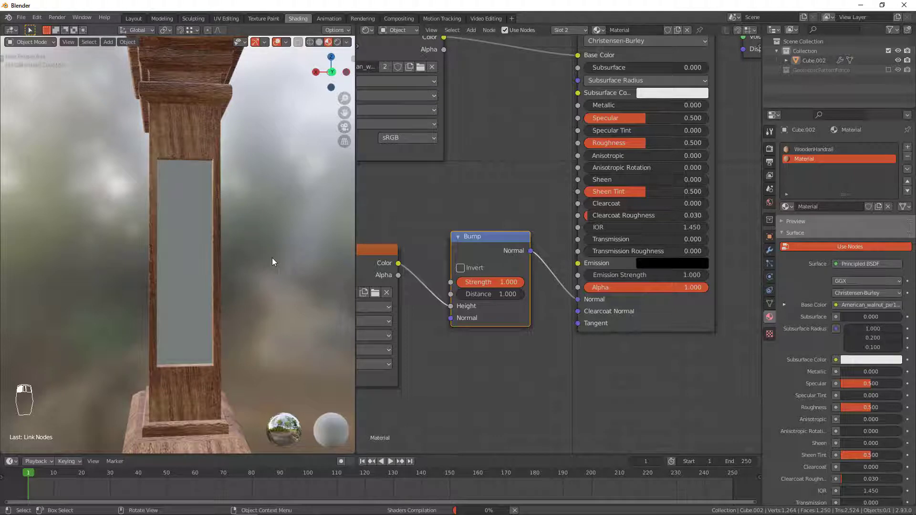
middle_click_drag(240, 262, 220, 200)
scroll(205, 254, "up", 3)
Set the Bump node's strength to 0.6 and inspect the carved relief on the column panels
left_click(484, 284)
type("0.6")
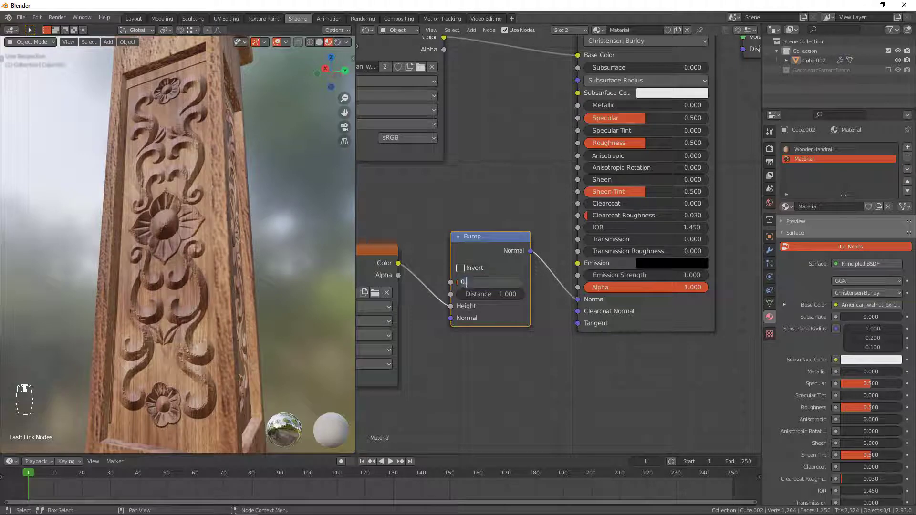
key("Return")
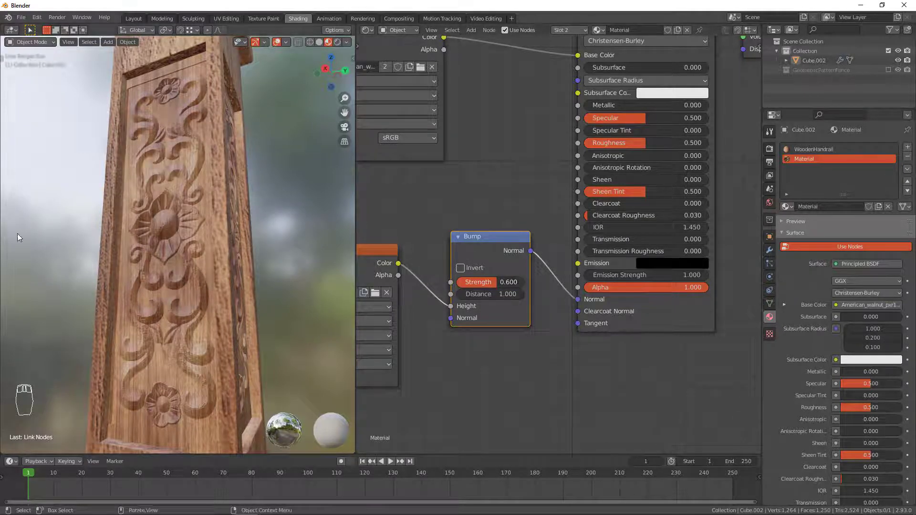
middle_click_drag(20, 238, 182, 230)
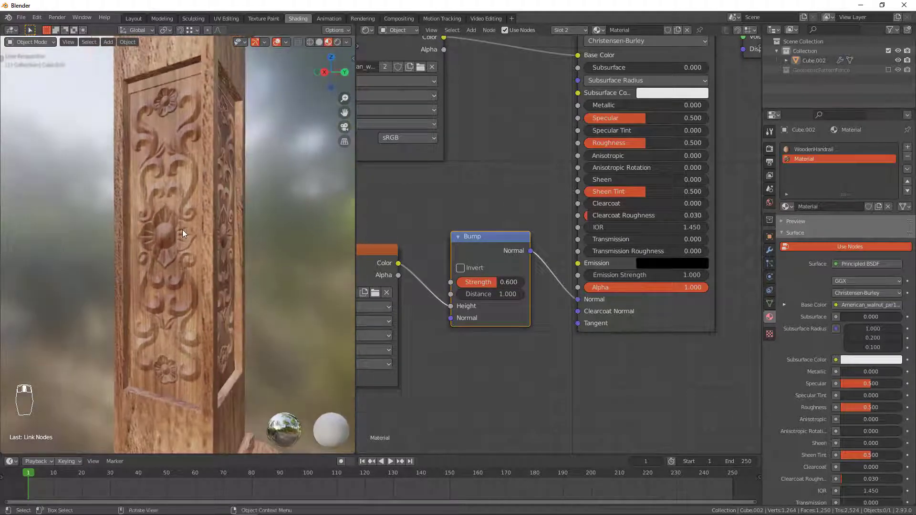
middle_click_drag(468, 247, 536, 233)
scroll(543, 239, "down", 2)
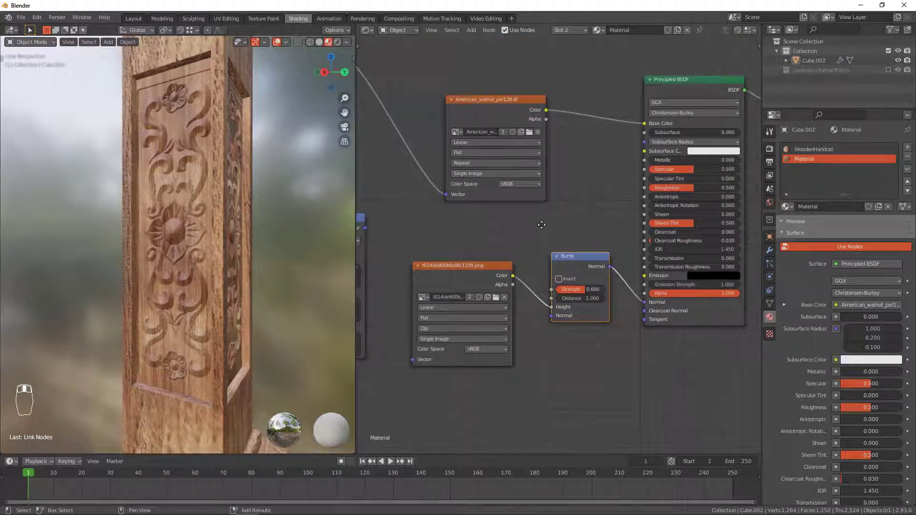
middle_click_drag(153, 233, 253, 233)
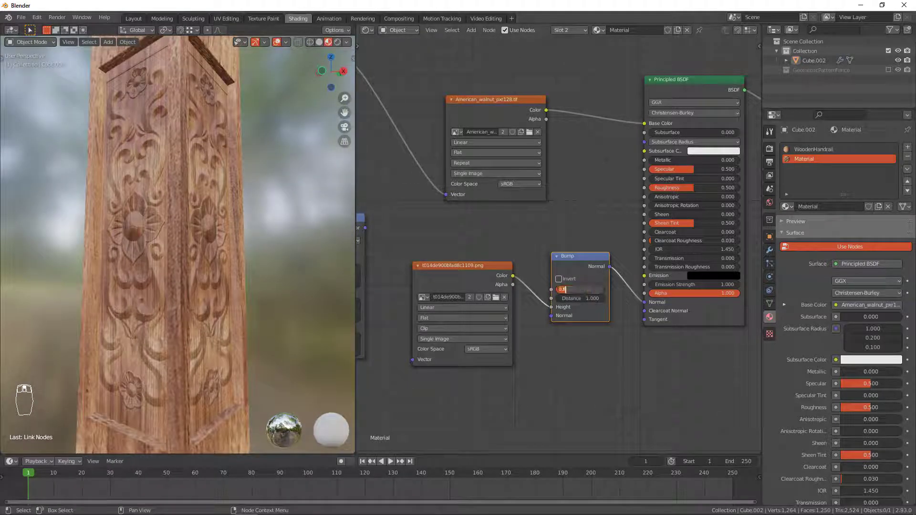
Set the Bump node's strength to 1 and check the ornament on the whole column
double_click(574, 291)
type("1")
key("Return")
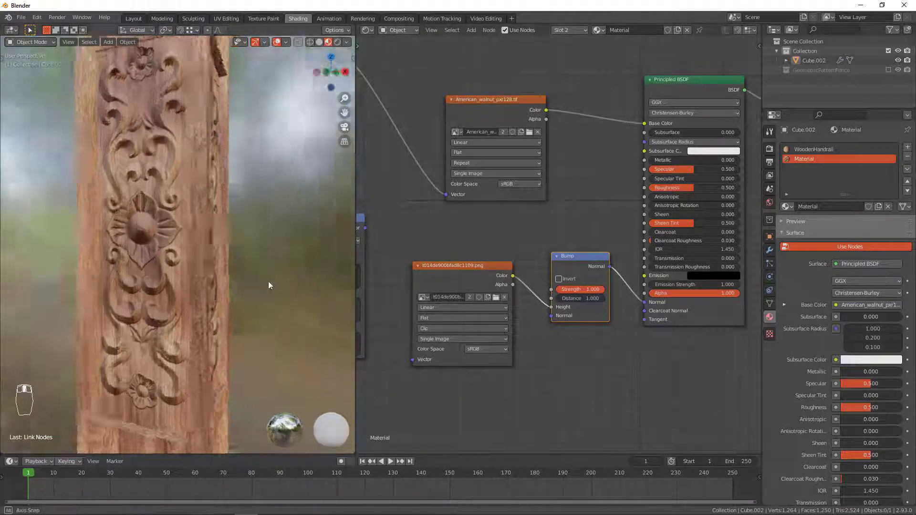
scroll(228, 231, "down", 3)
Switch the viewport to Rendered shading and add a point light to the scene
key("z")
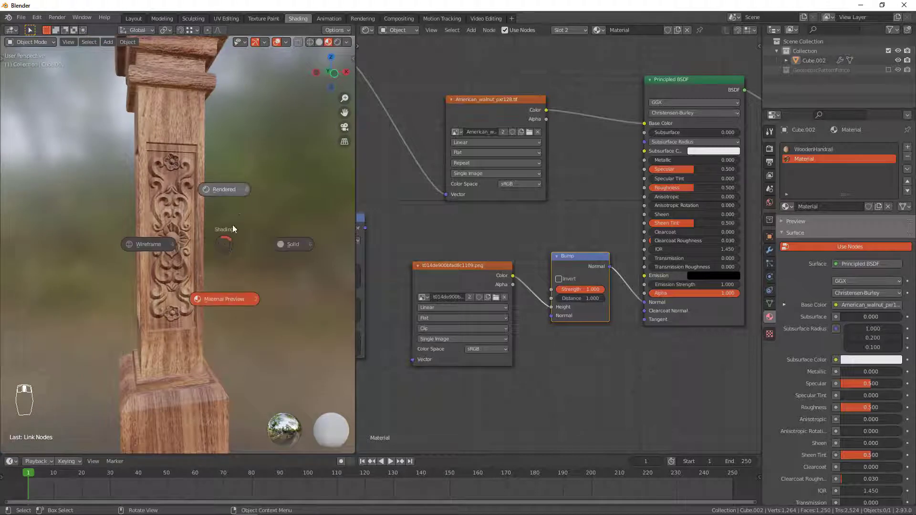
left_click(233, 225)
mouse_move(245, 199)
middle_mouse_down()
mouse_move(126, 233)
mouse_move(284, 222)
middle_mouse_up()
key("shift+a")
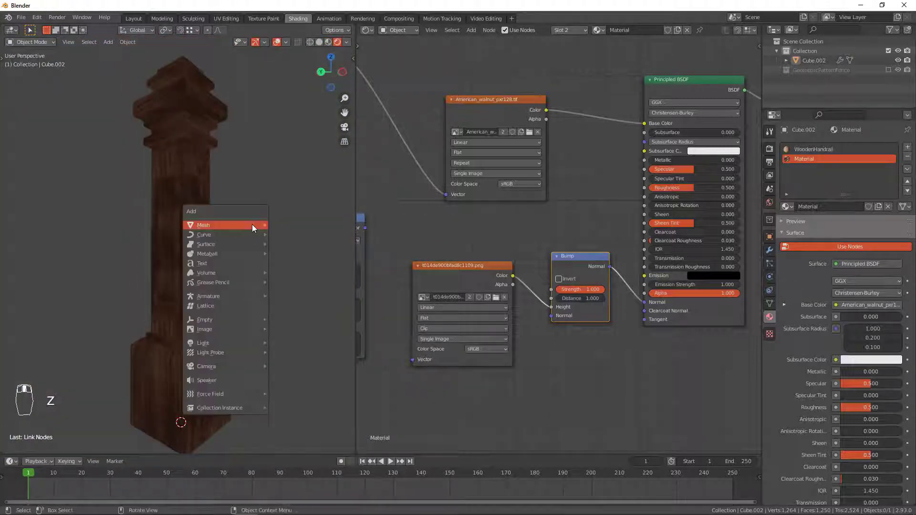
mouse_move(215, 343)
left_click(301, 343)
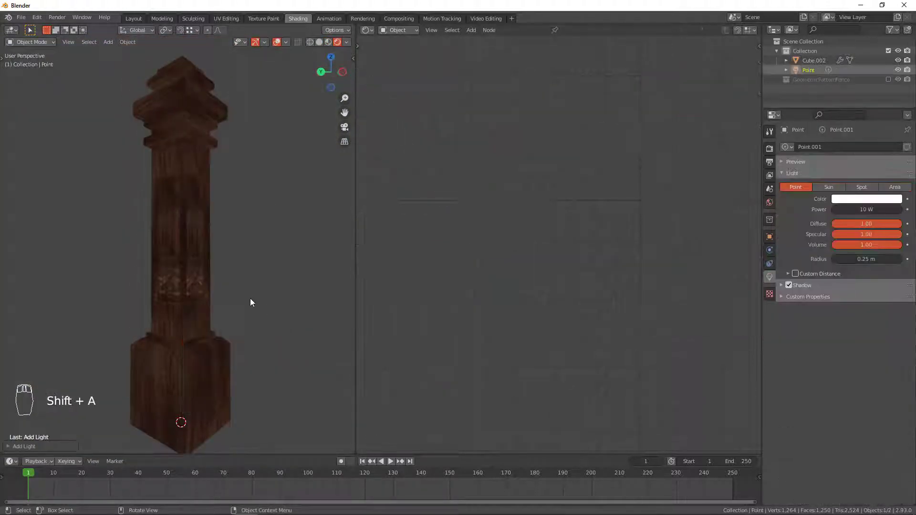
Move the point light up and away from the base so that it sits beside the top of the column
scroll(241, 305, "down", 2)
key("g")
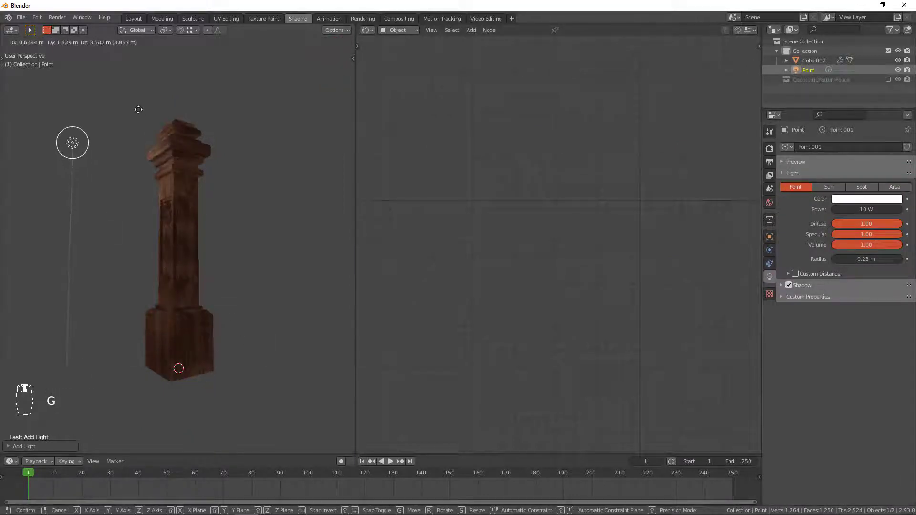
left_click(138, 108)
scroll(158, 197, "up", 4)
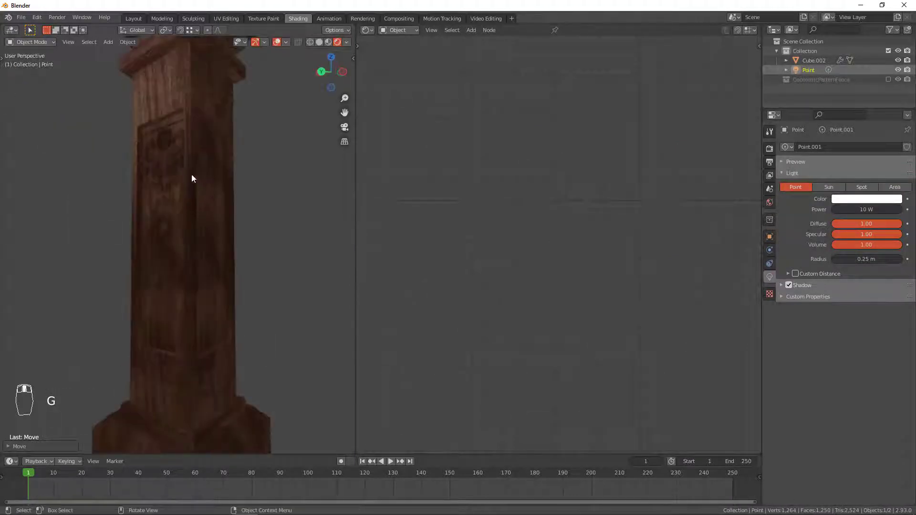
scroll(191, 174, "down", 2)
key("g")
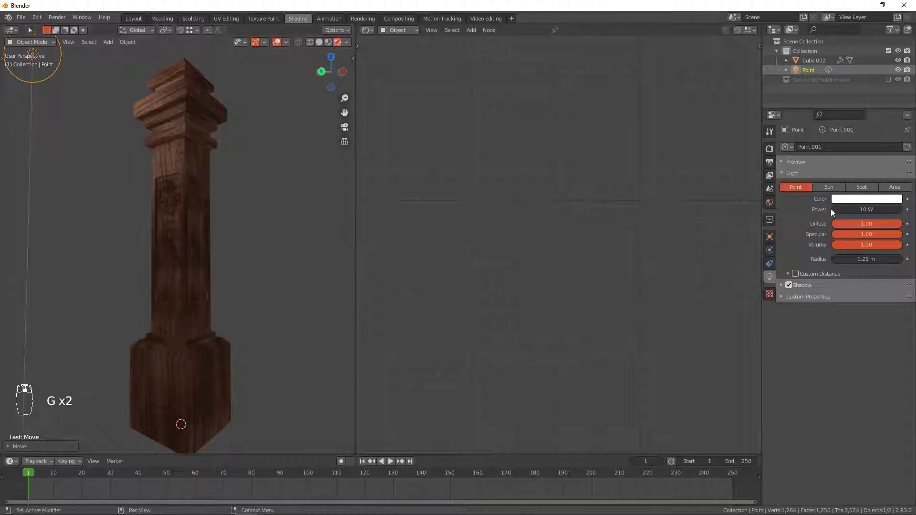
Set the point light's power to 240 W and inspect the lit carvings on the column
left_click(866, 209)
type("240")
key("Return")
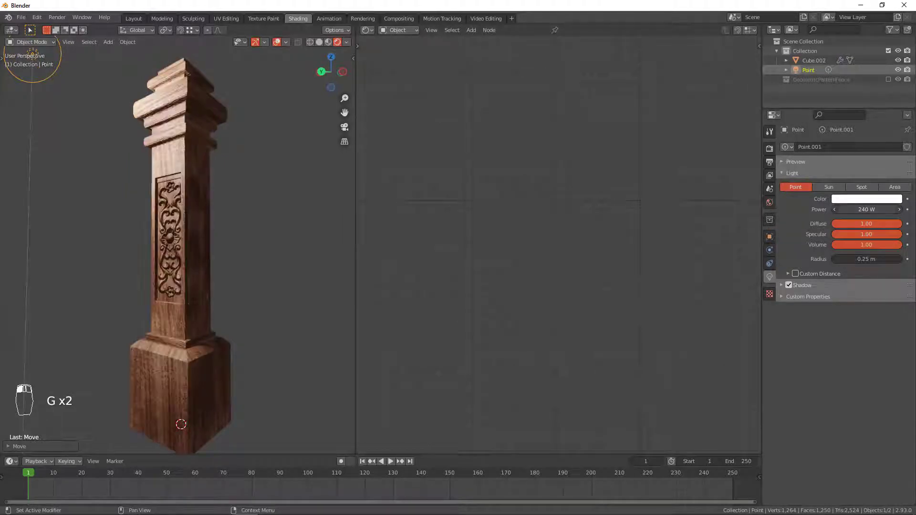
scroll(206, 244, "up", 4)
middle_click_drag(201, 236, 234, 216)
scroll(234, 217, "down", 3)
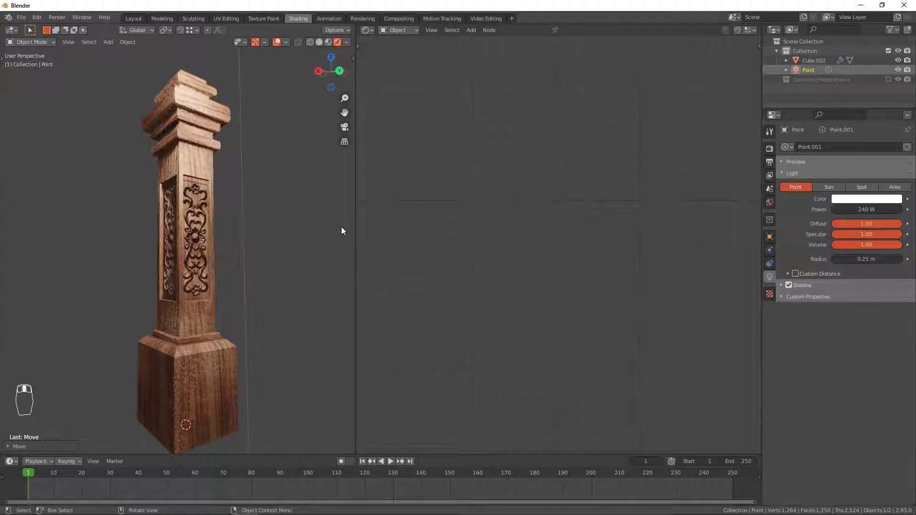
Enable Contact Shadows in the point light's shadow settings
left_click(780, 285)
left_click(796, 325)
middle_click_drag(238, 193, 293, 163)
Move the point light to several positions around the column and examine how it shades the carved panels
key("g")
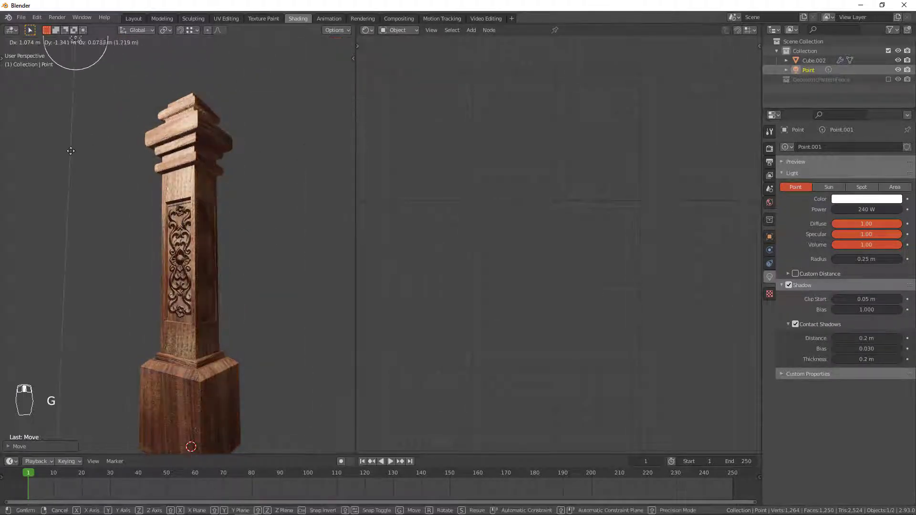
left_click(72, 149)
middle_click_drag(72, 150, 170, 175)
scroll(219, 184, "up", 4)
key("g")
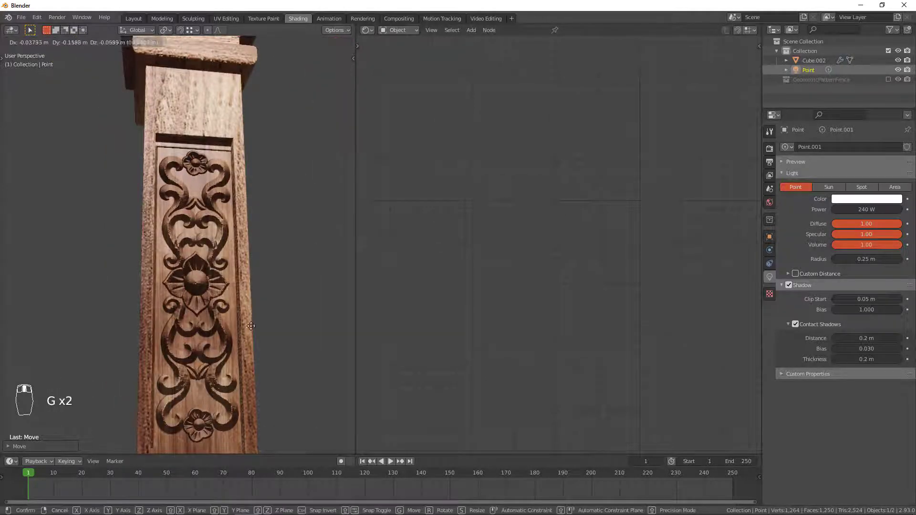
left_click(313, 273)
middle_click_drag(256, 237, 251, 121)
scroll(252, 233, "down", 3)
key("g")
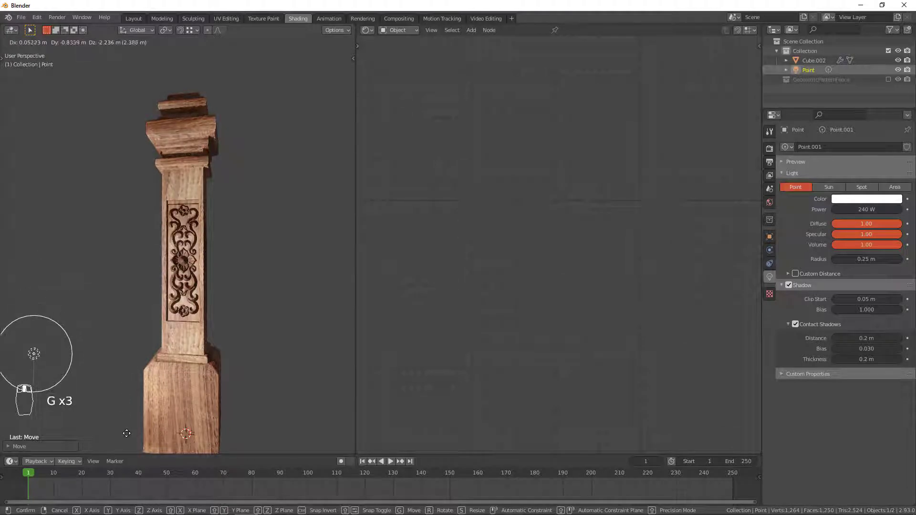
left_click(117, 172)
middle_click_drag(117, 172, 239, 185)
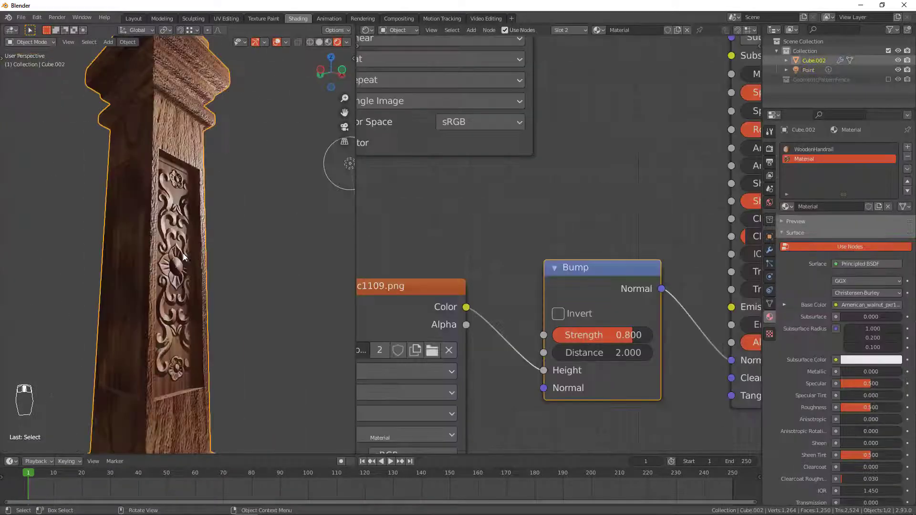
Cancel the accidental move of the column, select the point light instead and reposition it
middle_click_drag(184, 257, 99, 190)
scroll(205, 282, "down", 3)
key("g")
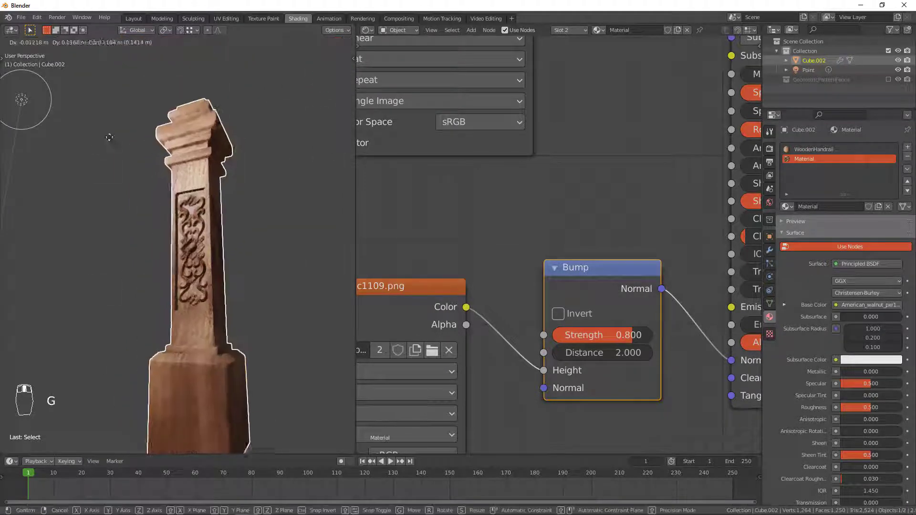
right_click(72, 134)
left_click(38, 121)
key("g")
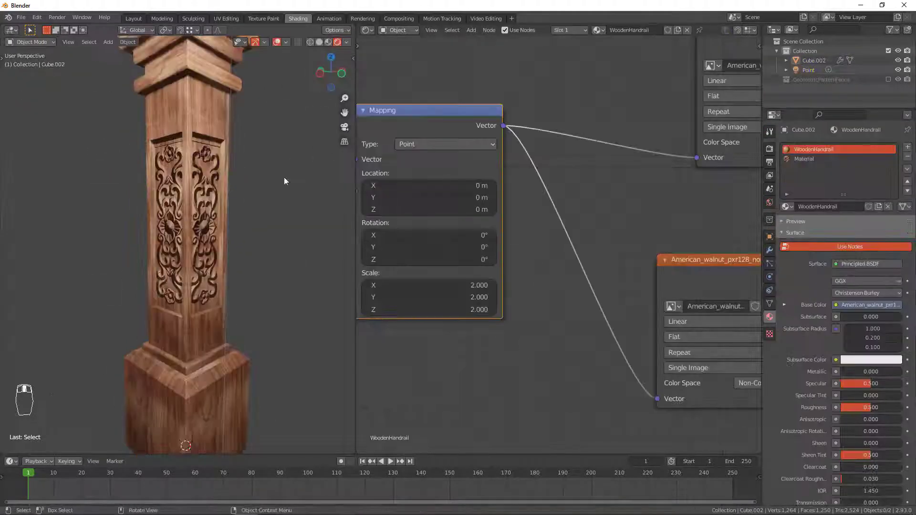